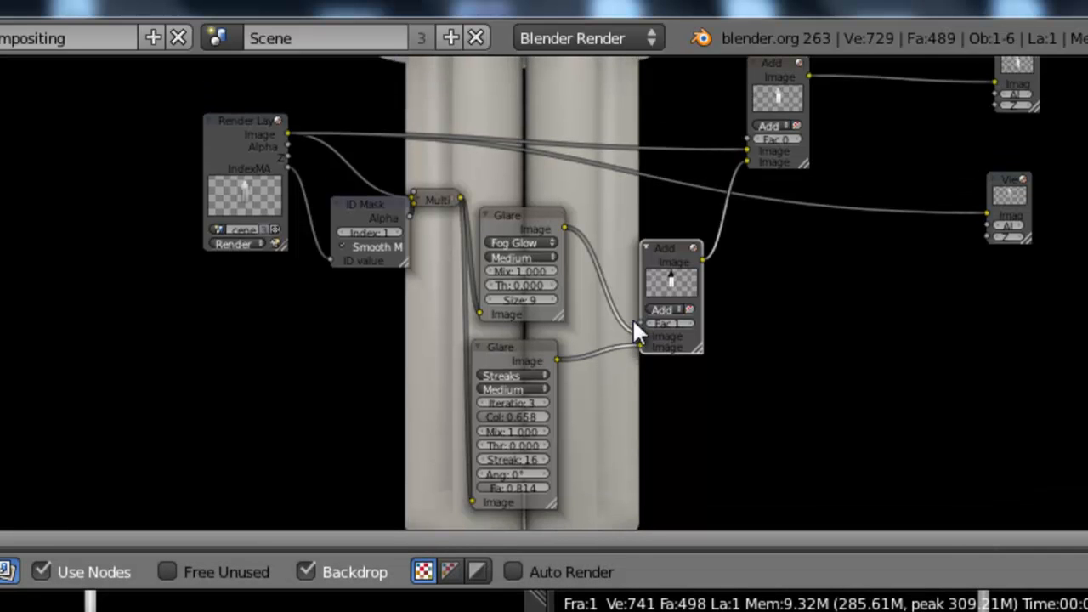
Examine the compositing node chain, including the ID Mask, Multiply, Fog Glow and Streaks Glare, and Add nodes
left_click(437, 200)
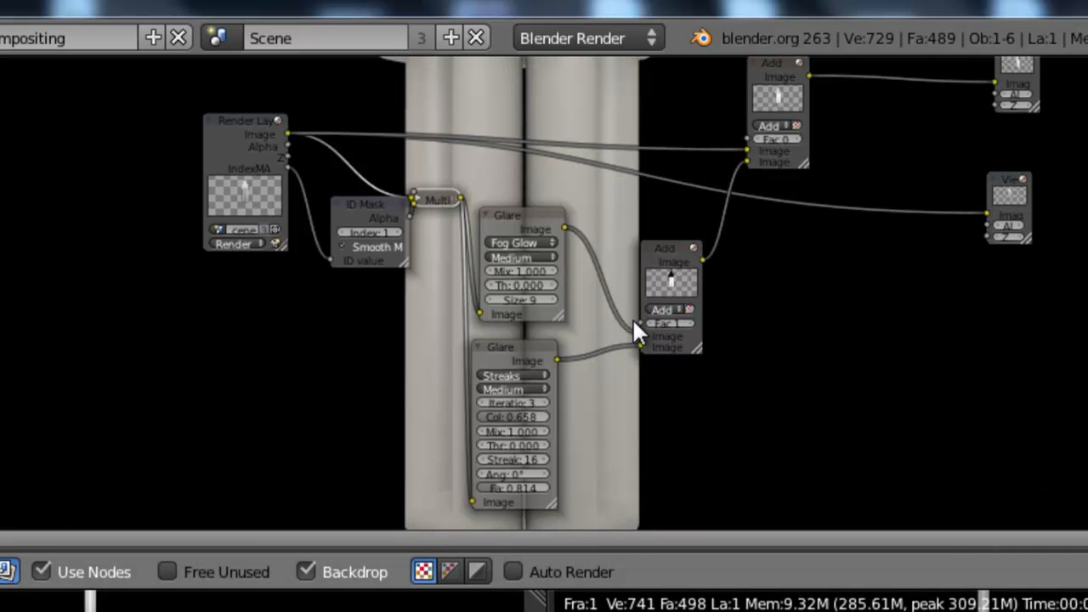
left_click(366, 205)
left_click(436, 199)
left_click(510, 215)
left_click(505, 347)
left_click(510, 215)
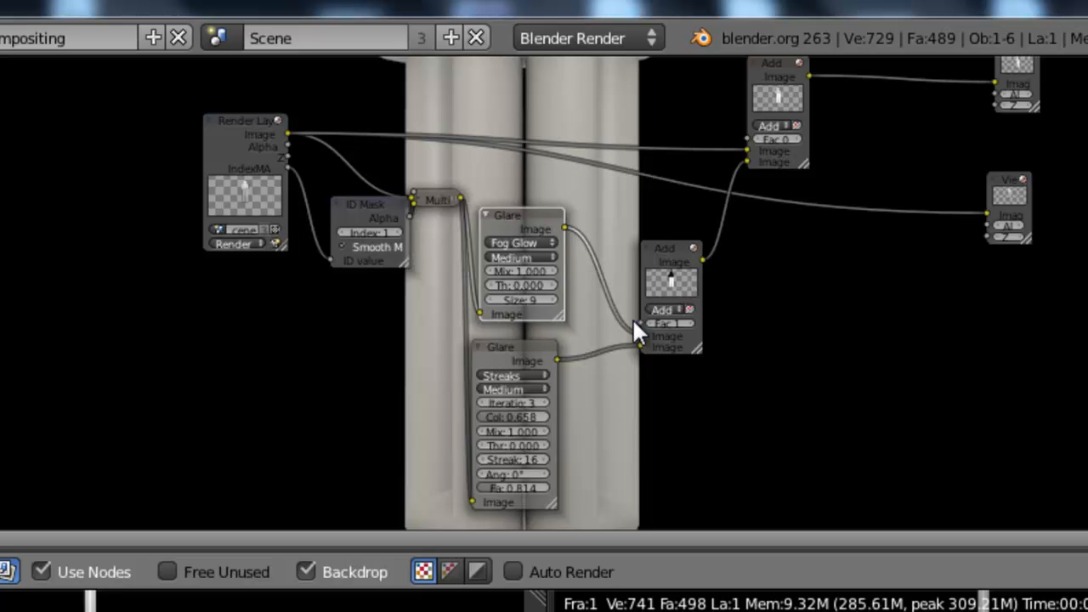
left_click(506, 347)
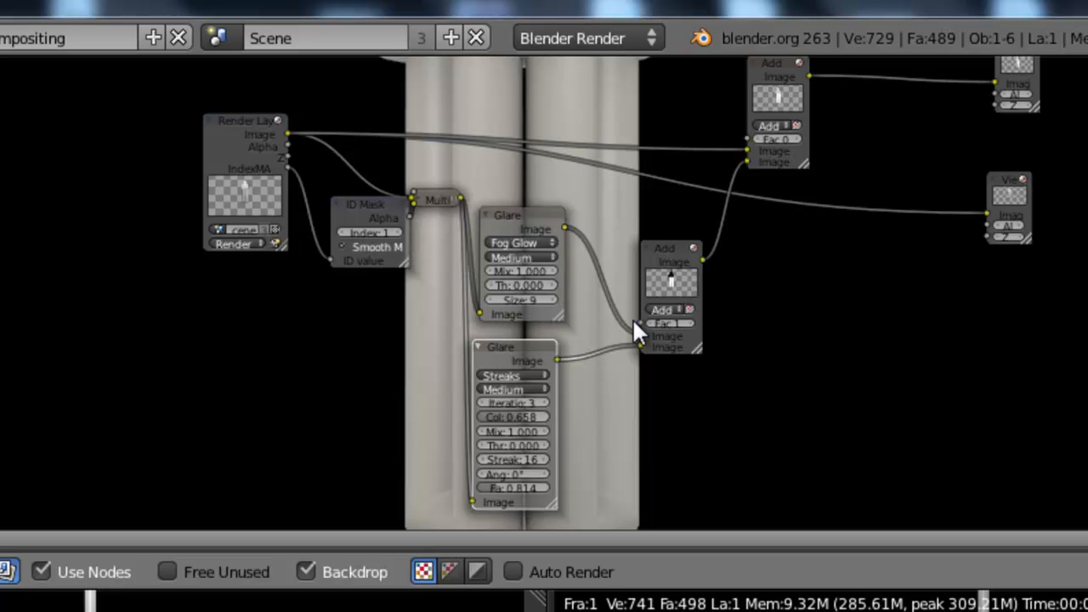
middle_click_drag(632, 332, 481, 415)
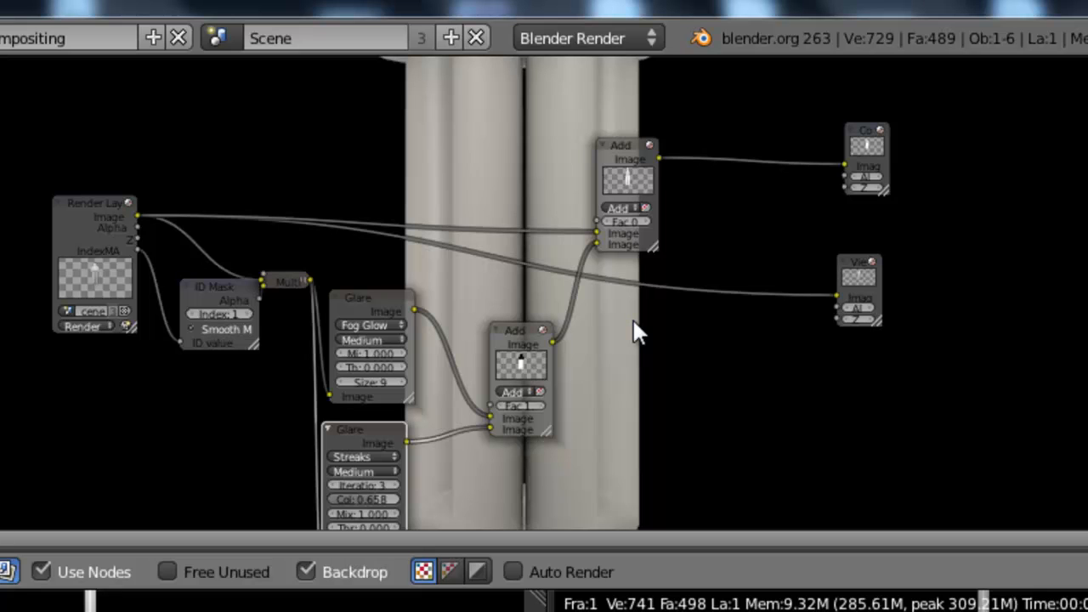
mouse_move(635, 331)
middle_mouse_down()
mouse_move(695, 255)
mouse_move(701, 199)
middle_mouse_up()
scroll(695, 255, "down", 2)
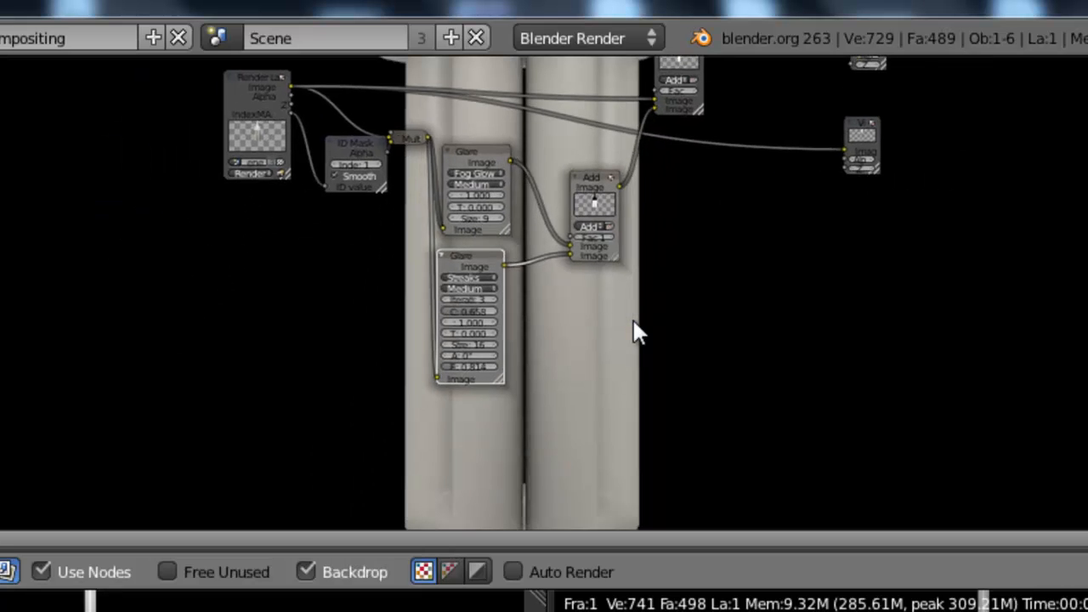
scroll(701, 199, "up", 1)
scroll(635, 331, "up", 1)
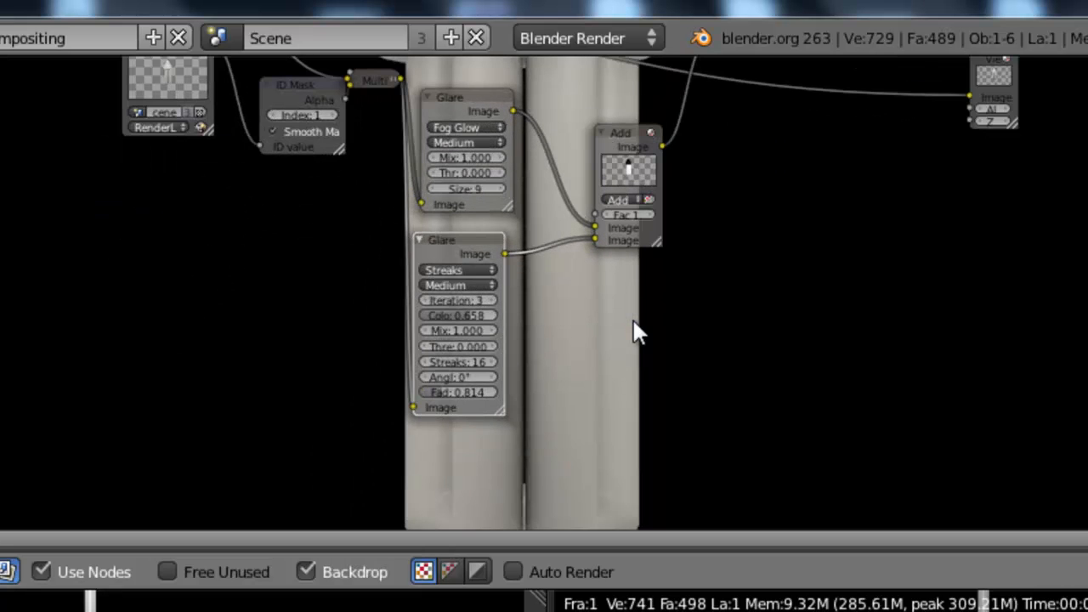
middle_click_drag(636, 331, 650, 386)
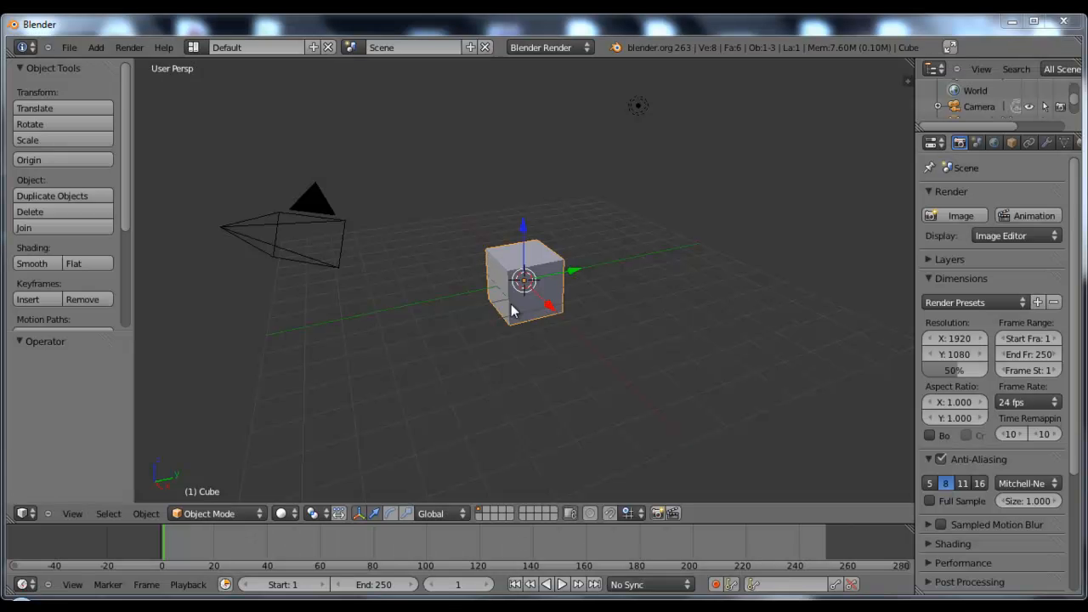
Delete the default cube from the scene
middle_click_drag(450, 304, 551, 289)
scroll(548, 299, "up", 1)
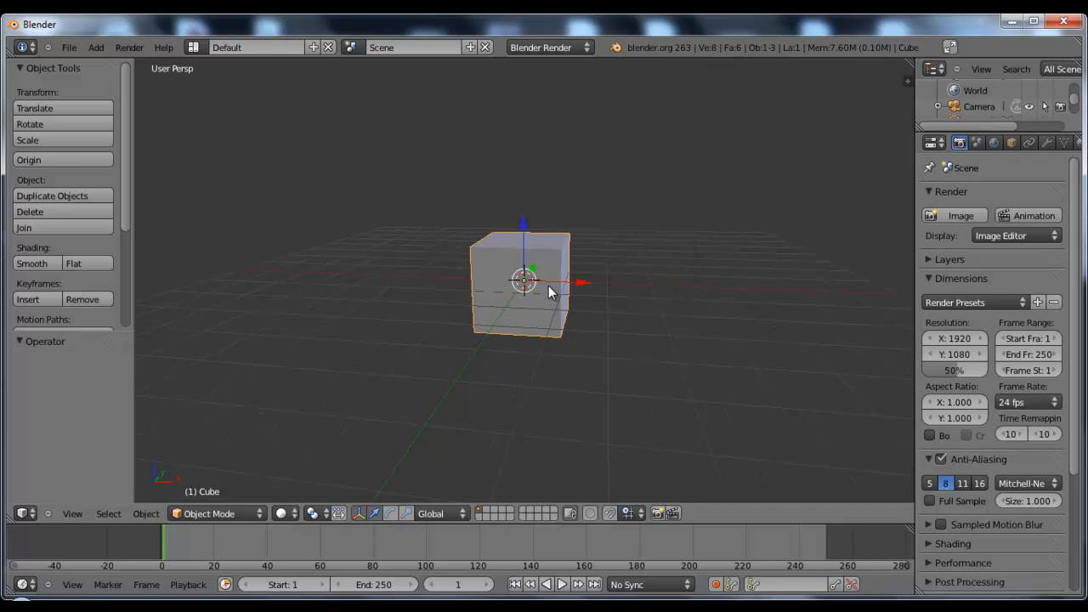
middle_click_drag(505, 278, 538, 270)
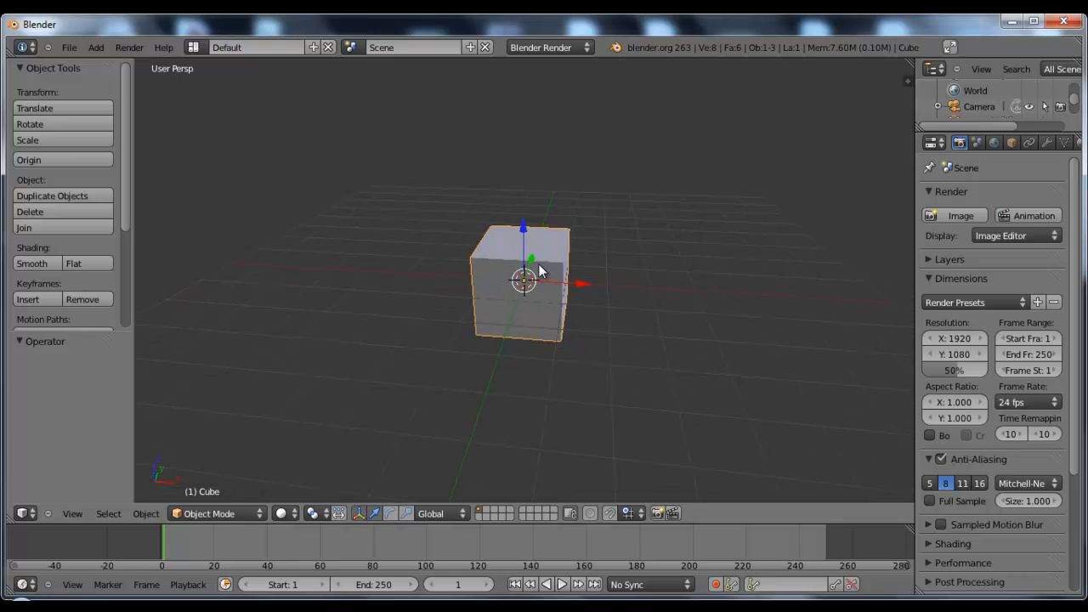
key("x")
left_click(595, 312)
Add a plane mesh at the origin in front view and align it to the view
key("KP_1")
scroll(590, 298, "up", 2)
key("shift+a")
mouse_move(513, 287)
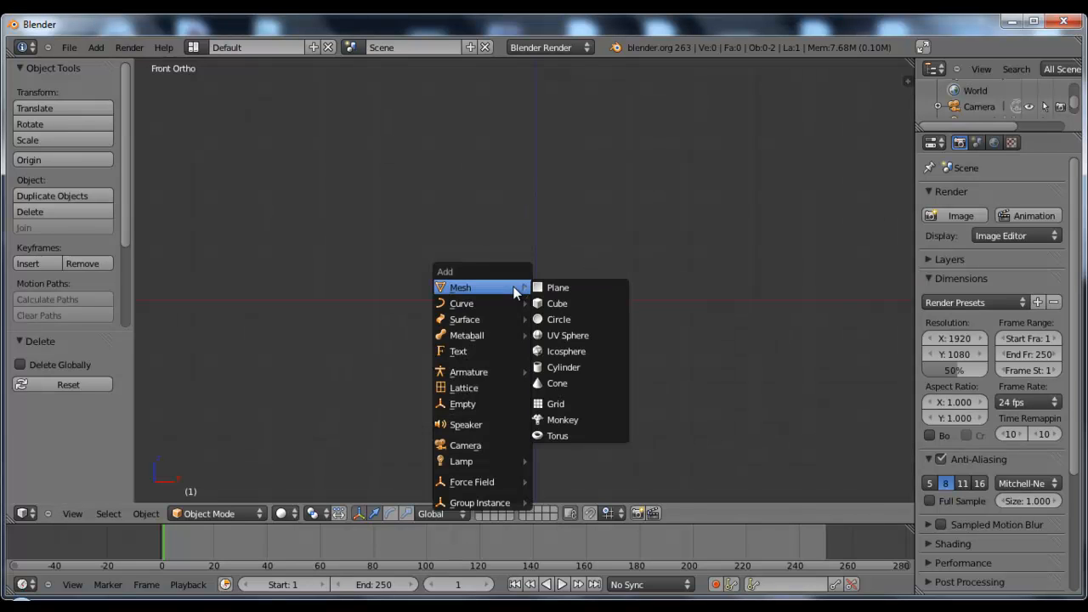
left_click(582, 293)
left_click(51, 365)
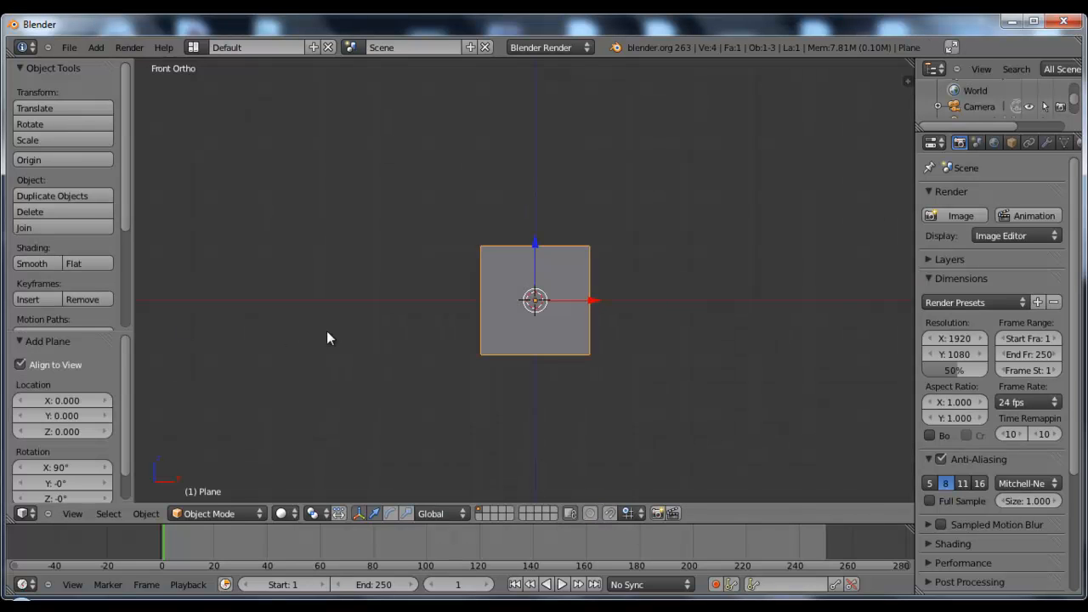
Delete all of the plane's vertices except its upper-left corner vertex
key("Tab")
right_click(481, 248)
key("ctrl+i")
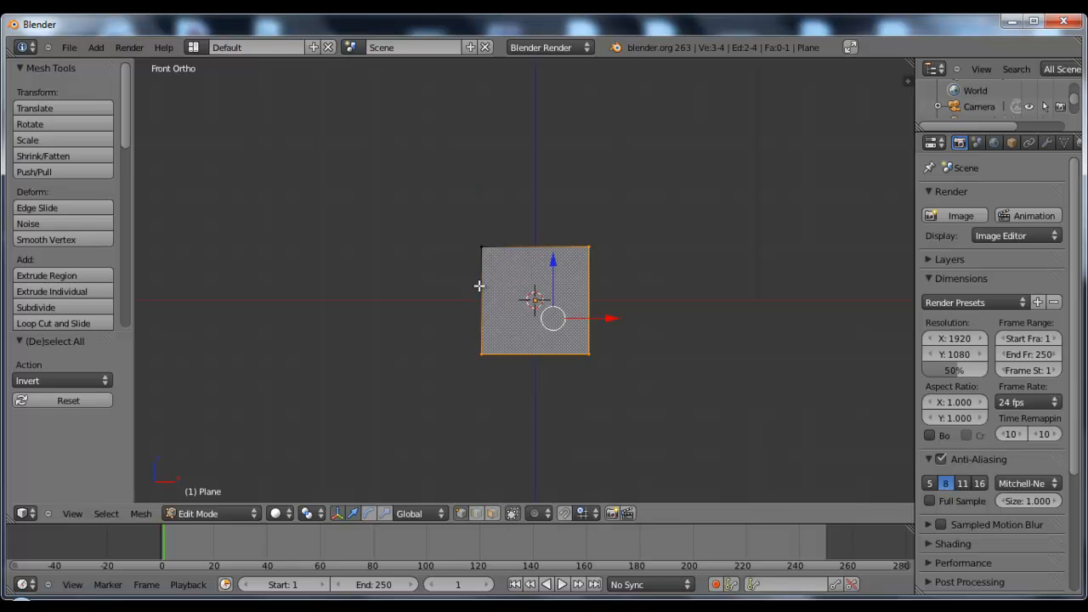
key("x")
left_click(478, 287)
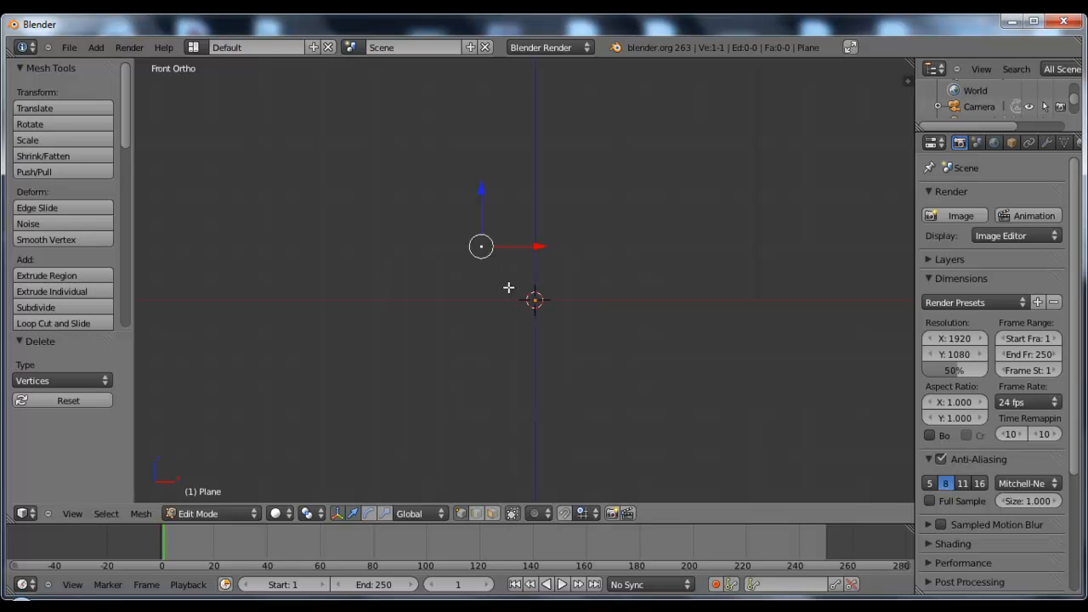
Move the remaining vertex just to the positive X side of the origin, slightly above the X axis
key("g")
left_click(581, 331)
scroll(583, 326, "up", 4)
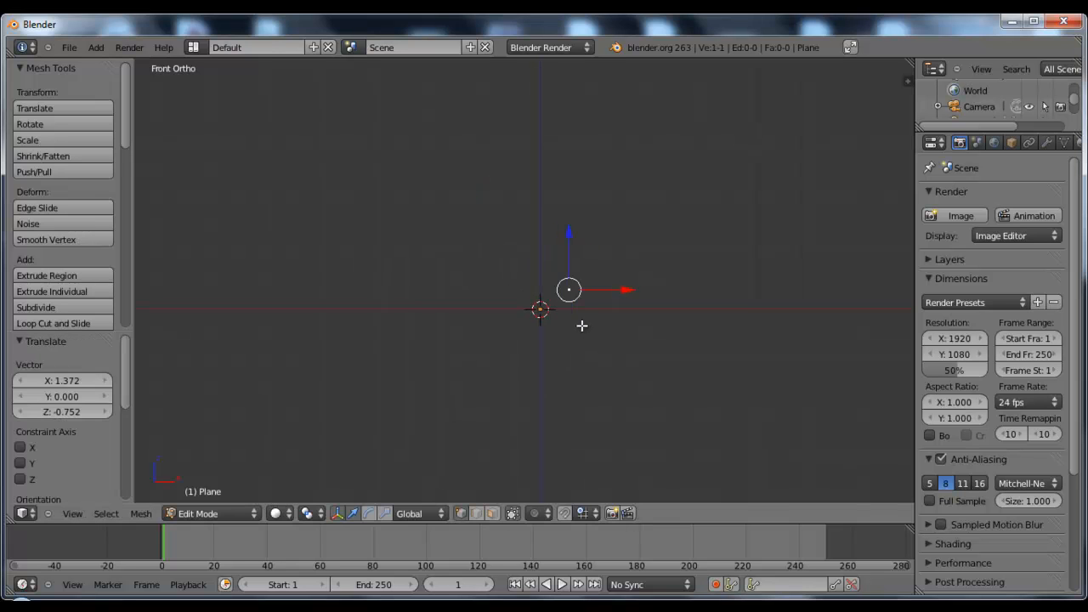
middle_click_drag(604, 359, 568, 310, "shift")
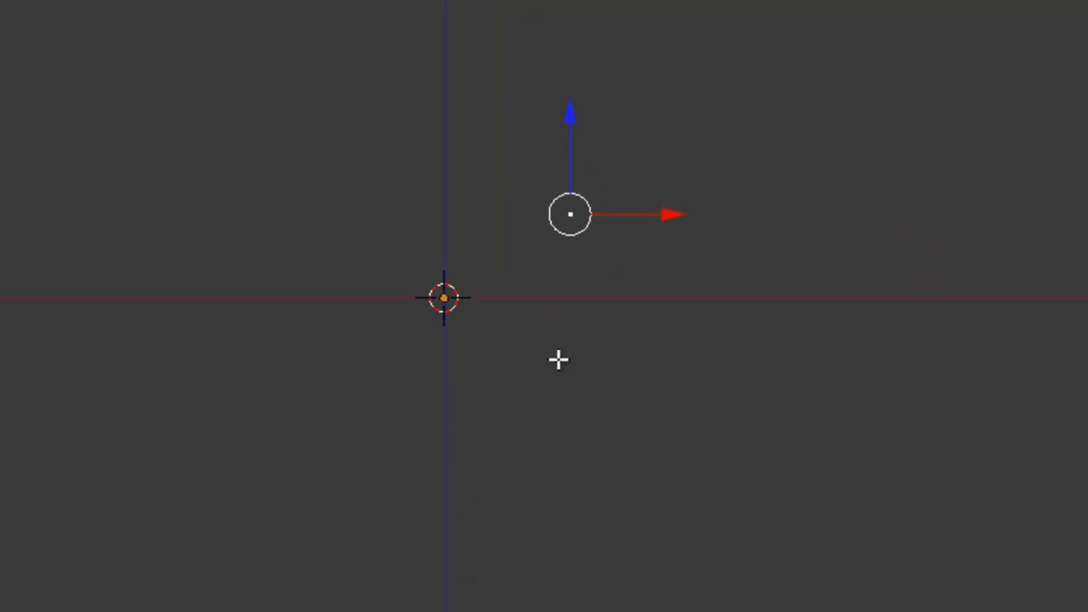
scroll(569, 311, "down", 2)
key("g")
Extrude the vertex straight down, around a small rounded corner, and inward toward the vertical axis
key("e")
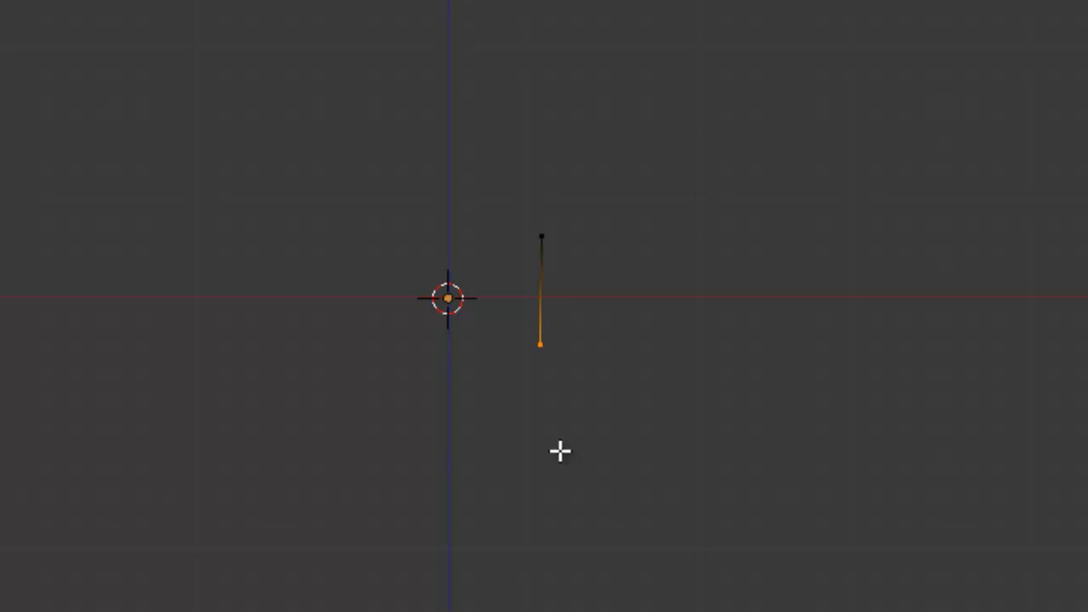
left_click(562, 436)
key("e")
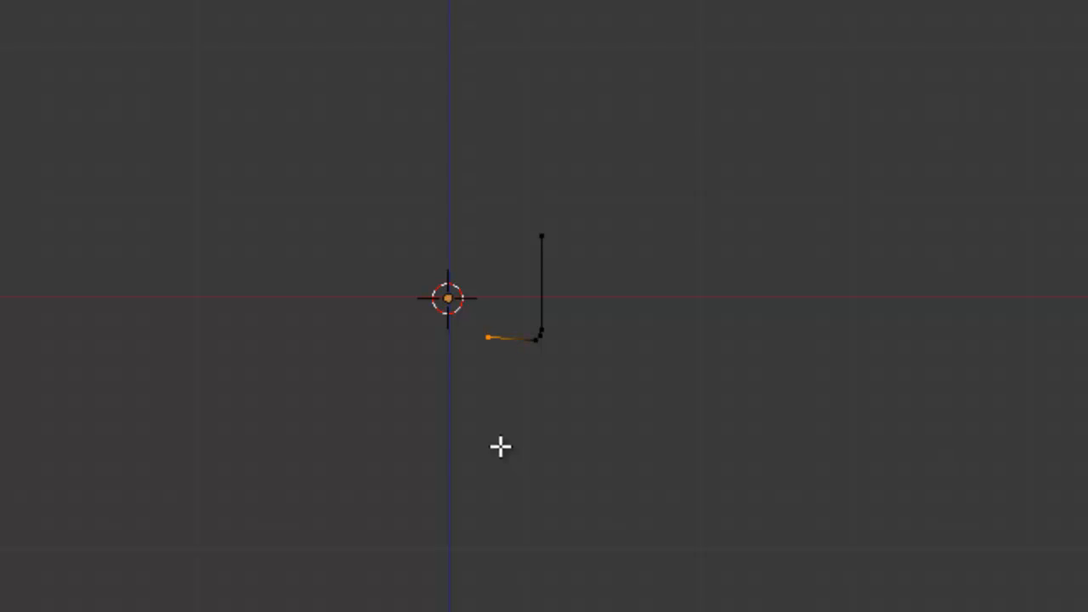
left_click(499, 446)
Set the bottom end vertex's local X coordinate to 0 so it sits on the vertical axis
mouse_move(585, 340)
left_mouse_down()
mouse_move(575, 342)
mouse_move(585, 351)
left_mouse_up()
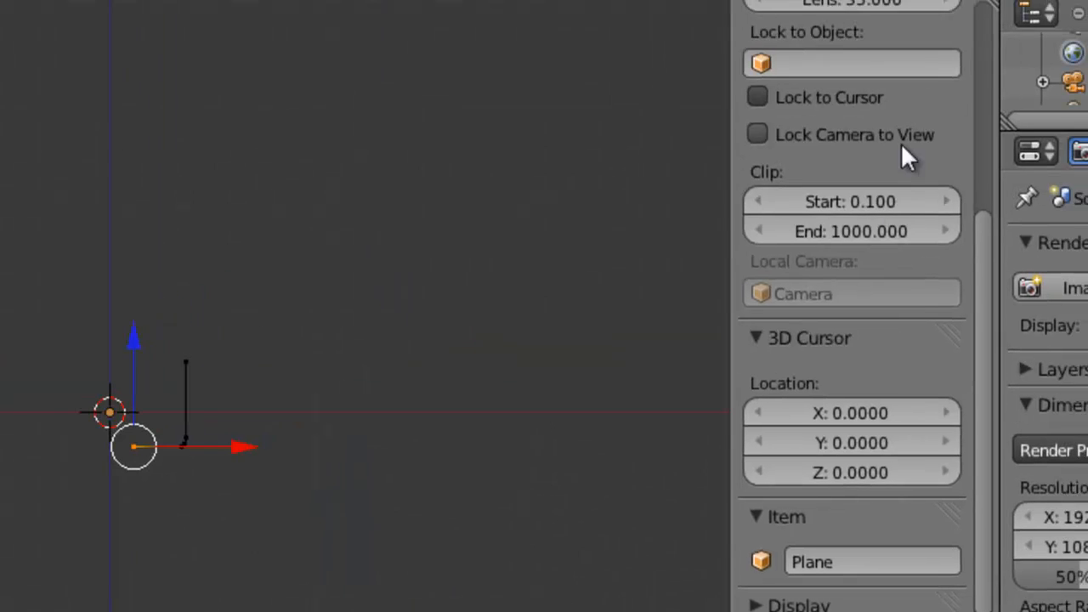
scroll(883, 187, "up", 8)
left_click(837, 98)
type("0")
key("Return")
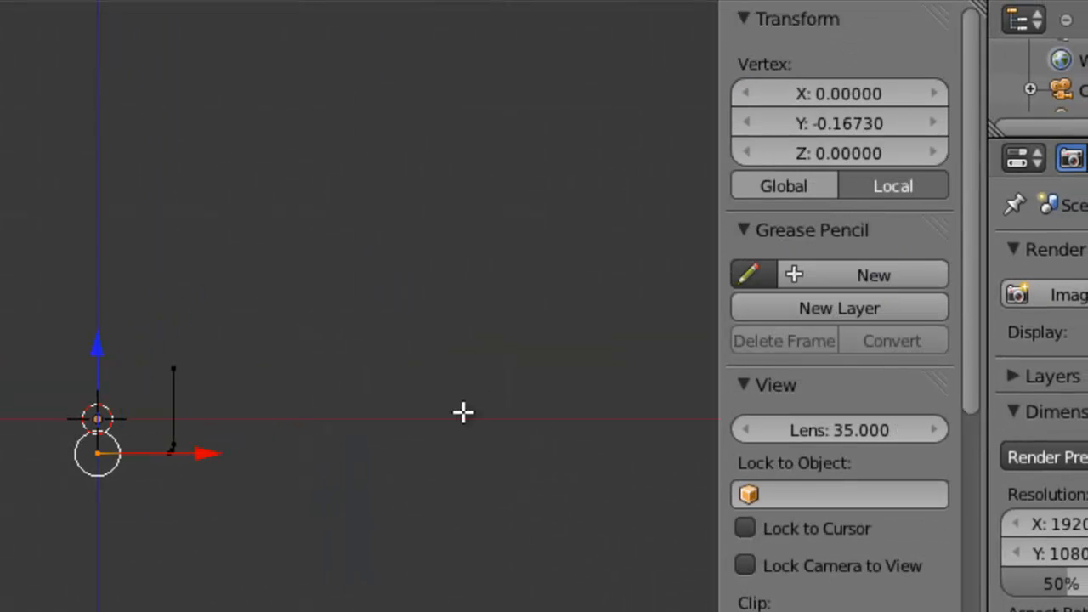
Extrude the profile's top vertex around a small rounded corner and inward to form the base's upper shoulder
right_click(173, 367)
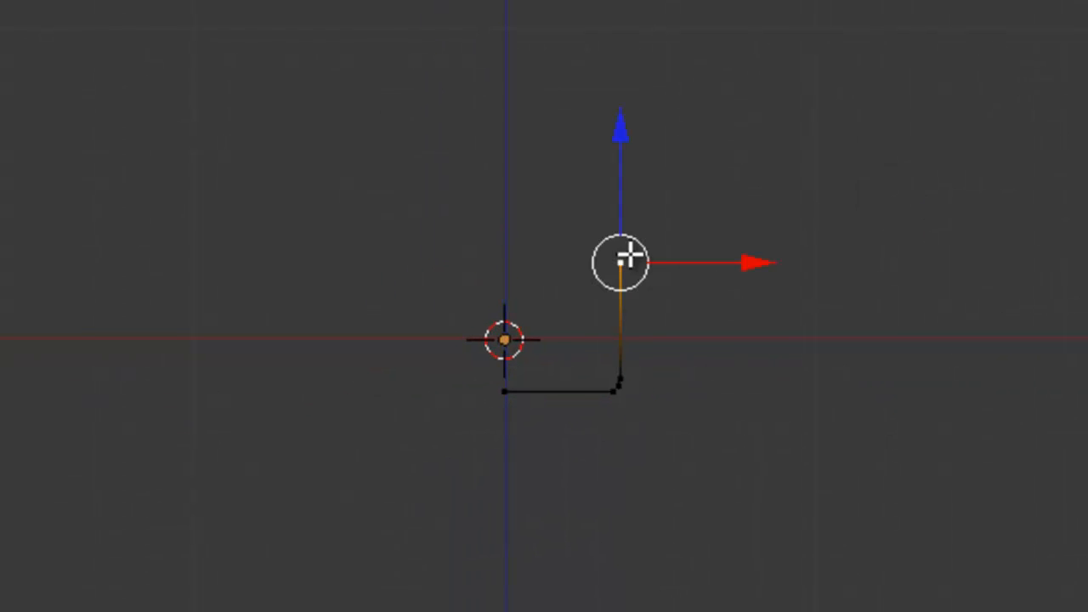
key("e")
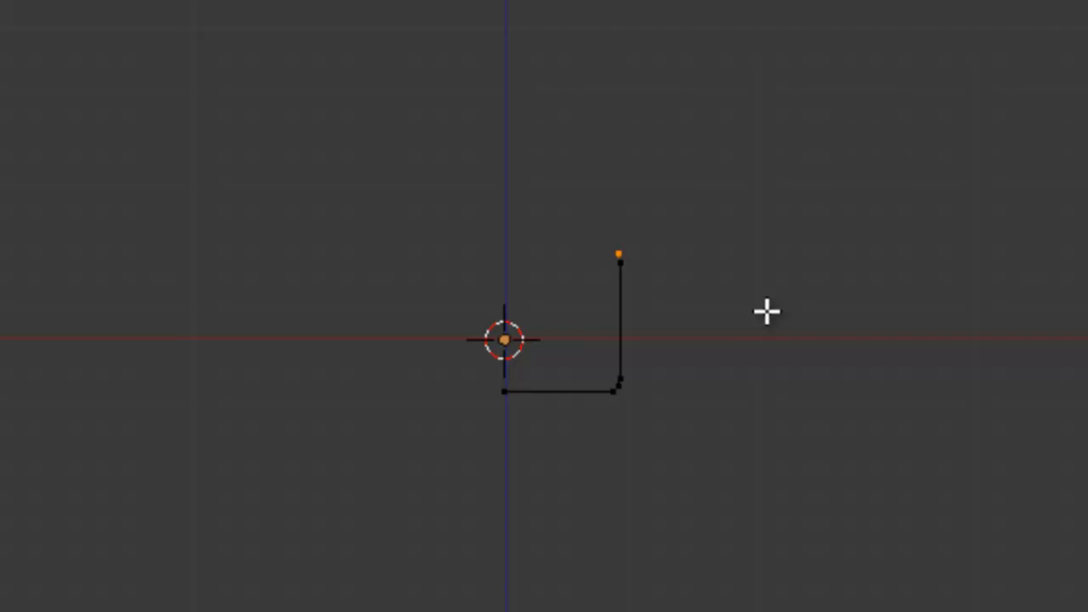
left_click(766, 313)
key("e")
left_click(761, 307)
key("e")
left_click(749, 306)
key("e")
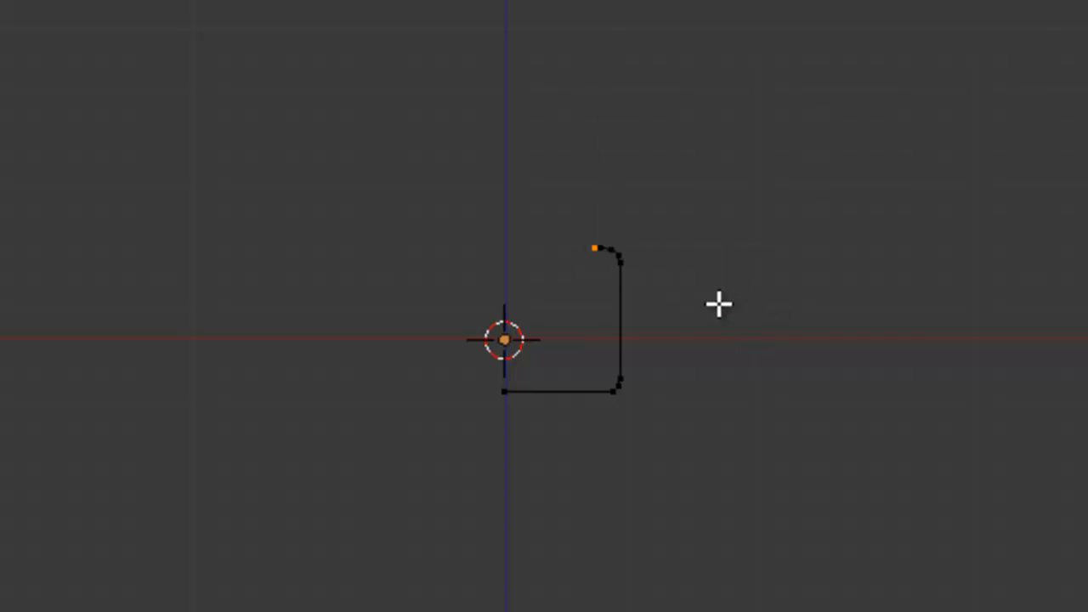
left_click(696, 302)
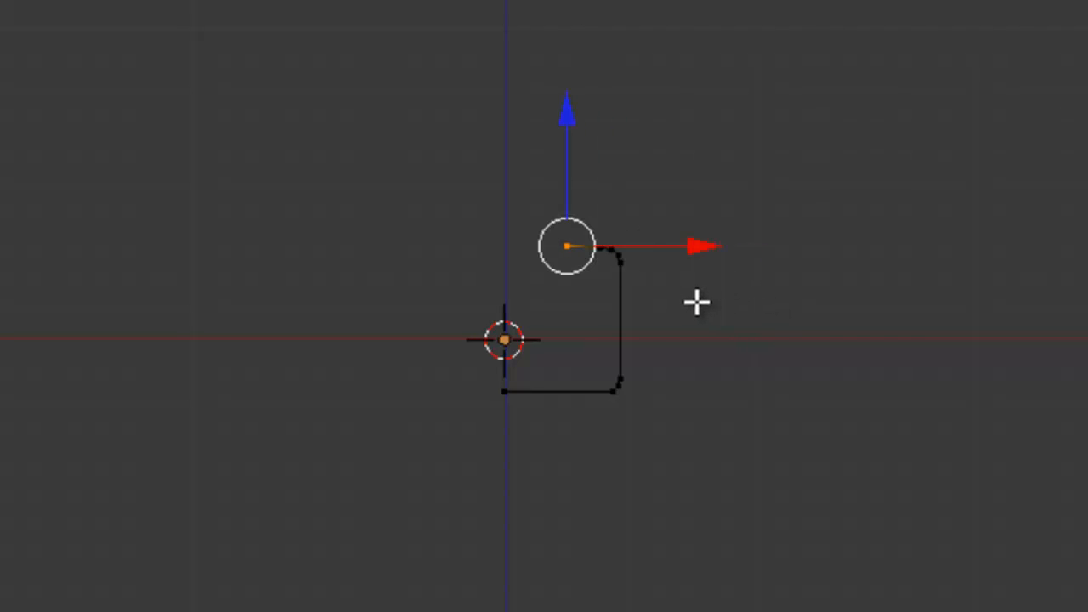
Extrude a narrower second tier upward from the shoulder, round its upper corner, and extend it inward near the axis
key("e")
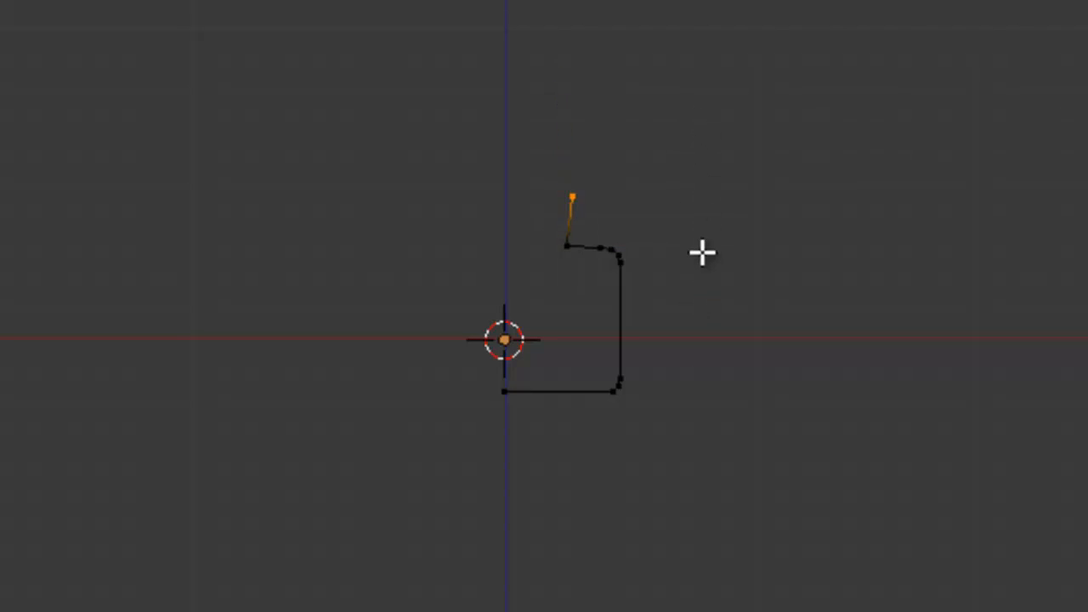
left_click(695, 226)
key("e")
left_click(679, 215)
key("e")
left_click(652, 214)
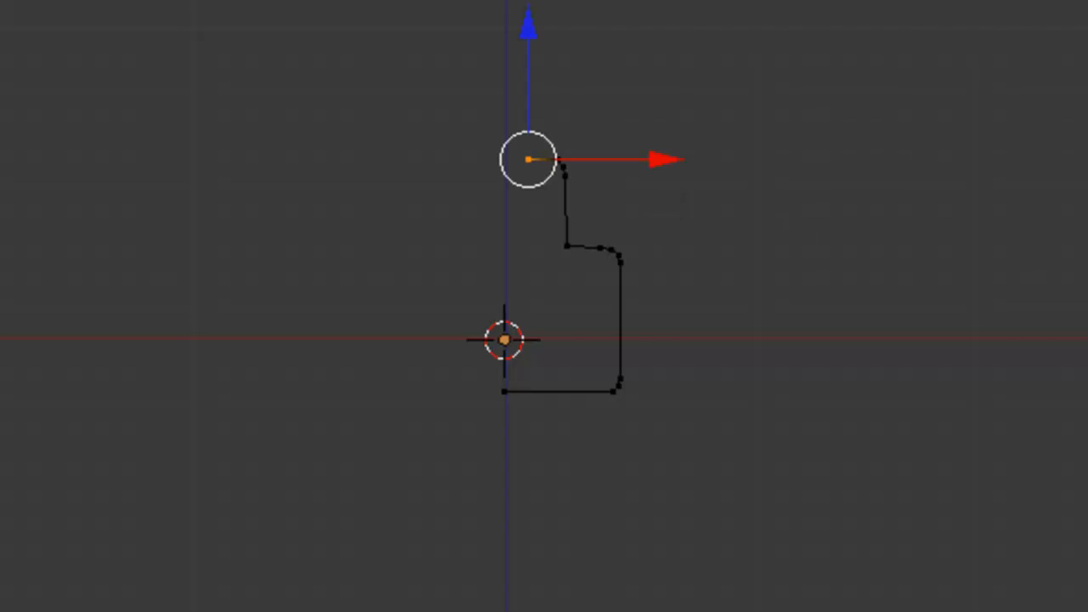
Shift the profile's end vertex slightly toward the vertical axis and extend a long vertical edge upward from it
middle_click_drag(701, 236, 778, 556, "shift")
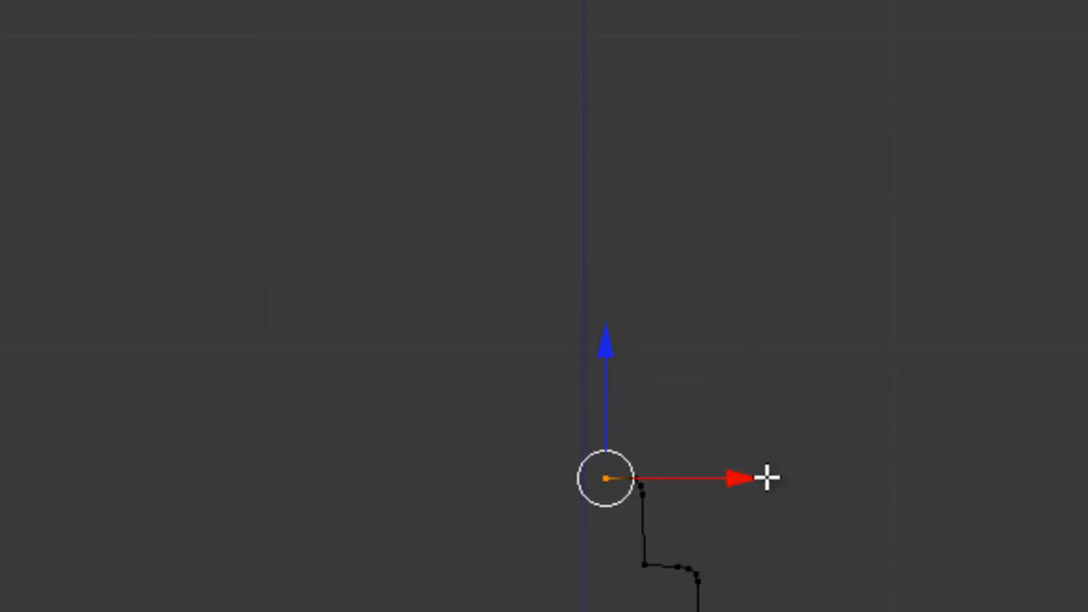
mouse_move(745, 478)
left_mouse_down()
mouse_move(735, 481)
mouse_move(744, 489)
left_mouse_up()
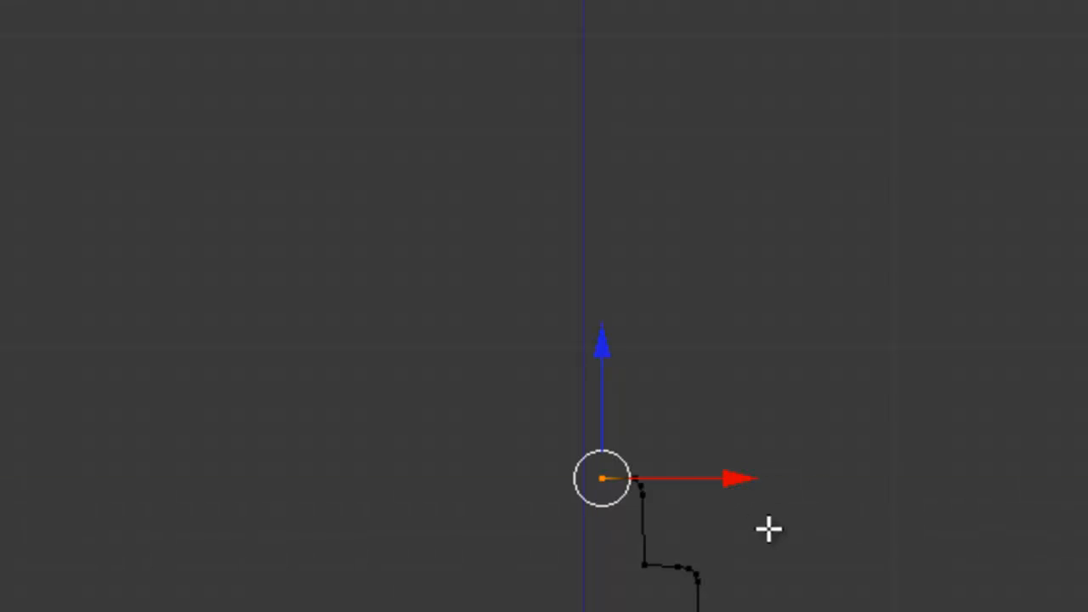
left_click_drag(604, 382, 638, 265)
scroll(641, 284, "down", 3)
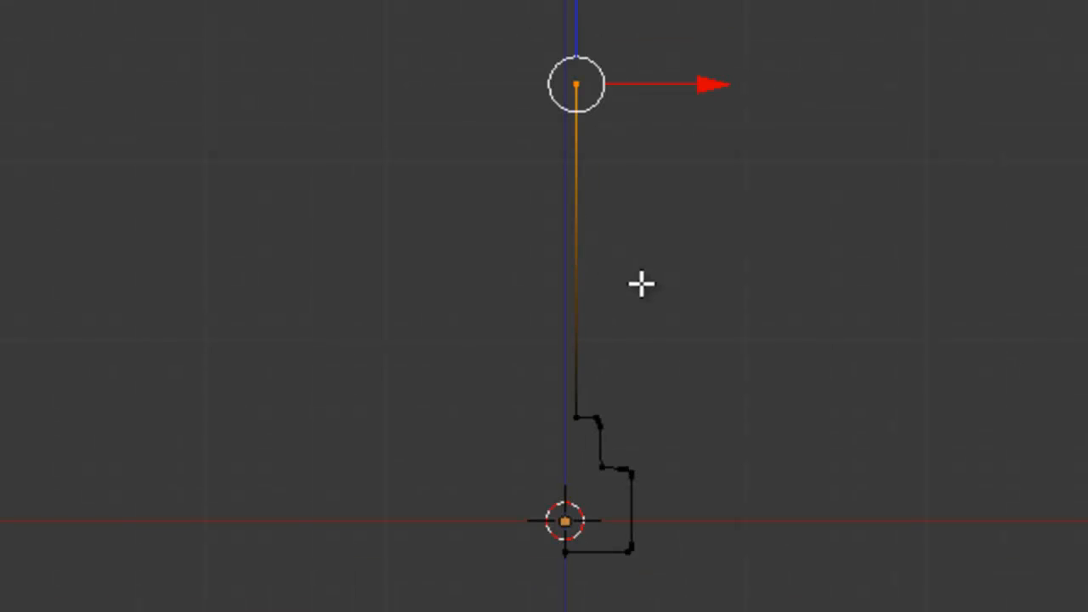
Move both end vertices of the long vertical edge closer to the vertical axis to make the pole thinner
key("ctrl+z")
key("ctrl+z")
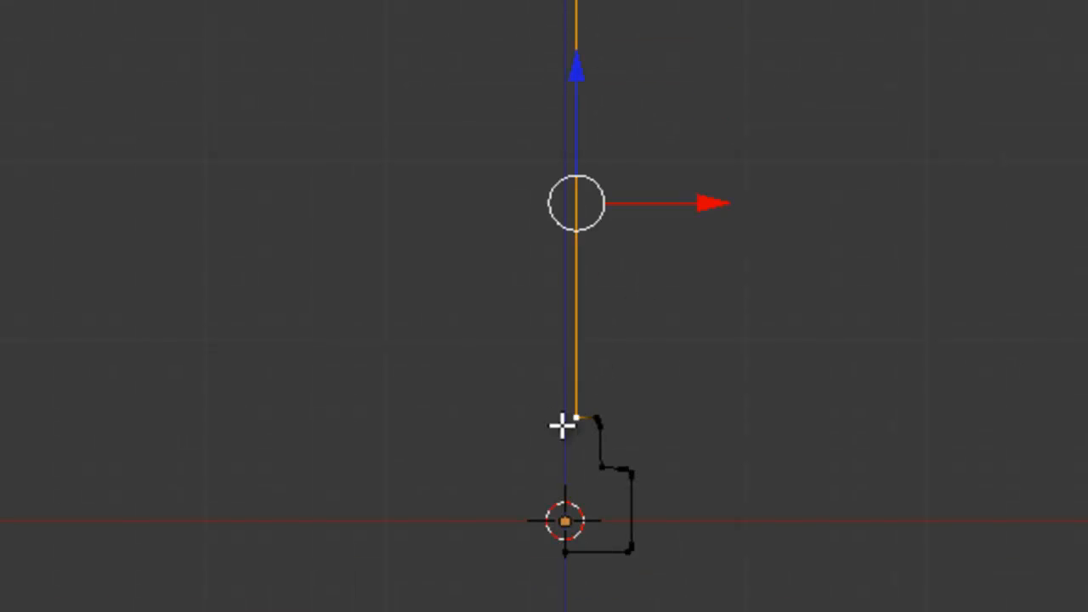
scroll(561, 429, "up", 5)
key("g")
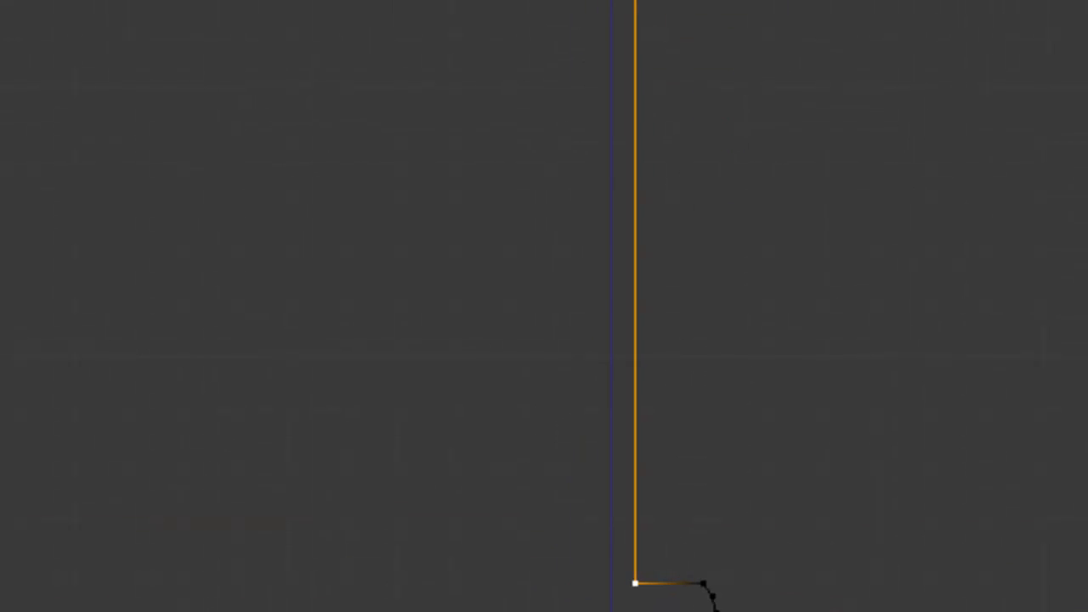
left_click(794, 228)
scroll(791, 281, "down", 3)
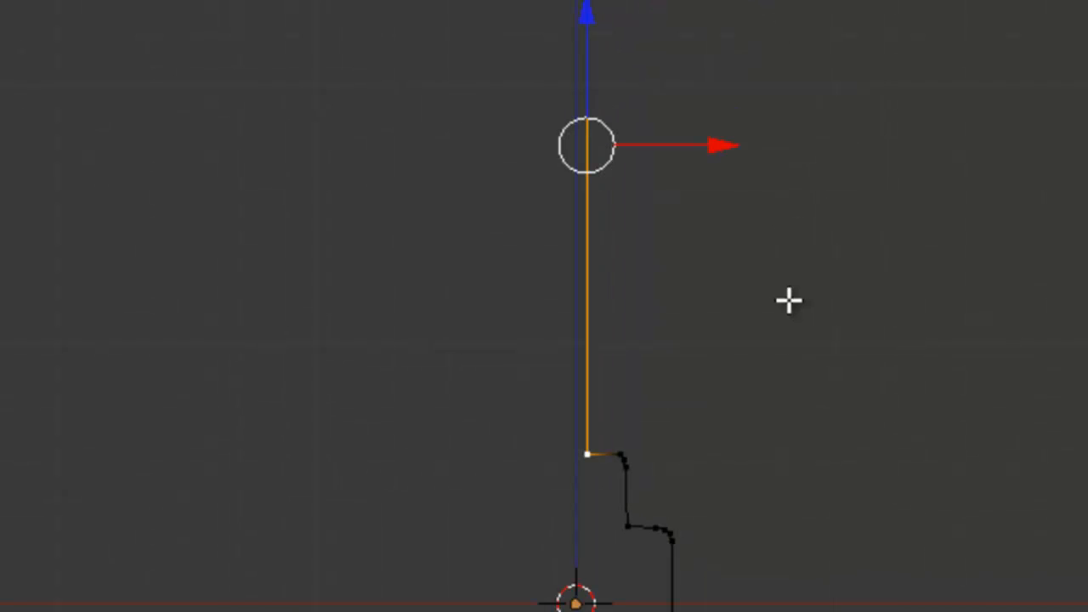
Raise the pole's top vertex further along Z to lengthen the pole
scroll(712, 128, "down", 3)
left_click(607, 22)
left_click_drag(568, 4, 568, 0)
Select the entire profile and apply Spin from the top view around the origin
key("a")
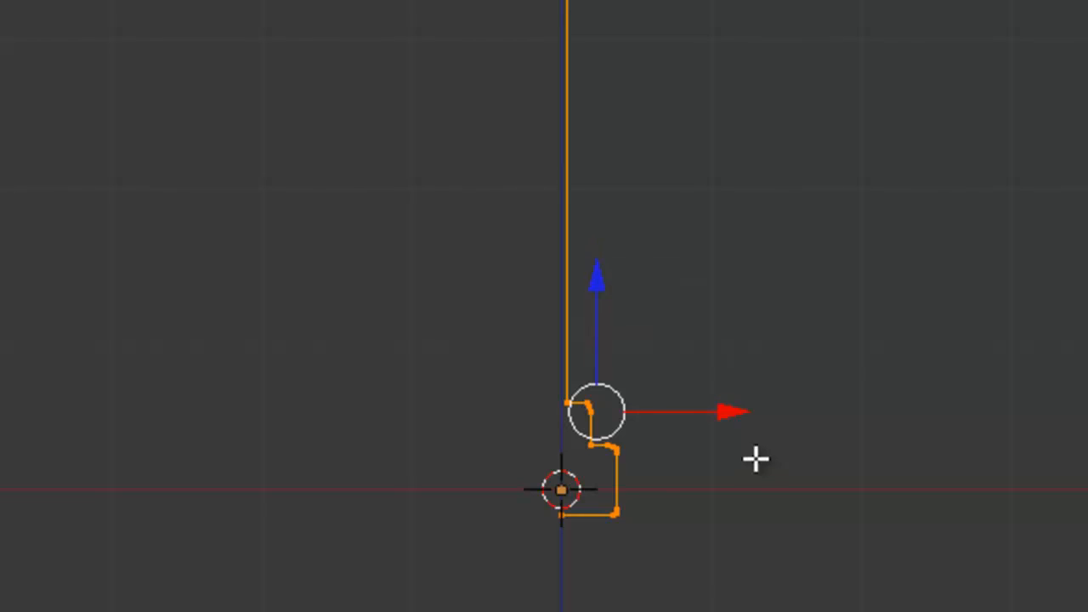
key("KP_7")
left_click_drag(176, 96, 186, 178)
left_click(97, 165)
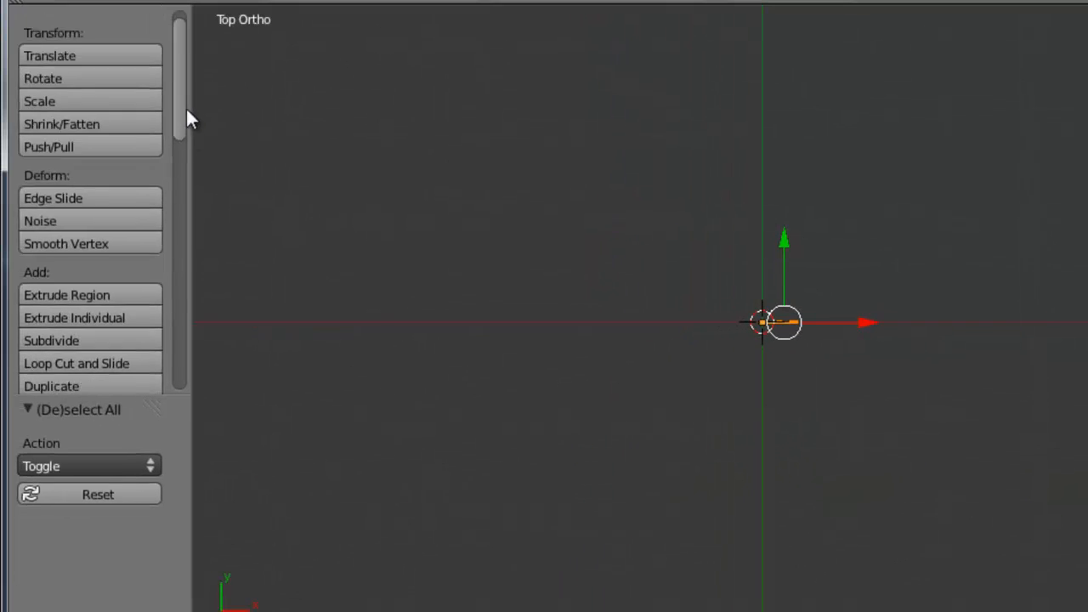
Set the spin to 360 degrees with 24 steps to form the complete round body
left_click(78, 545)
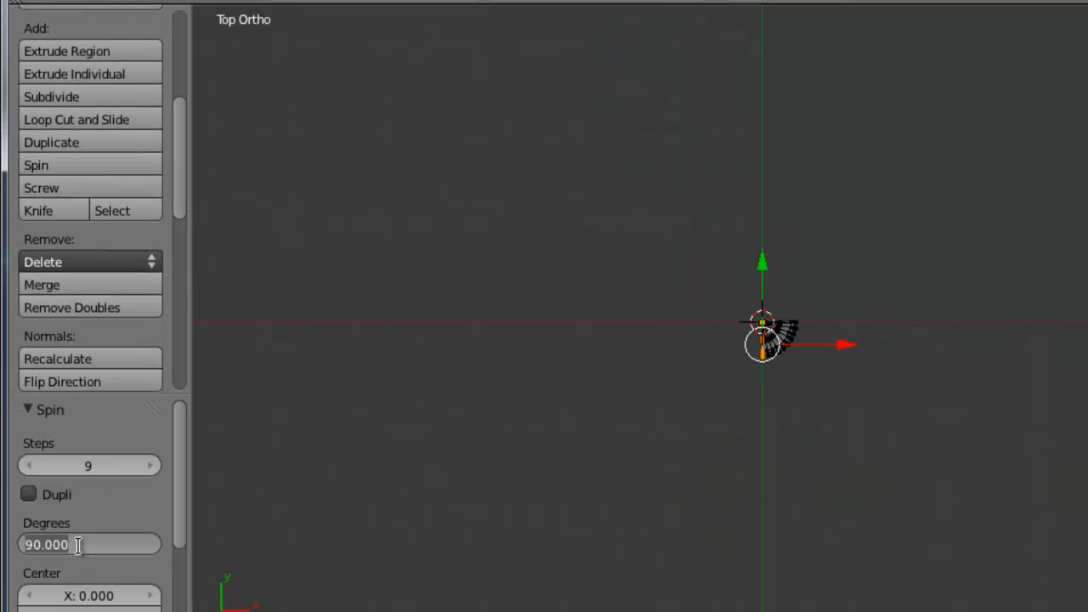
type("360")
key("Return")
left_click(68, 457)
key("Return")
middle_click_drag(1007, 387, 1005, 158)
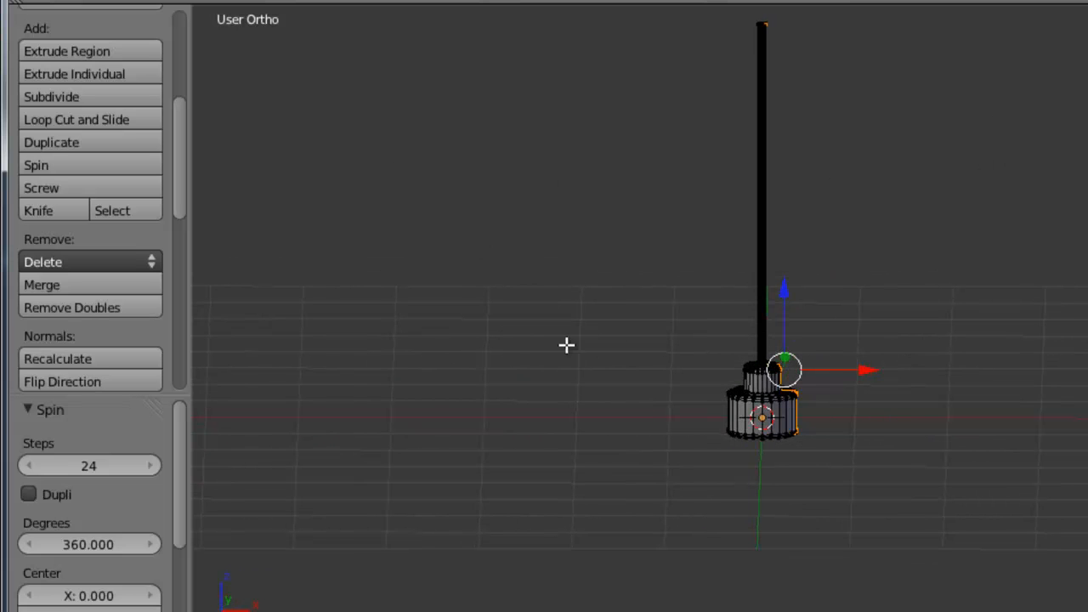
Remove doubles across the entire spun mesh and give the object smooth shading
key("a")
key("a")
left_click(136, 310)
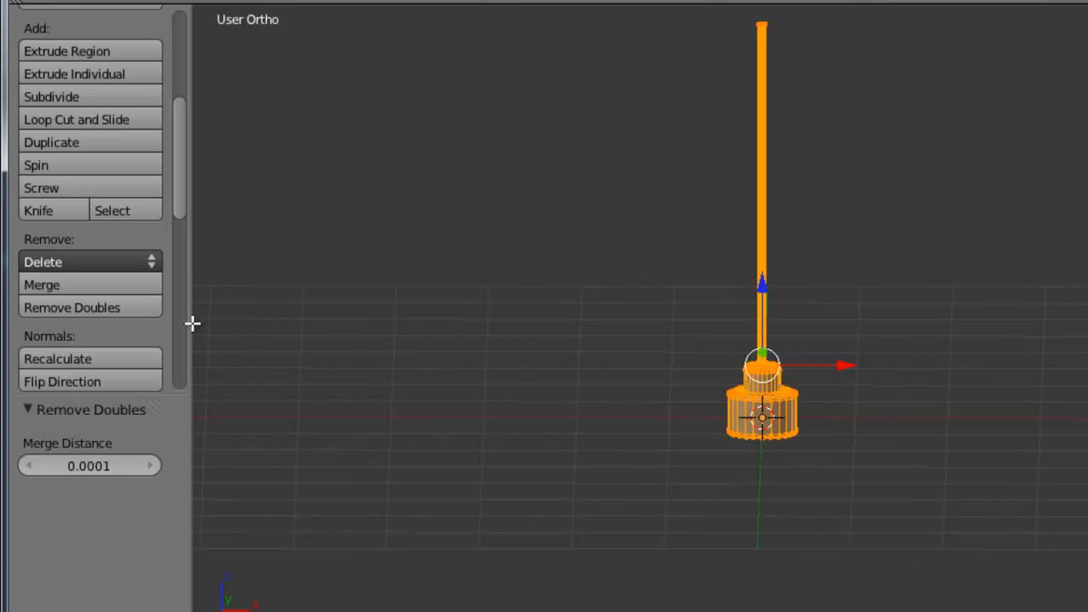
key("Tab")
left_click(68, 39)
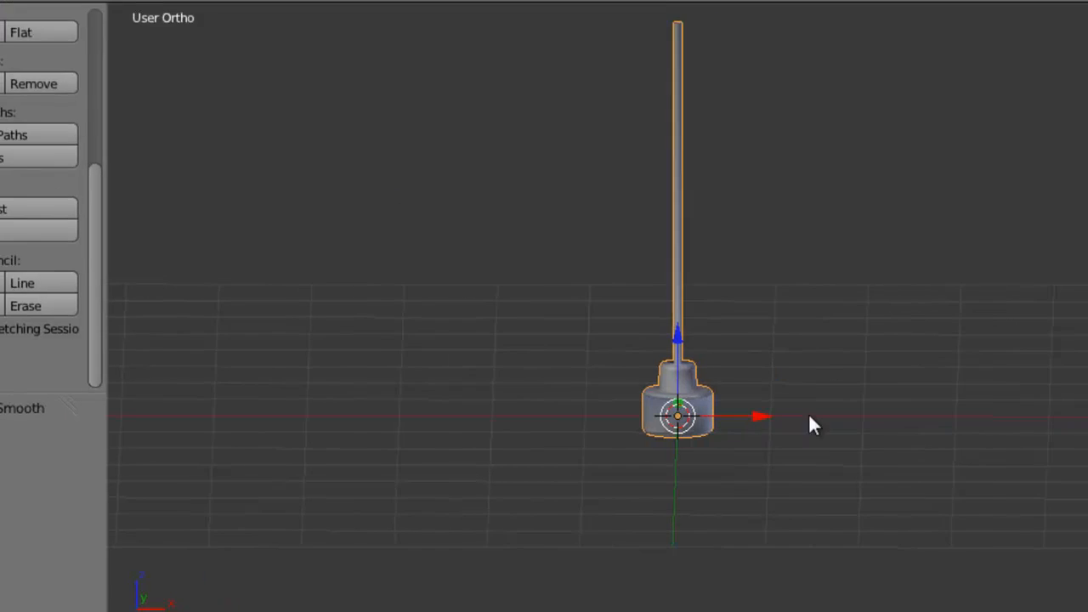
Add an Edge Split modifier to the spun object to sharpen its hard edges
left_click(1027, 115)
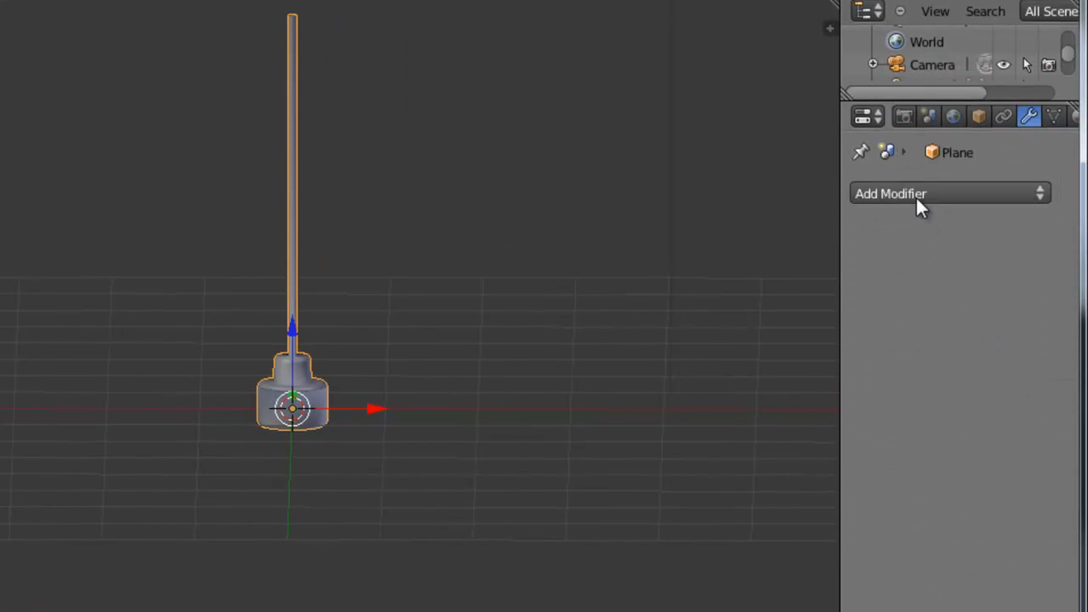
left_click(915, 200)
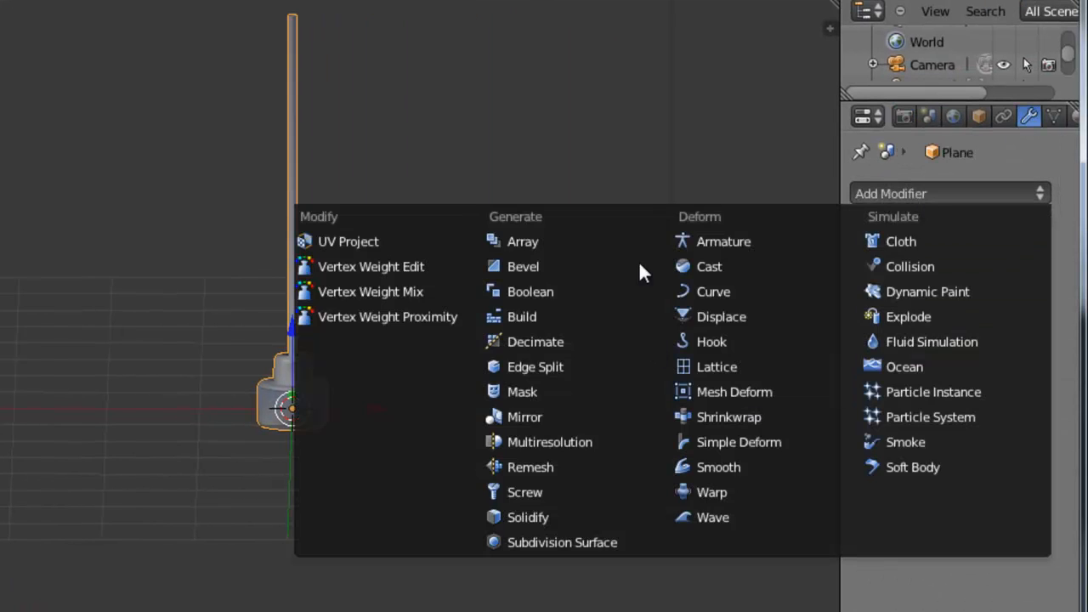
left_click(566, 365)
middle_click_drag(525, 370, 143, 529)
middle_click_drag(250, 488, 254, 344, "shift")
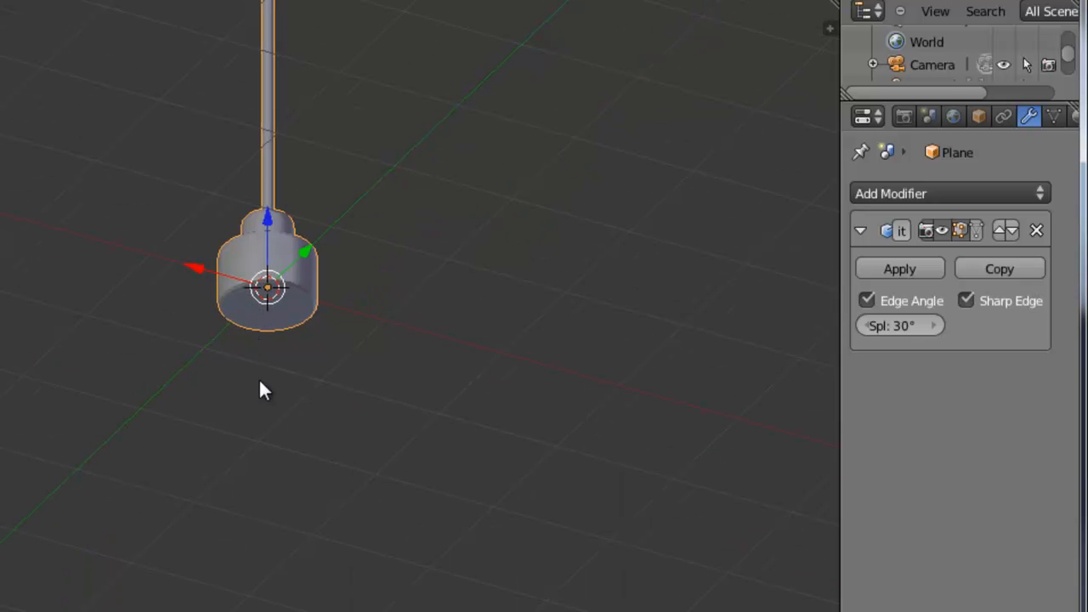
middle_click_drag(260, 416, 533, 358)
Rotate the object upside down in the front view so the pole points downward from the base
key("KP_1")
key("r")
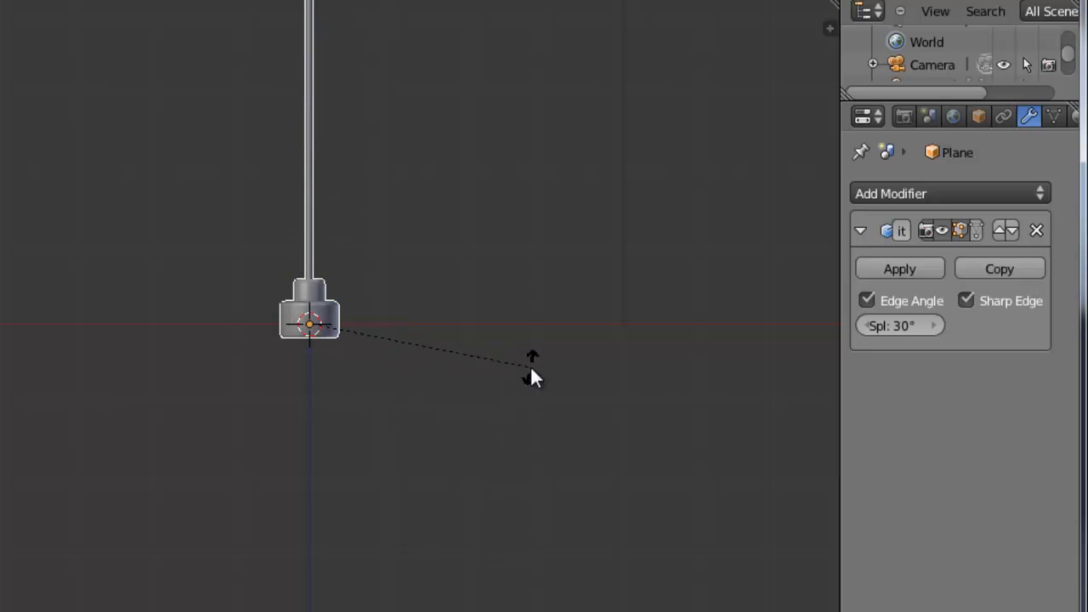
left_click(119, 298)
scroll(341, 333, "up", 3)
middle_click_drag(480, 366, 445, 347, "shift")
scroll(445, 346, "up", 2)
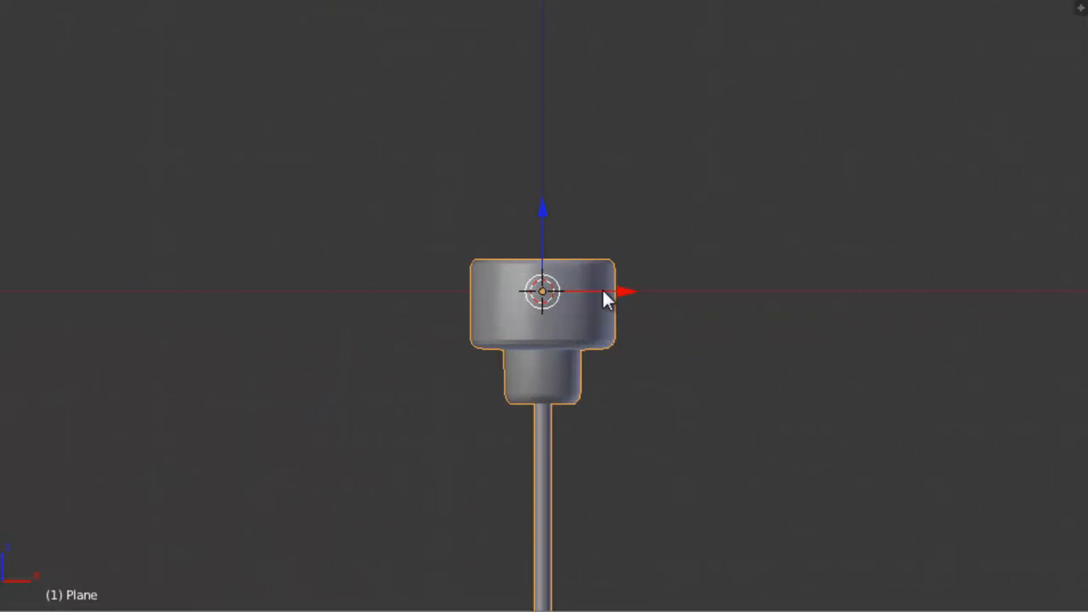
middle_click_drag(601, 288, 571, 395, "shift")
scroll(837, 291, "up", 2)
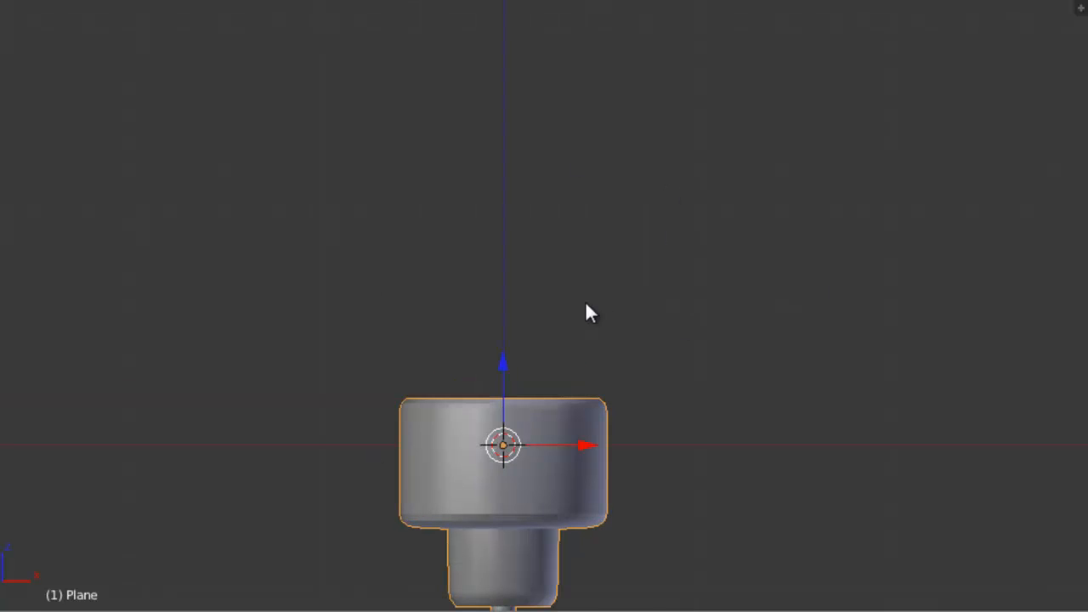
Add a Bezier curve facing the front view and raise it above the wide end of the base
middle_click_drag(583, 311, 626, 318, "shift")
key("shift+a")
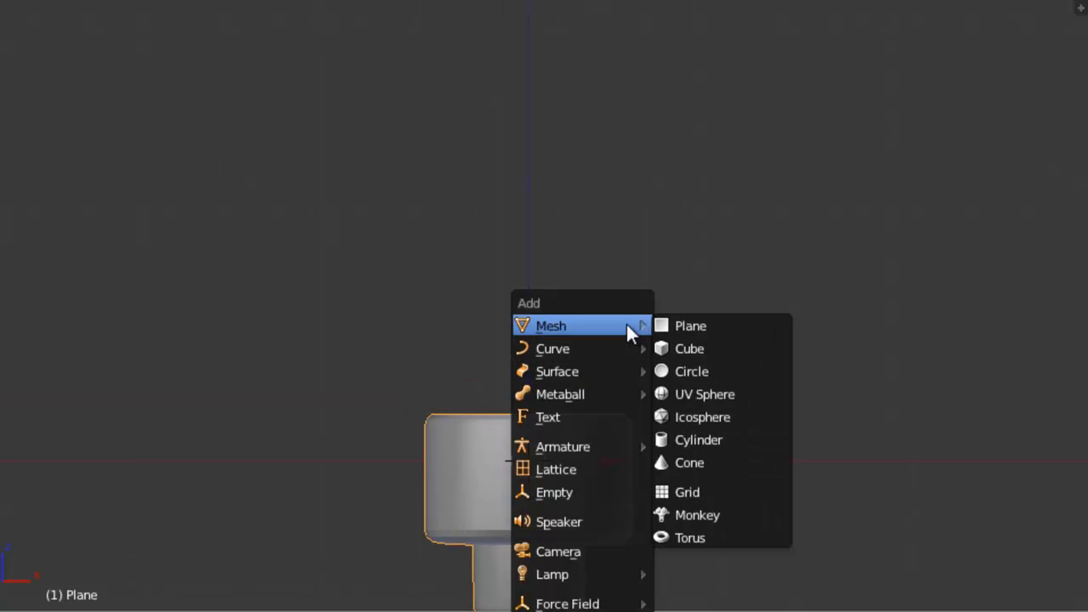
mouse_move(593, 349)
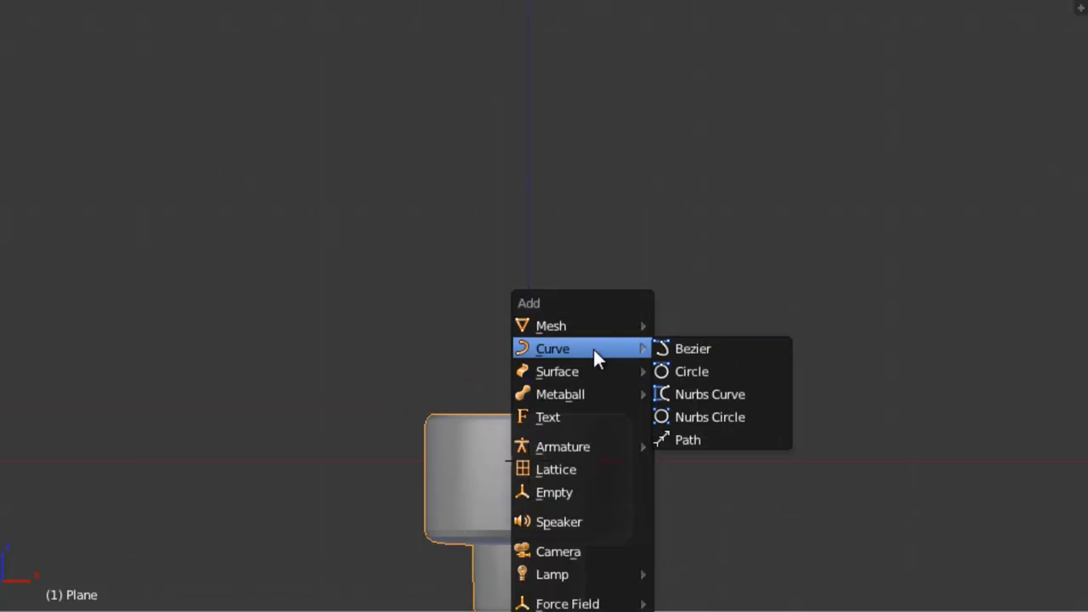
left_click(736, 356)
left_click(2, 425)
left_click_drag(528, 381, 454, 282)
Convert the whole curve's spline type to Poly in Edit Mode
key("Tab")
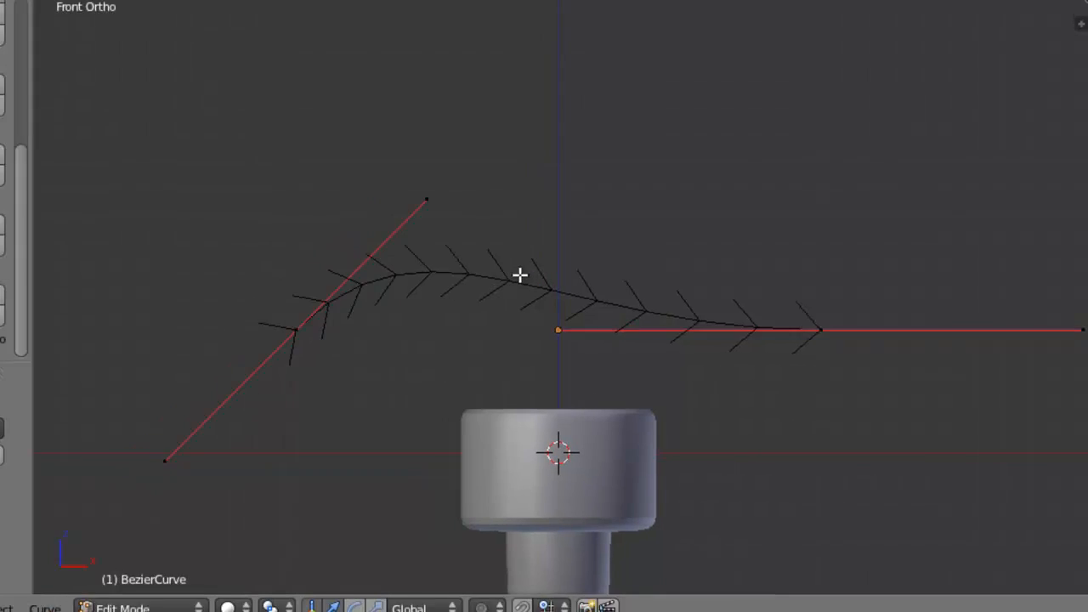
key("a")
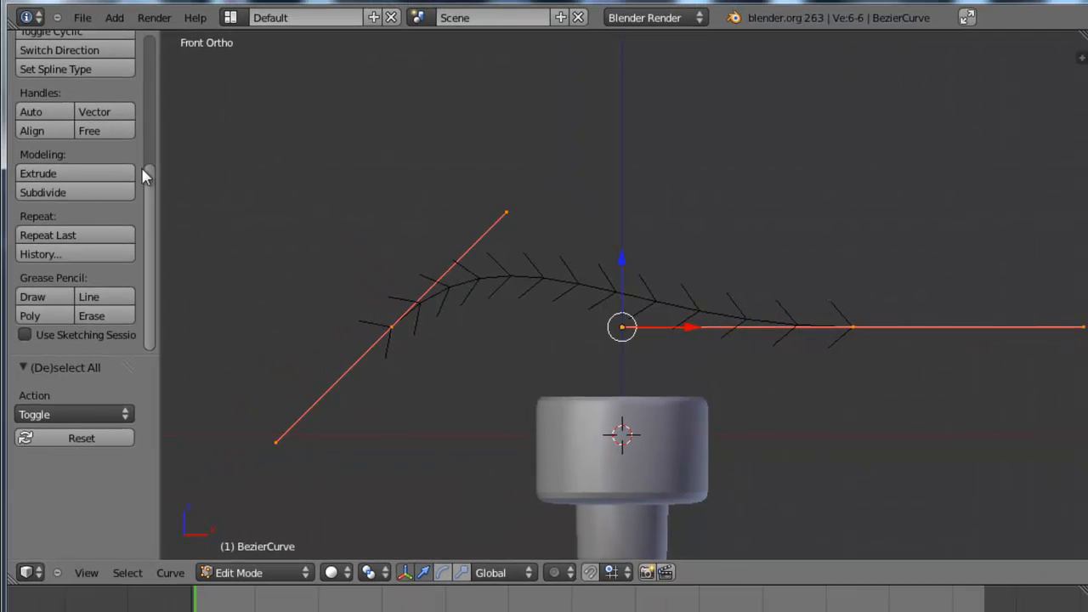
left_click_drag(145, 195, 168, 114)
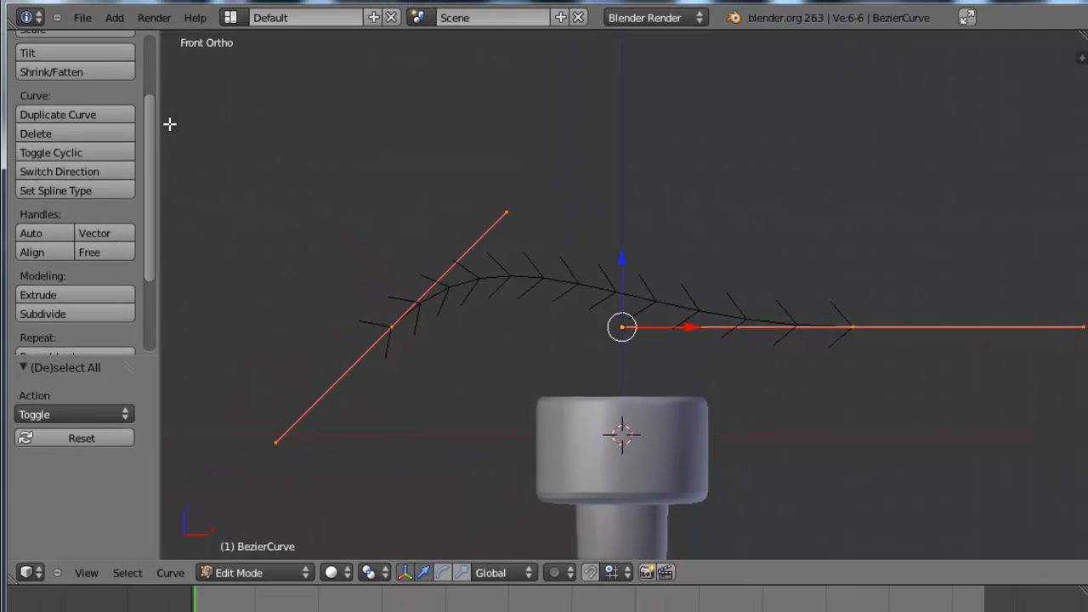
left_click(67, 191)
left_click(67, 191)
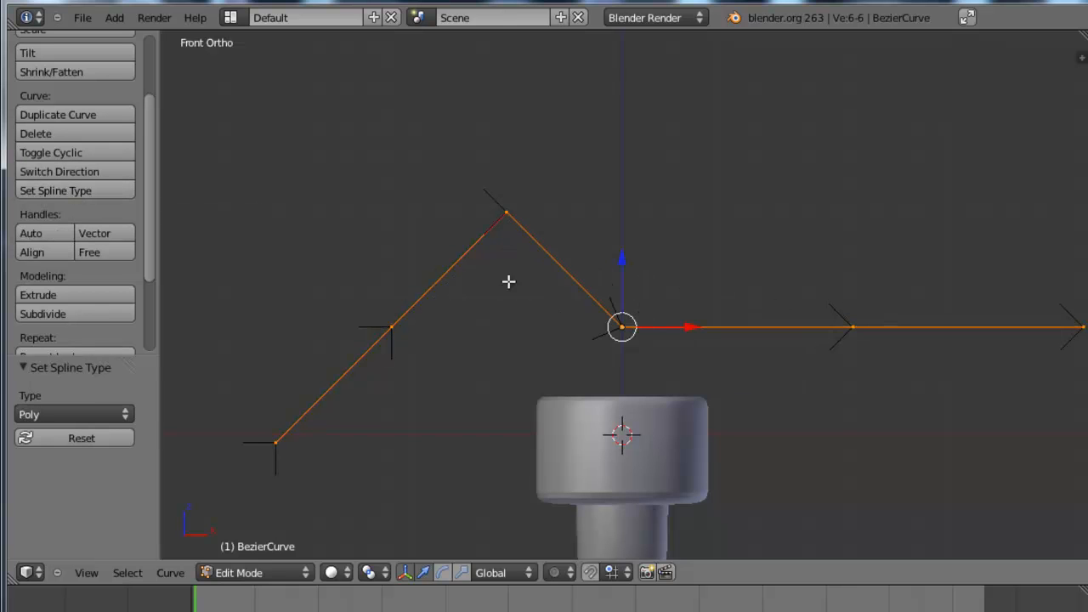
Delete four of the curve's points, keeping only the two that form a horizontal line across the vertical axis
scroll(501, 311, "down", 2)
right_click(542, 242)
right_click(398, 393, "shift")
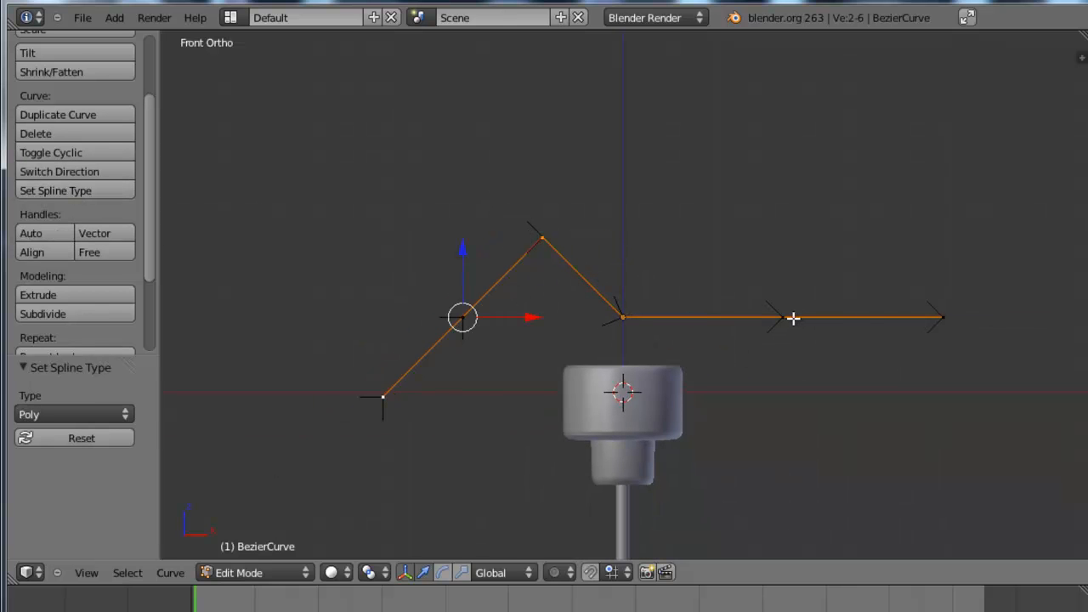
right_click(617, 317, "shift")
right_click(929, 315, "shift")
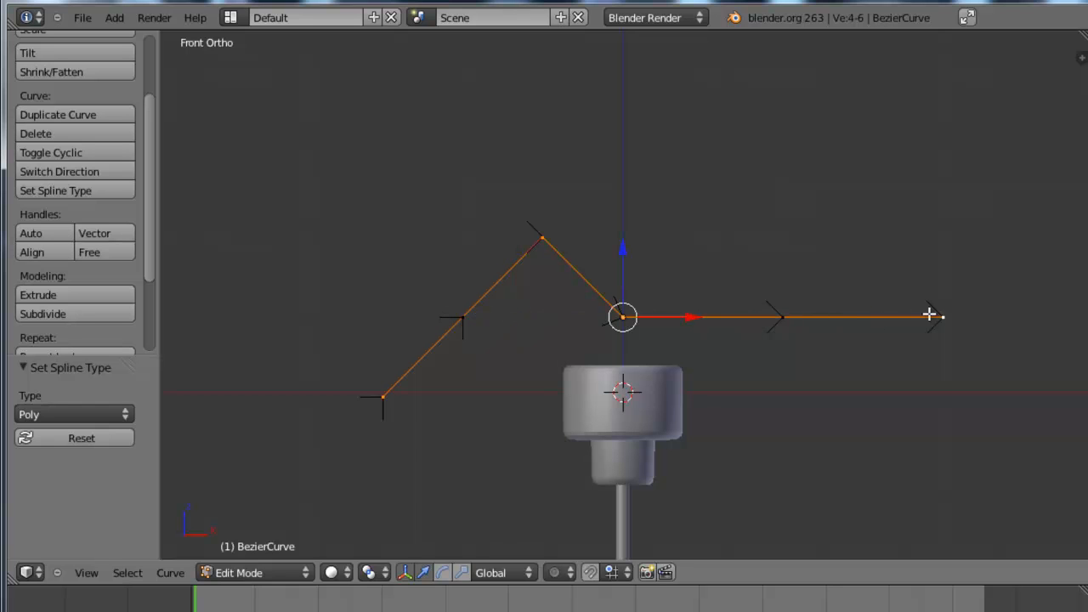
key("x")
left_click(864, 317)
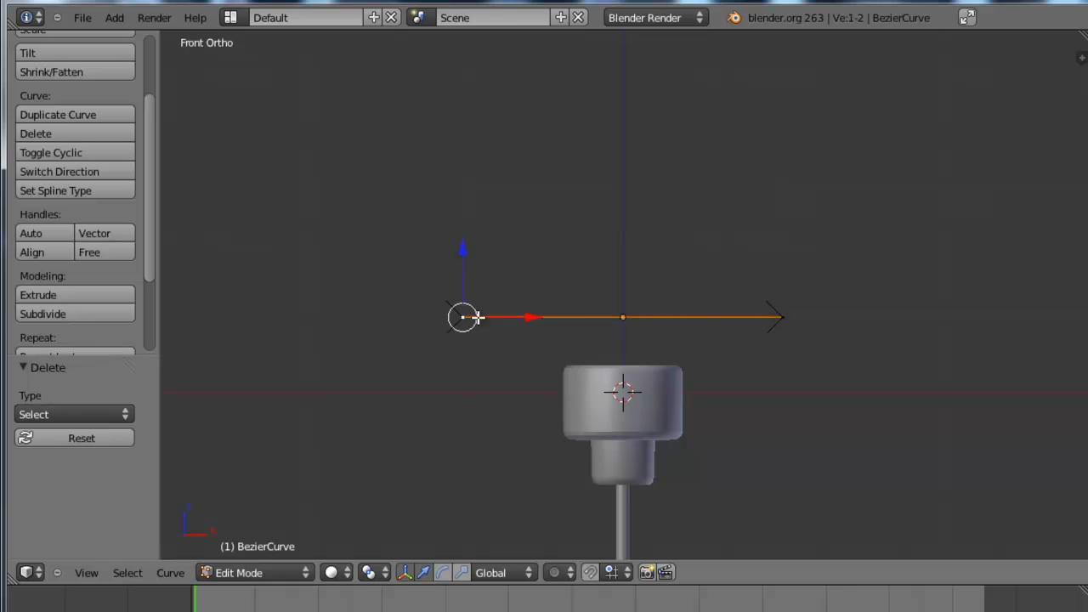
Subdivide the line between its two end points with 2 cuts
right_click(773, 315, "shift")
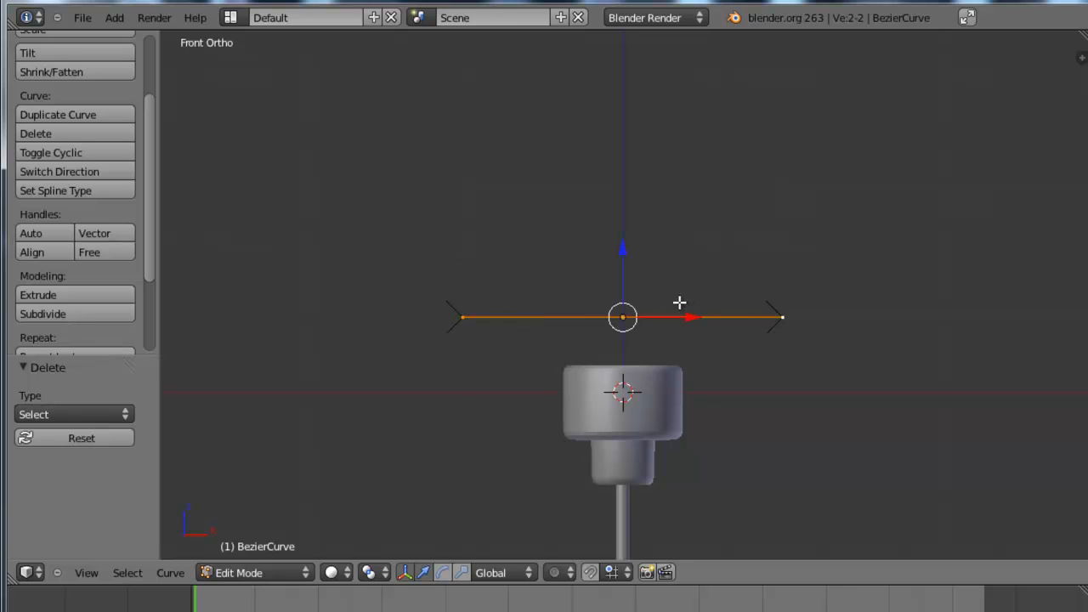
key("w")
left_click(736, 298)
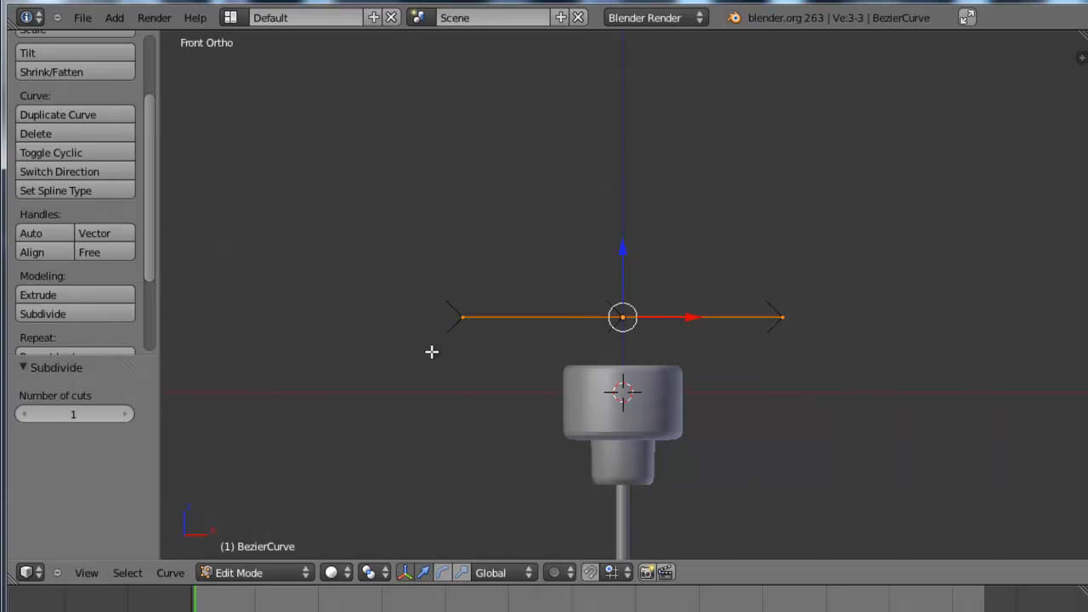
left_click(129, 413)
Scale the two inner points together along X by about 0.407 and raise them about 0.694 along Z
right_click(567, 318)
right_click(674, 316, "shift")
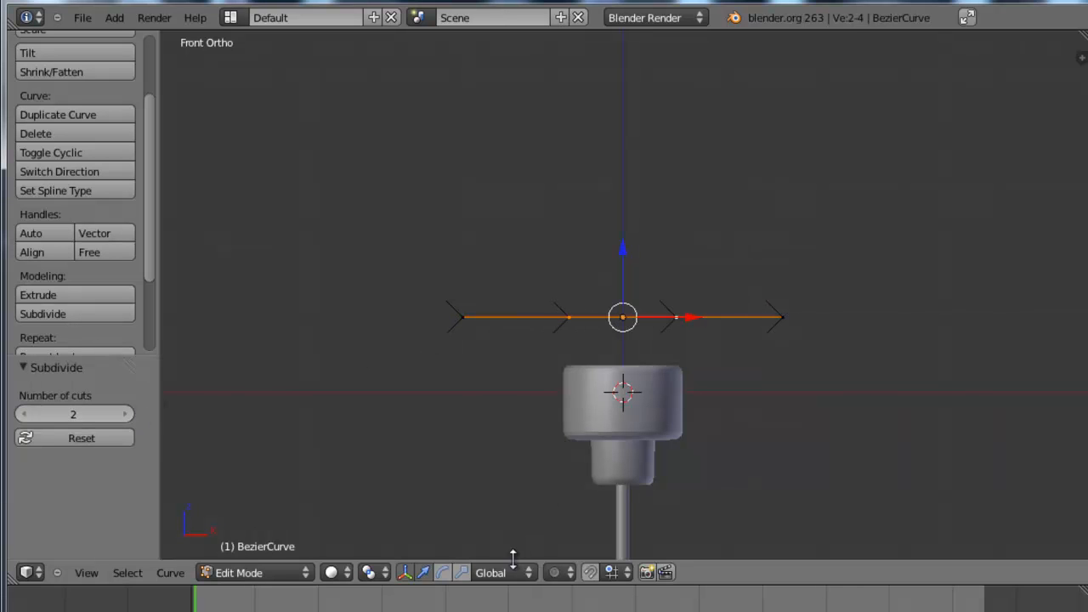
left_click(461, 573)
left_click_drag(686, 318, 650, 318)
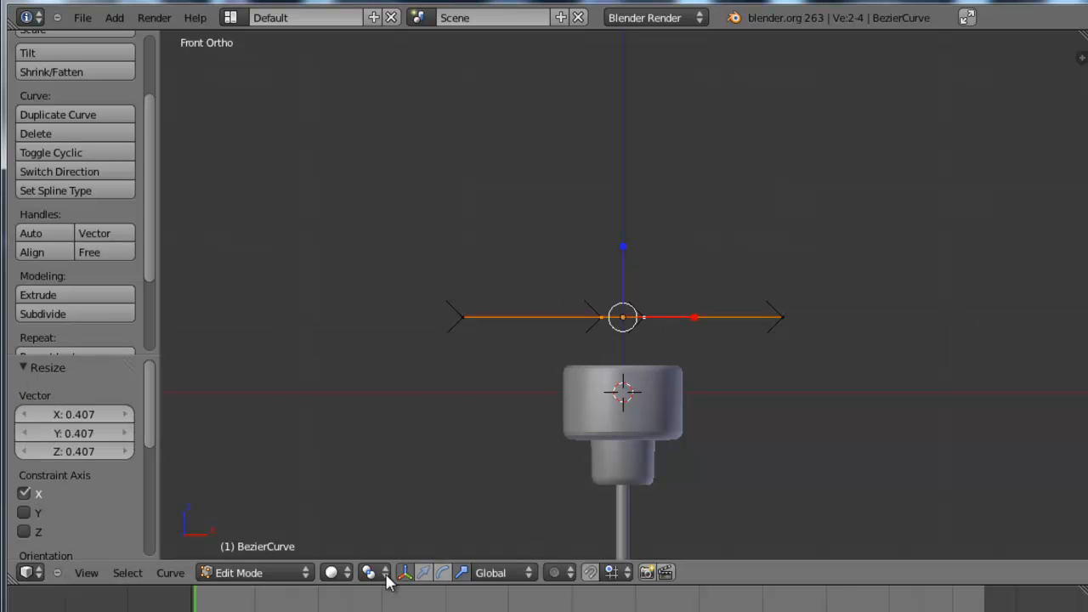
left_click(423, 573)
left_click_drag(618, 248, 627, 139)
Scale the two end points inward along X until they sit directly below the upper points
right_click(462, 319)
right_click(782, 318, "shift")
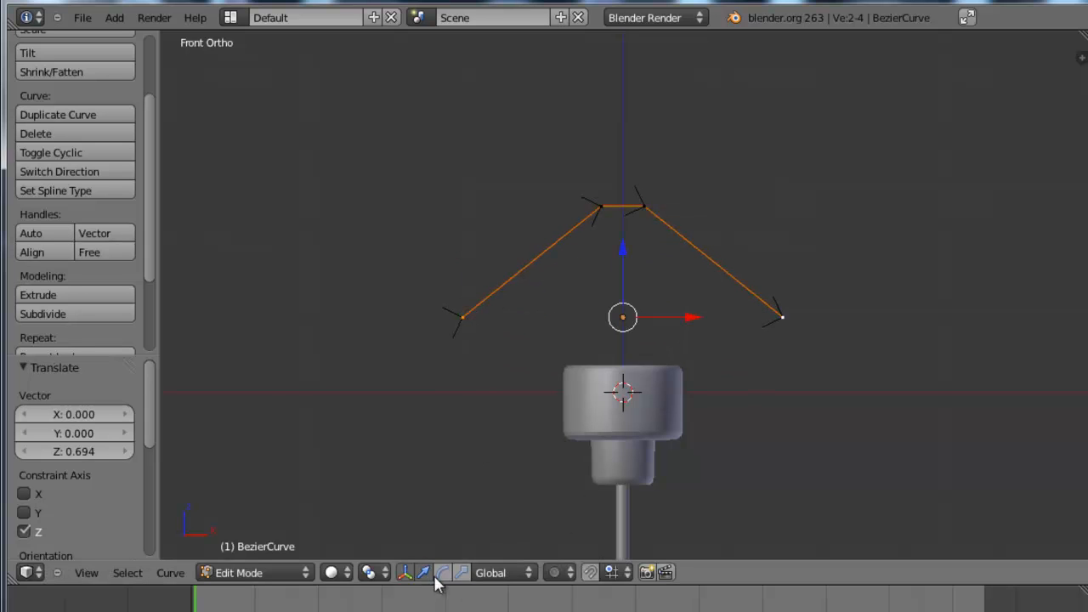
key("s")
key("x")
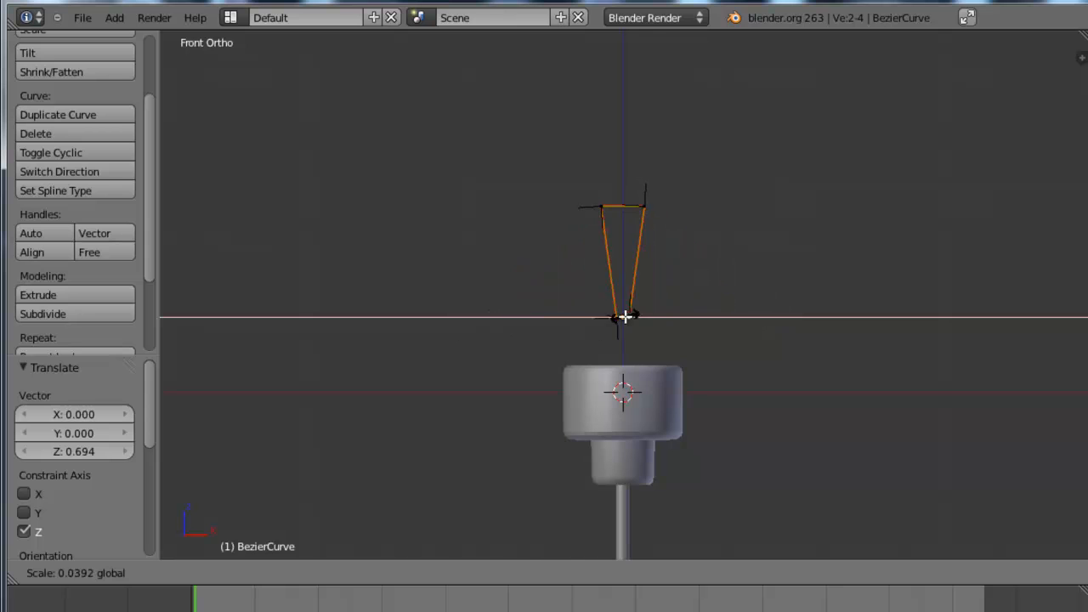
left_click(629, 323)
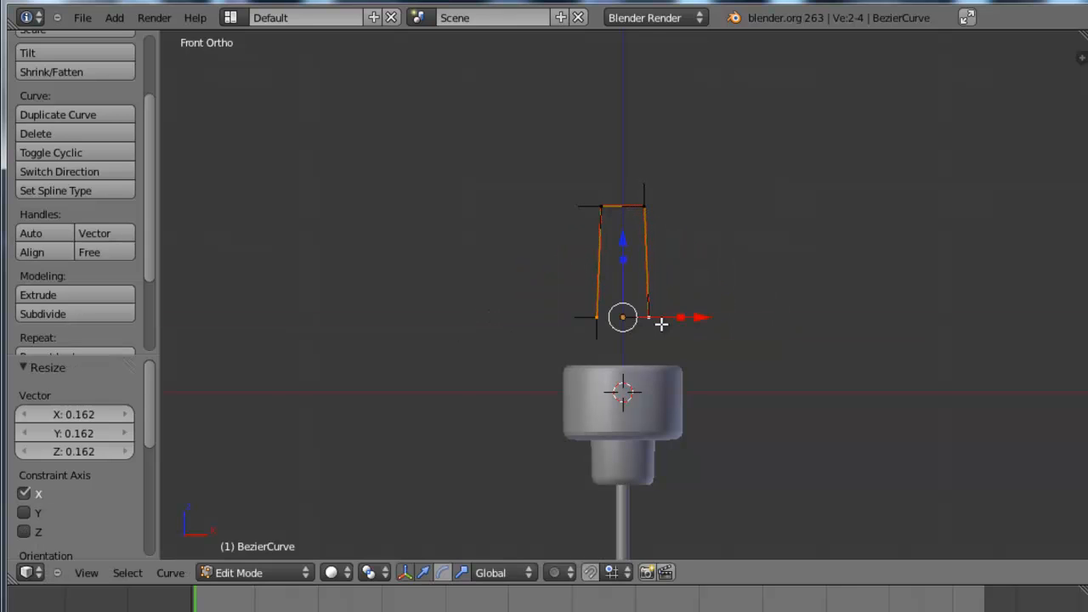
key("s")
key("x")
left_click(668, 318)
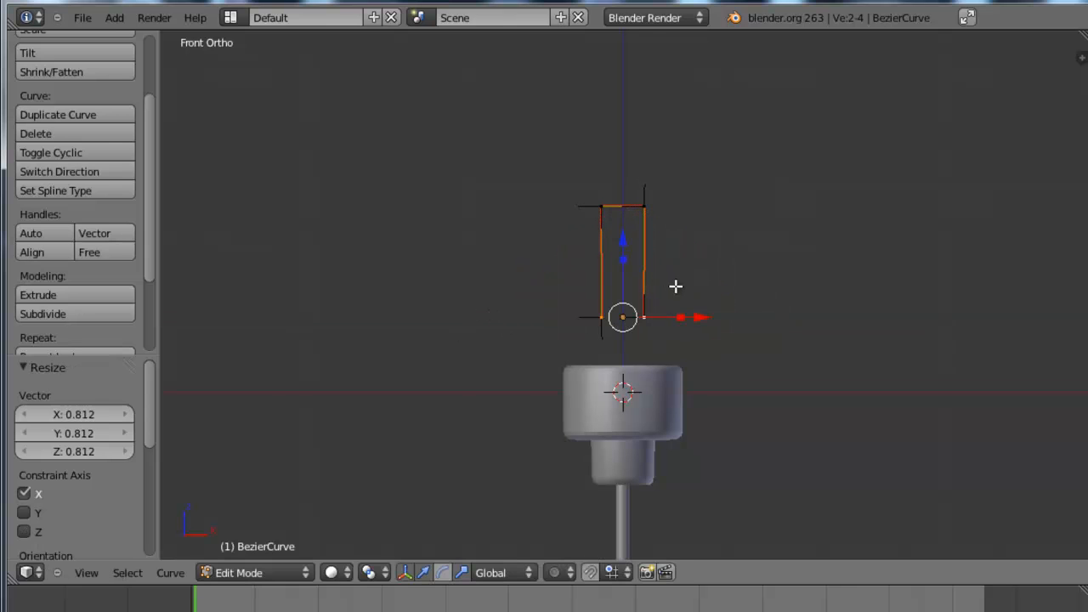
Scale the whole curve object by about 1.799 and lower it about 0.308 along Z onto the base
key("Tab")
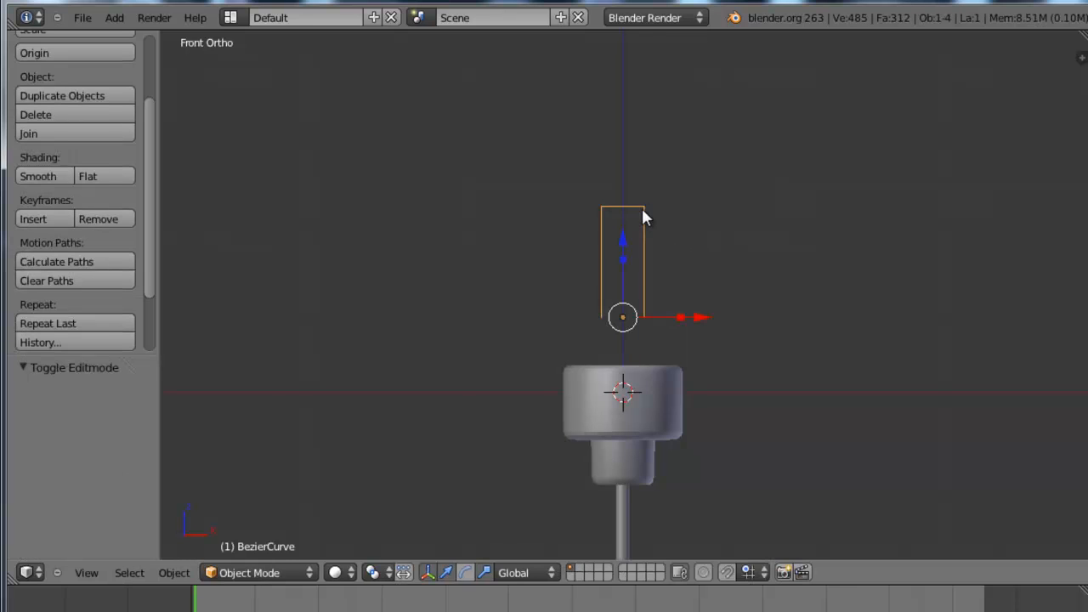
key("s")
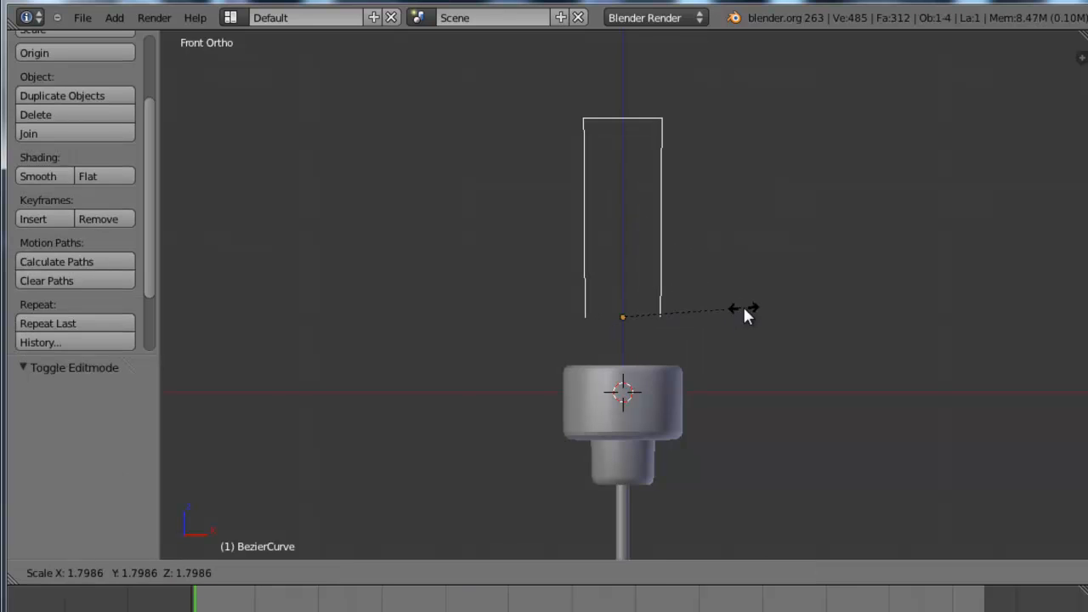
left_click(745, 308)
key("g")
key("z")
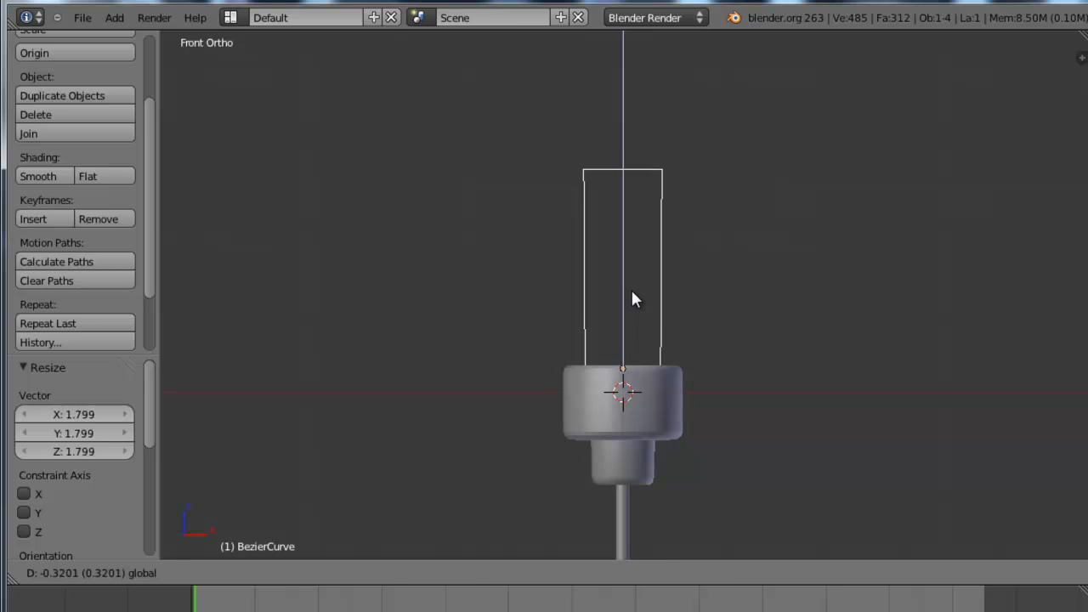
left_click(633, 296)
Set the curve's fill mode to Full in its shape settings
key("KP_7")
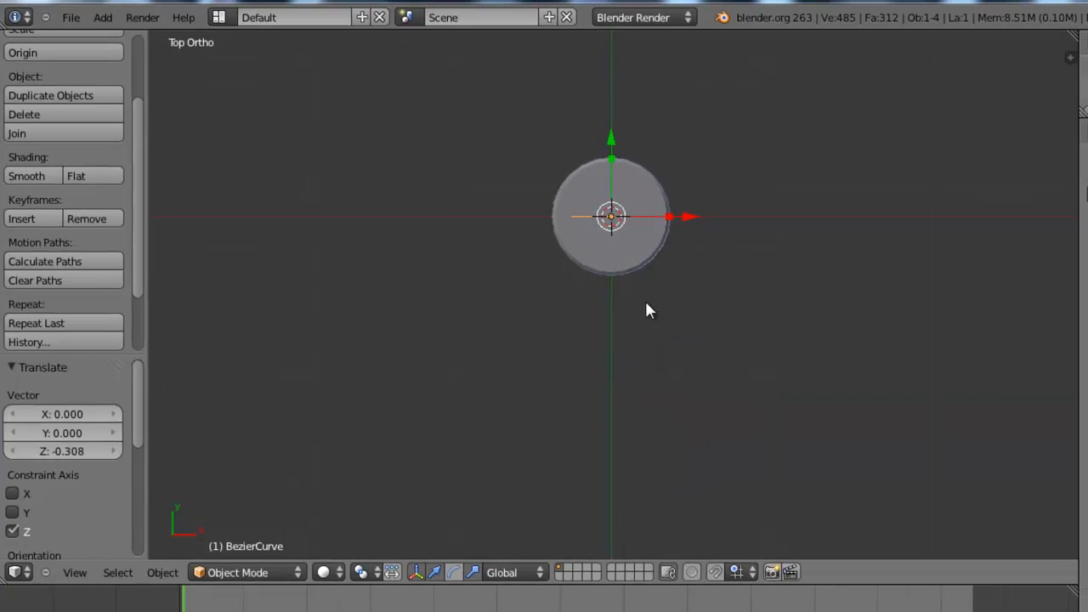
middle_click_drag(651, 306, 638, 248)
left_click(1058, 126)
left_click(1016, 292)
left_click(1012, 271)
Give the curve a bevel depth of 0.024 and a bevel resolution of 4
left_click_drag(1048, 475, 1049, 492)
left_click(1052, 477)
left_click(1051, 476)
left_click(1051, 477)
left_click(1051, 477)
left_click(1052, 476)
left_click(1051, 477)
left_click(1052, 477)
left_click(1051, 477)
Select all points of the curve and scale them along X to narrow the tube loop
key("Tab")
right_click(391, 141)
right_click(474, 153, "shift")
right_click(460, 244, "shift")
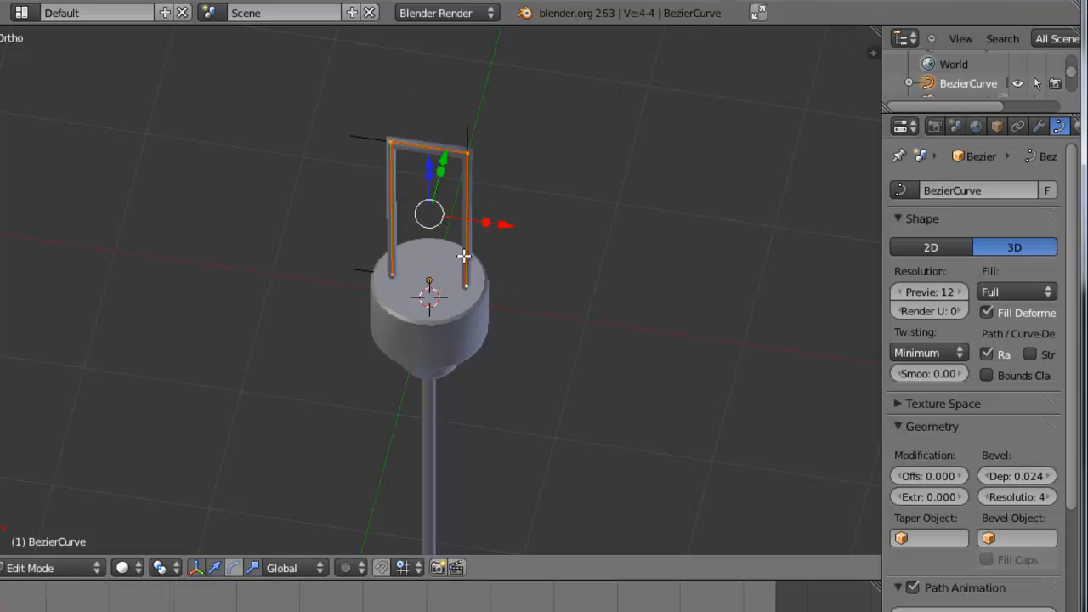
key("s")
key("x")
left_click(462, 223)
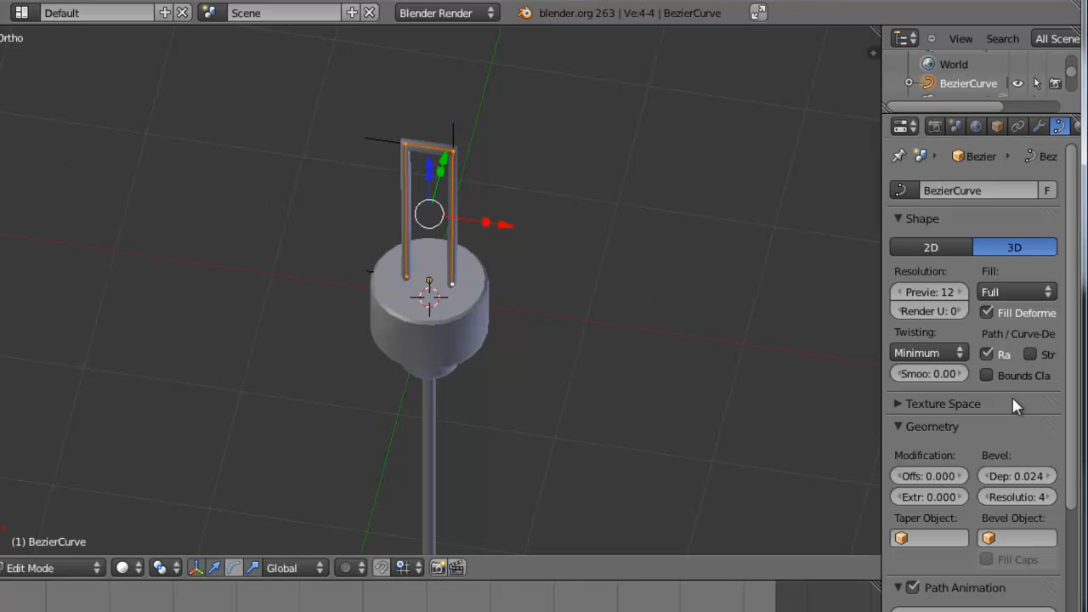
Thicken the curve to a bevel depth of 0.0856 and raise its bevel resolution to 7
left_click_drag(1016, 481, 1035, 481)
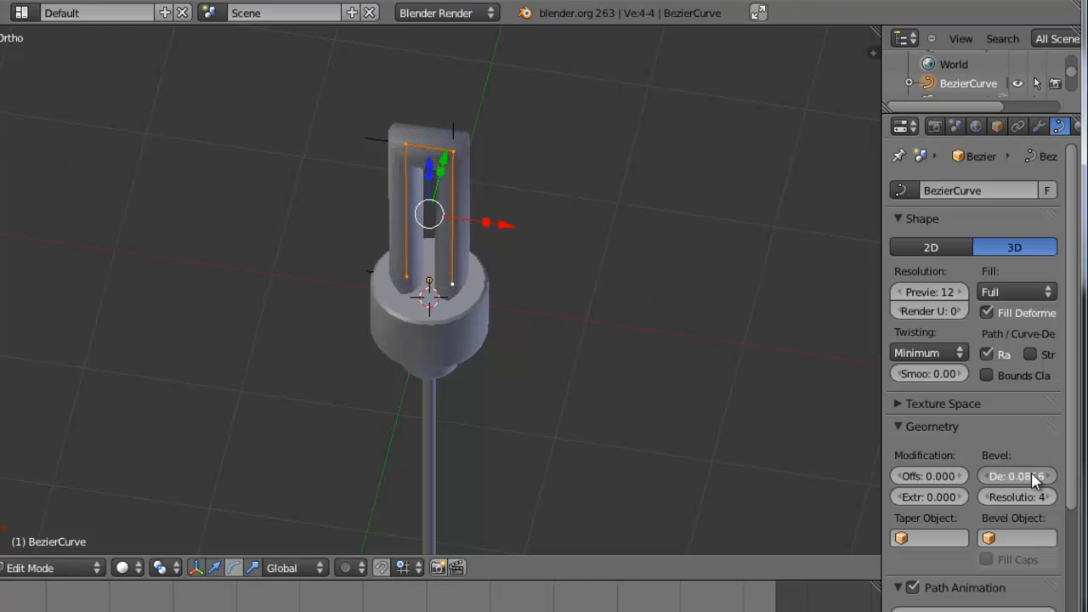
left_click(1053, 498)
left_click(1053, 498)
left_click(1053, 498)
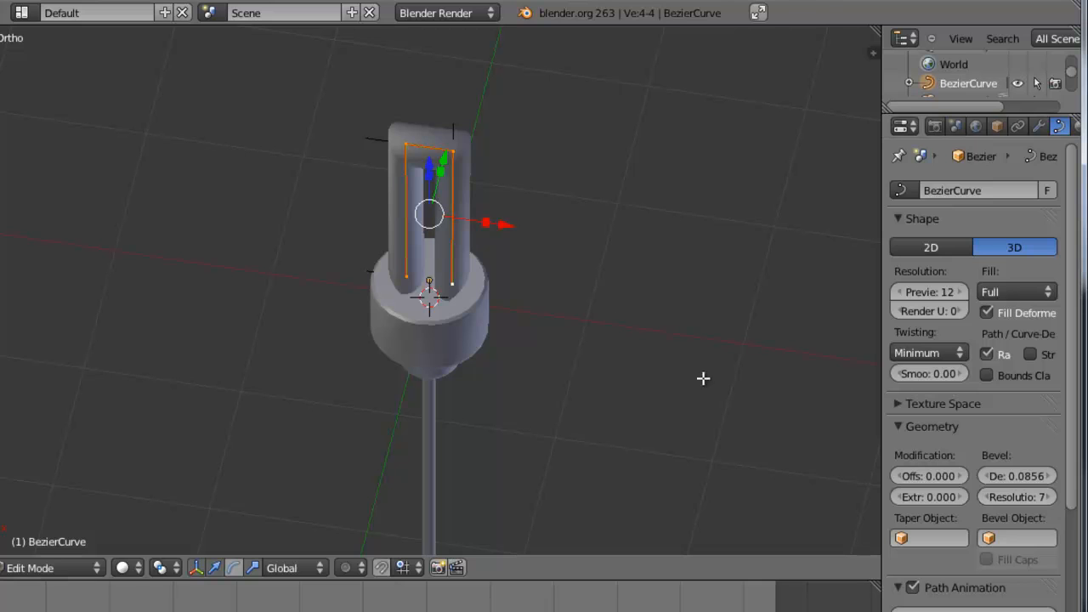
Reduce the curve's bevel depth to 0.0524, checking the tube from the top view
left_click_drag(1010, 481, 1000, 481)
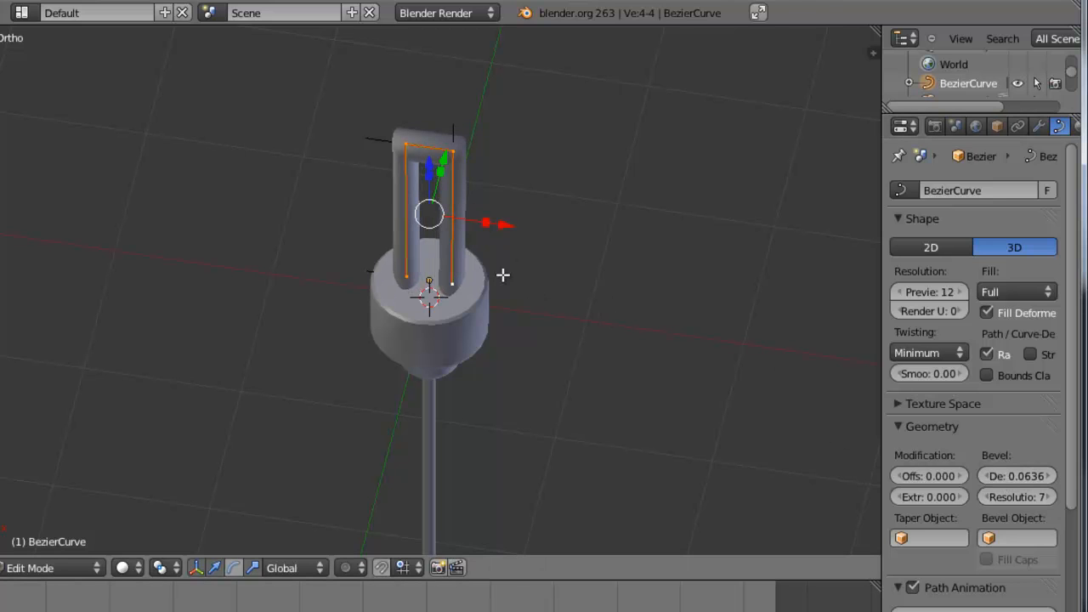
key("KP_7")
left_click_drag(1019, 480, 1010, 482)
scroll(475, 226, "up", 2)
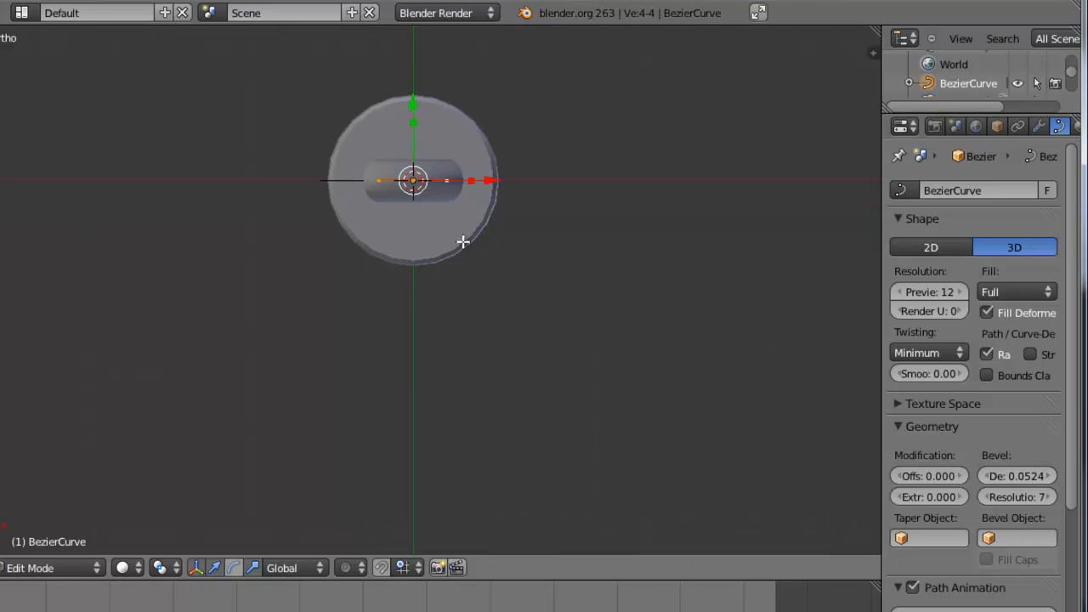
Narrow the tube loop further along X, lower it slightly along Z toward the socket, and leave edit mode
key("KP_1")
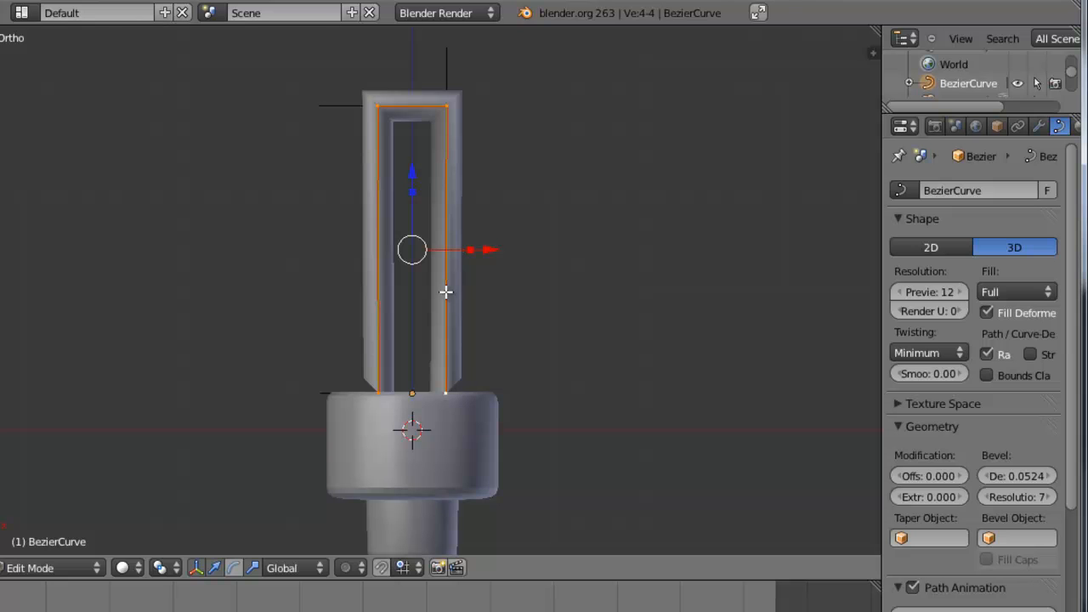
key("s")
key("x")
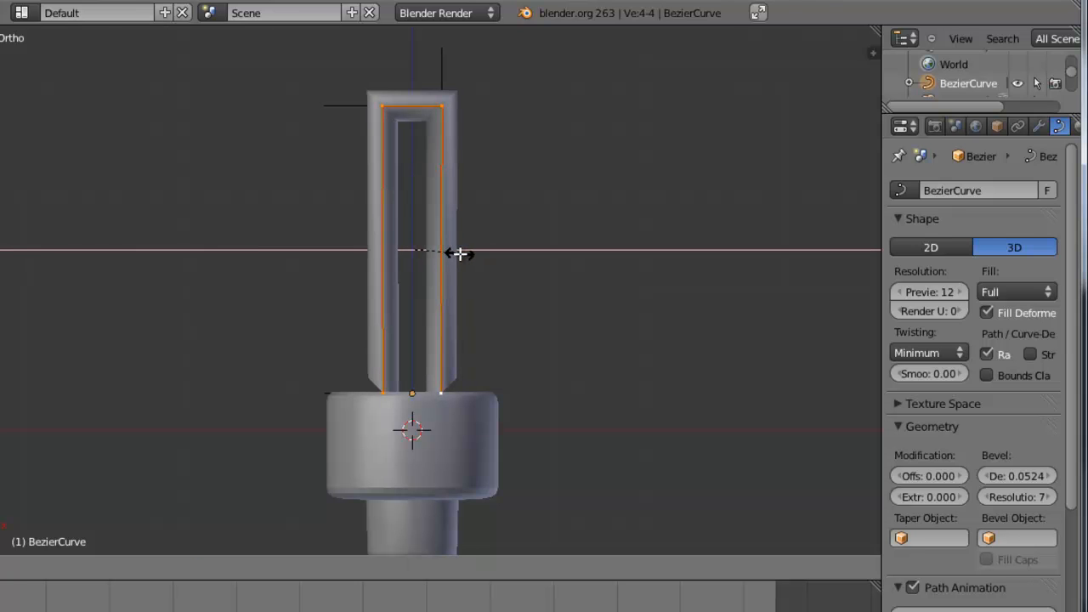
left_click(458, 253)
middle_click_drag(448, 232, 402, 173)
key("g")
key("z")
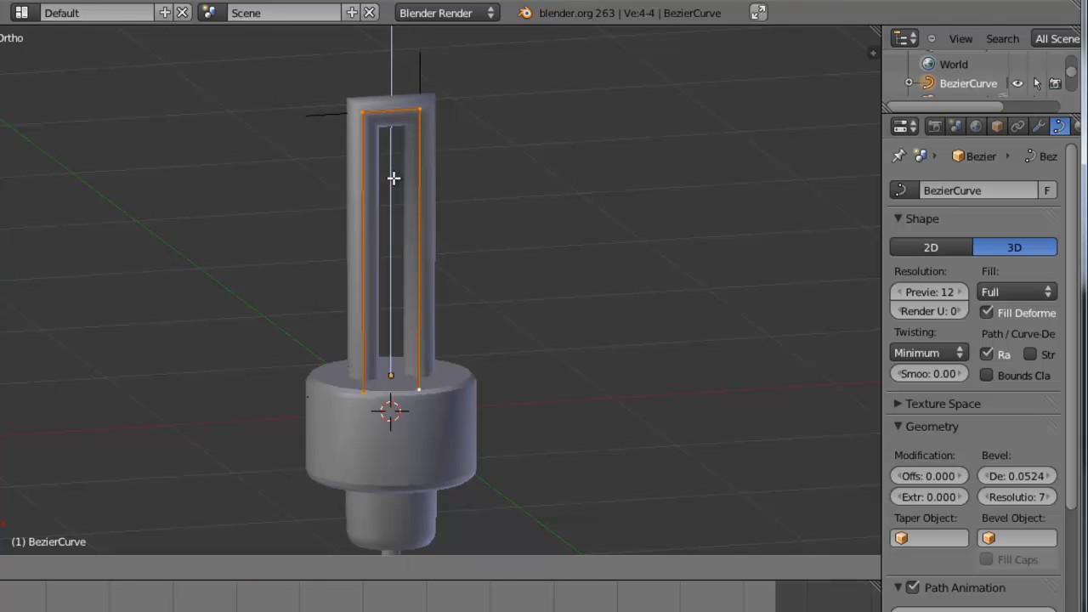
left_click(393, 178)
key("Tab")
Shift the tube along Y toward the socket's rim, then duplicate it and place a diagonally rotated copy across the socket's centre
key("KP_7")
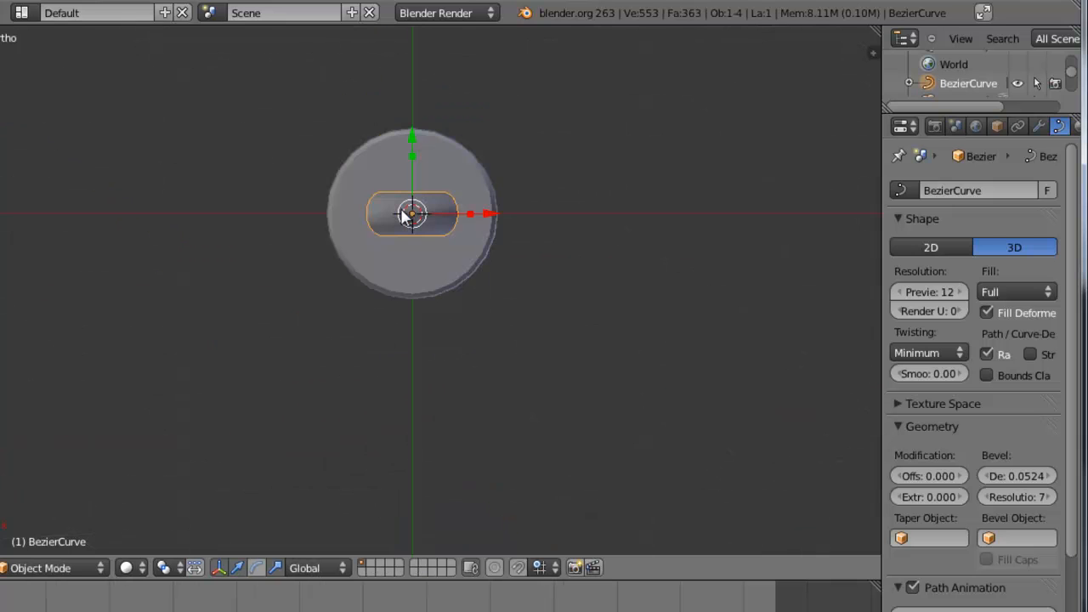
left_click_drag(408, 150, 408, 91)
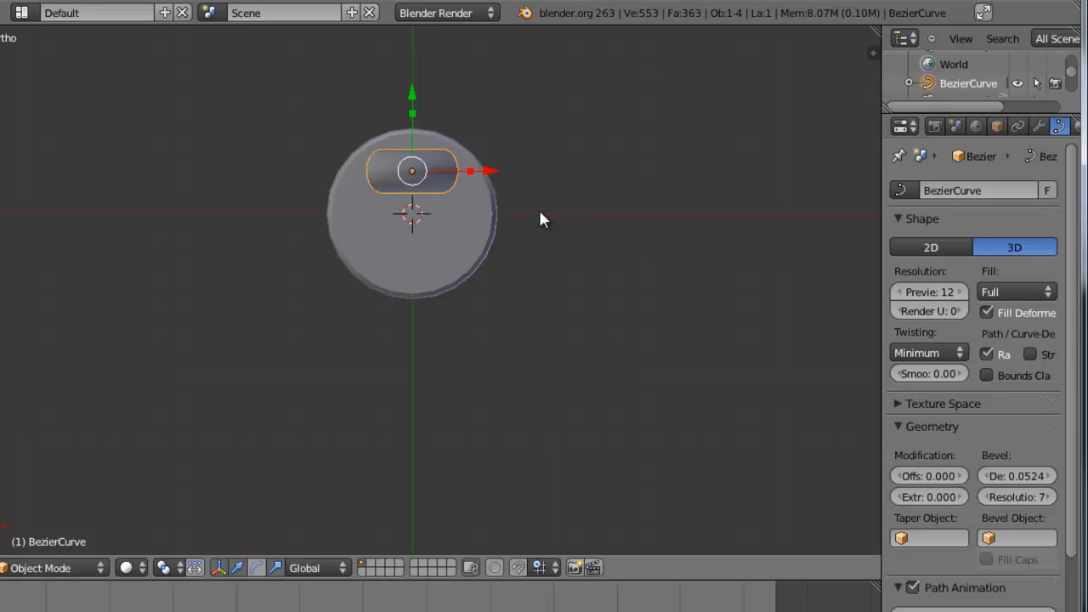
key("shift+d")
right_click(599, 223)
left_click_drag(404, 100, 424, 153)
key("r")
left_click(572, 183)
key("g")
key("x")
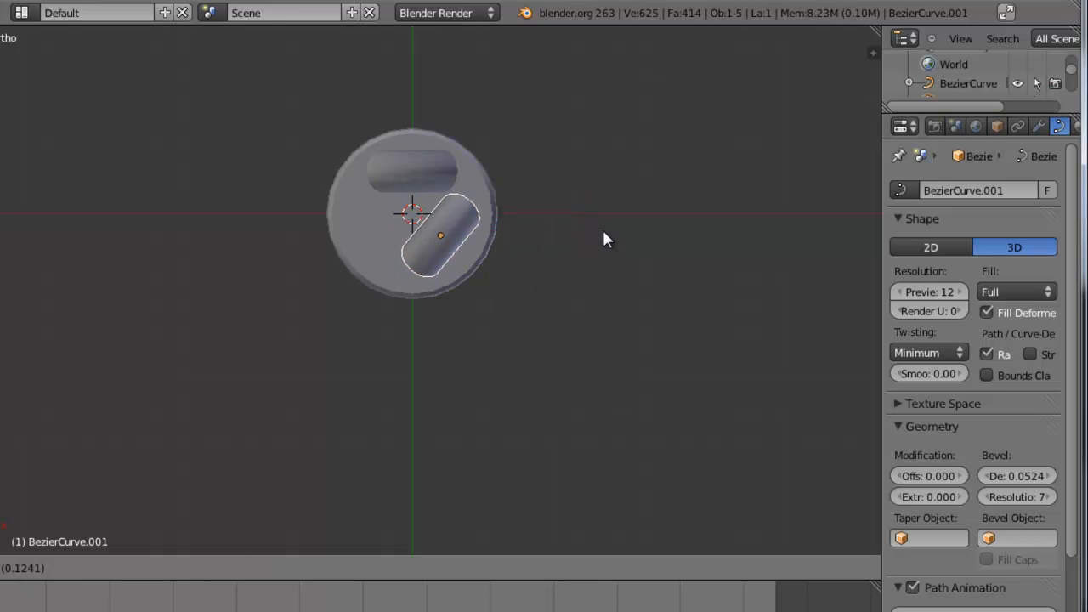
left_click(603, 238)
Duplicate the diagonal tube and rotate and move the copy to the socket's free side, forming a triangle of three tubes
key("shift+d")
right_click(569, 243)
key("r")
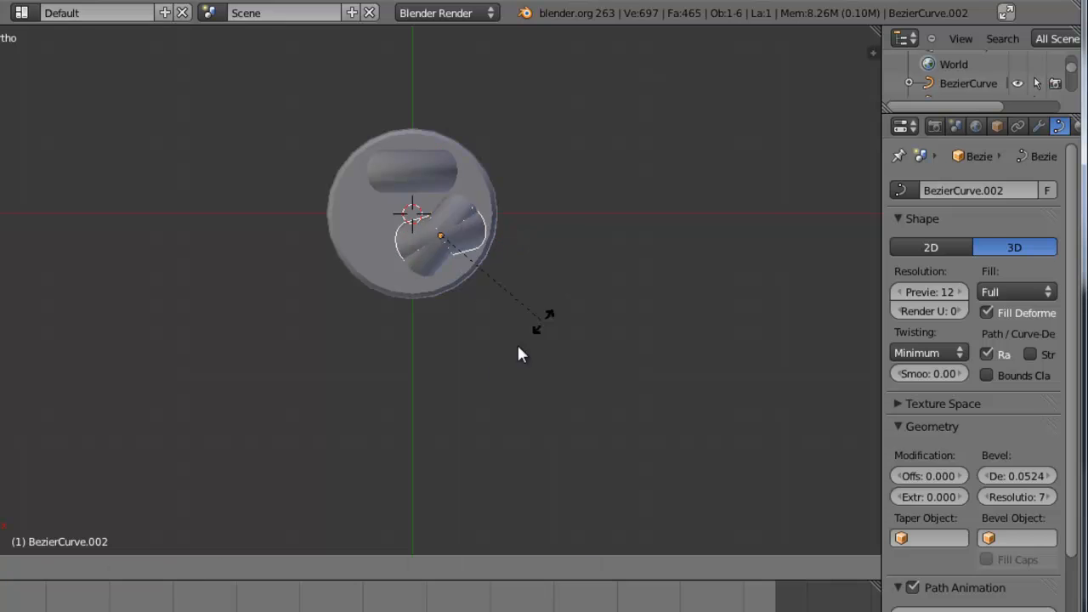
left_click(418, 390)
key("g")
key("x")
left_click(420, 389)
key("r")
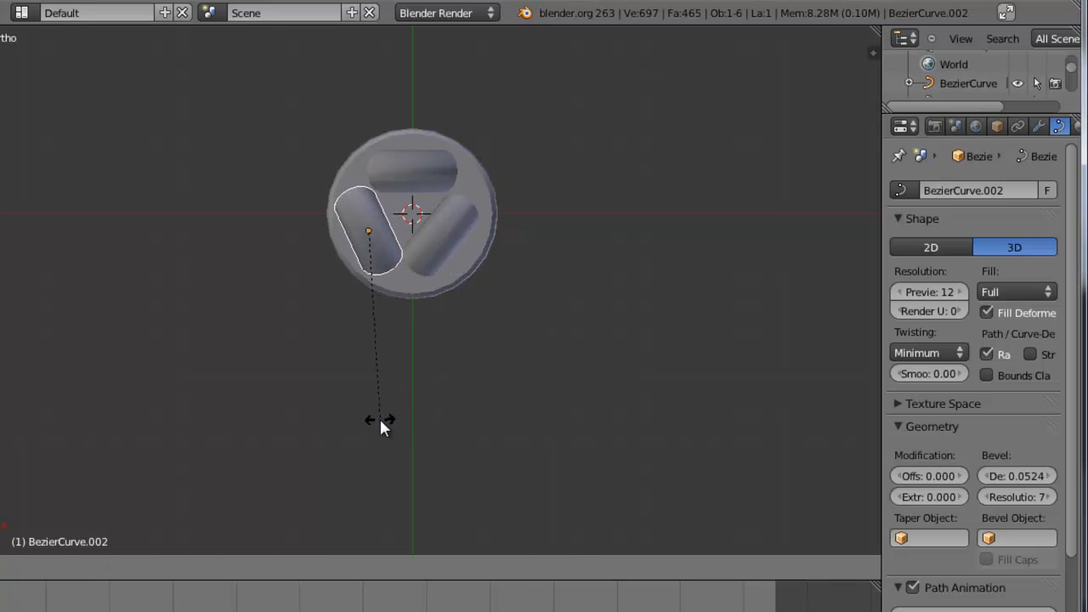
left_click(380, 422)
Fine-tune the rotation and position of the two duplicated tubes so they sit evenly around the socket's centre
right_click(465, 249)
key("r")
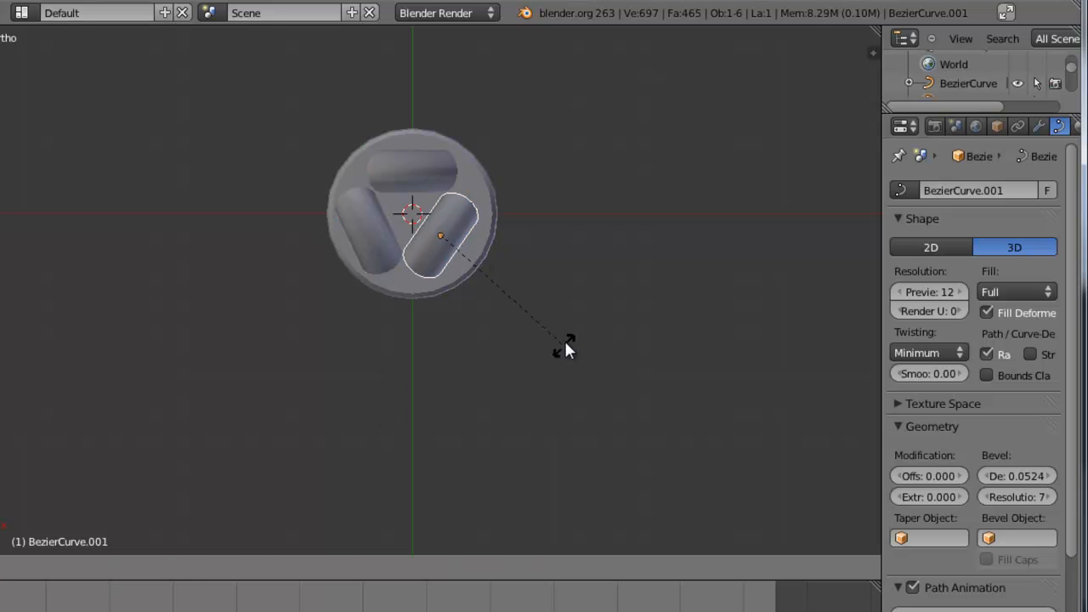
left_click(565, 338)
key("g")
left_click(567, 337)
right_click(379, 246)
key("g")
left_click(383, 249)
Raise the bevel resolution to 9 on the second copied tube and on the original tube
middle_click_drag(438, 360, 454, 312)
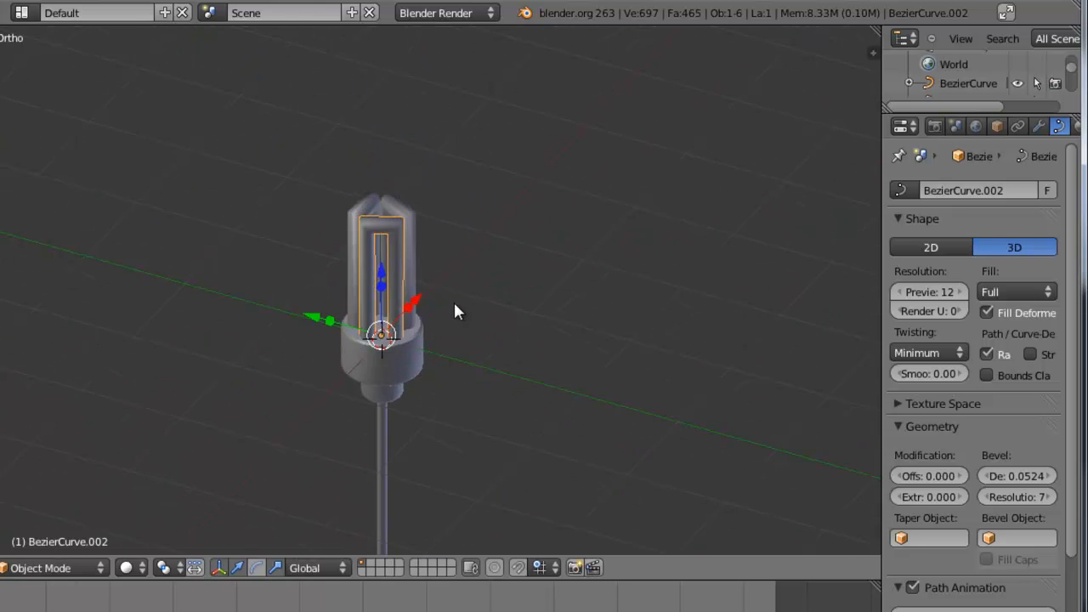
scroll(446, 289, "up", 4)
scroll(376, 267, "down", 3)
middle_click_drag(376, 267, 583, 311)
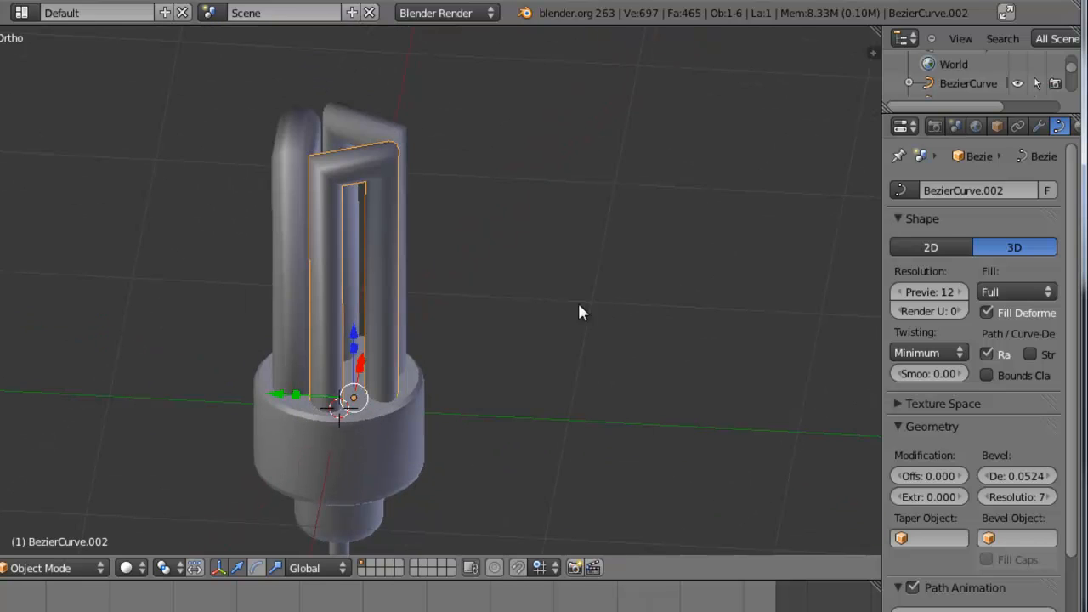
left_click(1049, 497)
left_click(1049, 497)
right_click(277, 152)
left_click(1052, 500)
left_click(1052, 499)
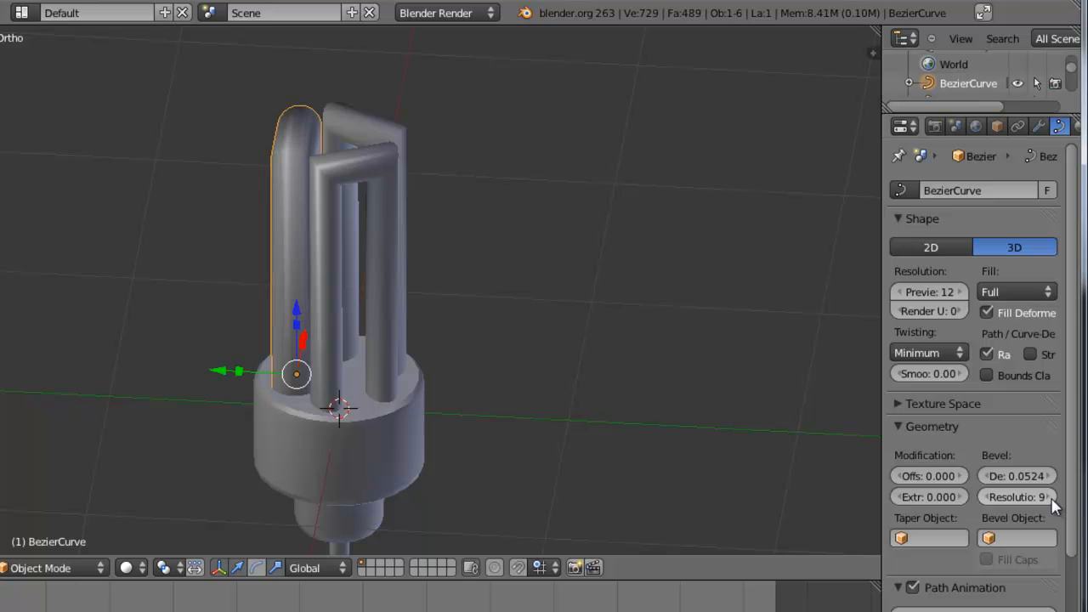
Select the three tubes with the socket as the active object and parent them to it
middle_click_drag(534, 339, 405, 267)
right_click(394, 225, "shift")
right_click(372, 280, "shift")
right_click(382, 360, "shift")
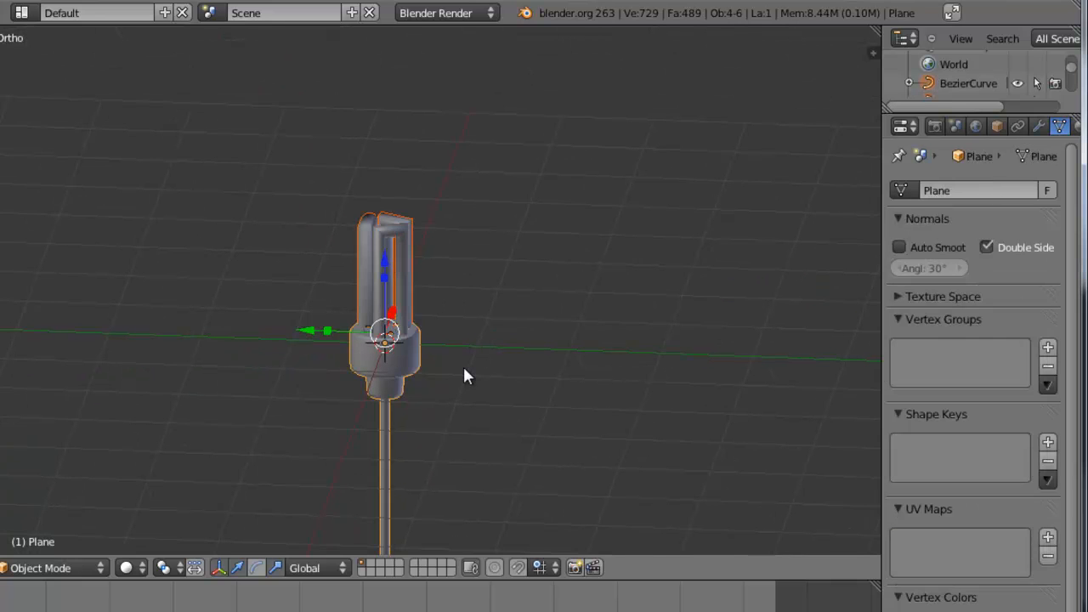
key("ctrl+p")
left_click(463, 368)
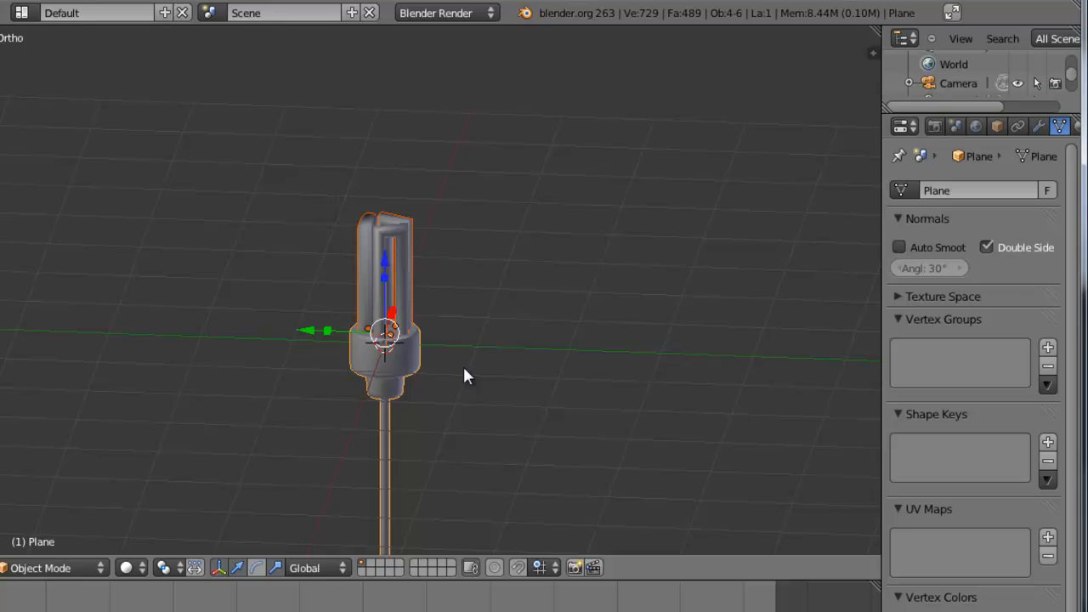
Rotate the socket upside down in the front view and raise the whole lamp along Z, then deselect everything
right_click(389, 378)
key("KP_1")
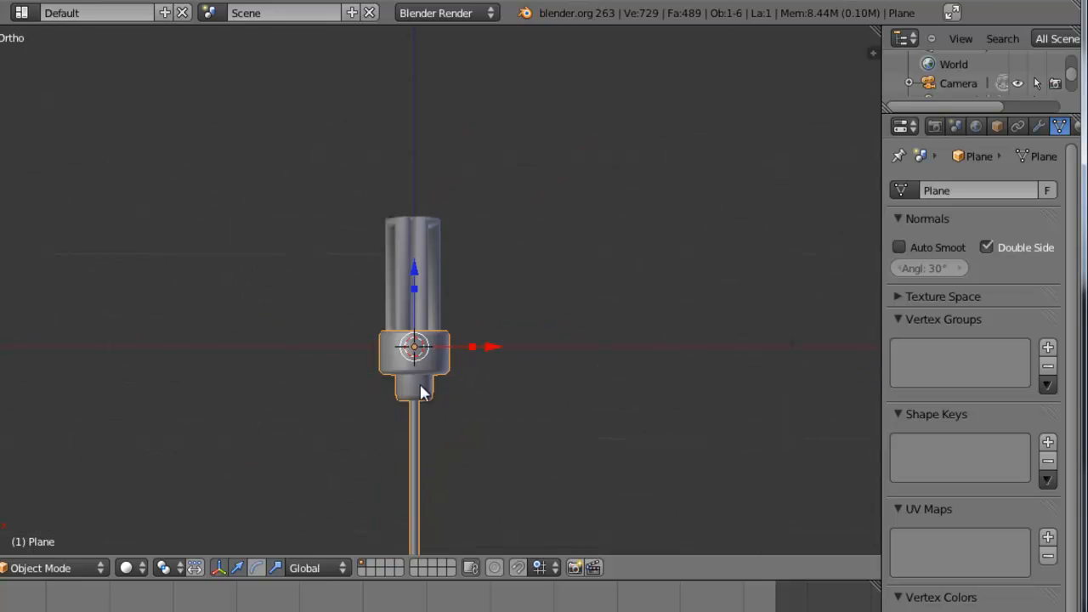
key("r")
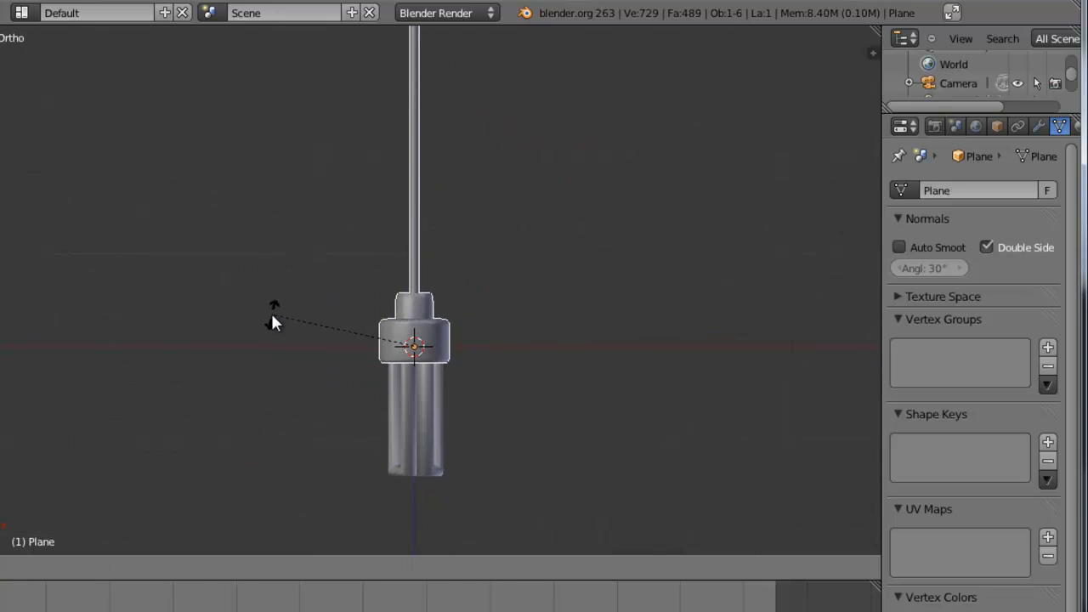
left_click(270, 312)
scroll(399, 274, "down", 2)
left_click_drag(413, 255, 429, 71)
key("a")
Fly the camera back through the camera view until the lamp's socket and tubes fit inside the frame
middle_click_drag(444, 158, 450, 238)
scroll(447, 235, "up", 3)
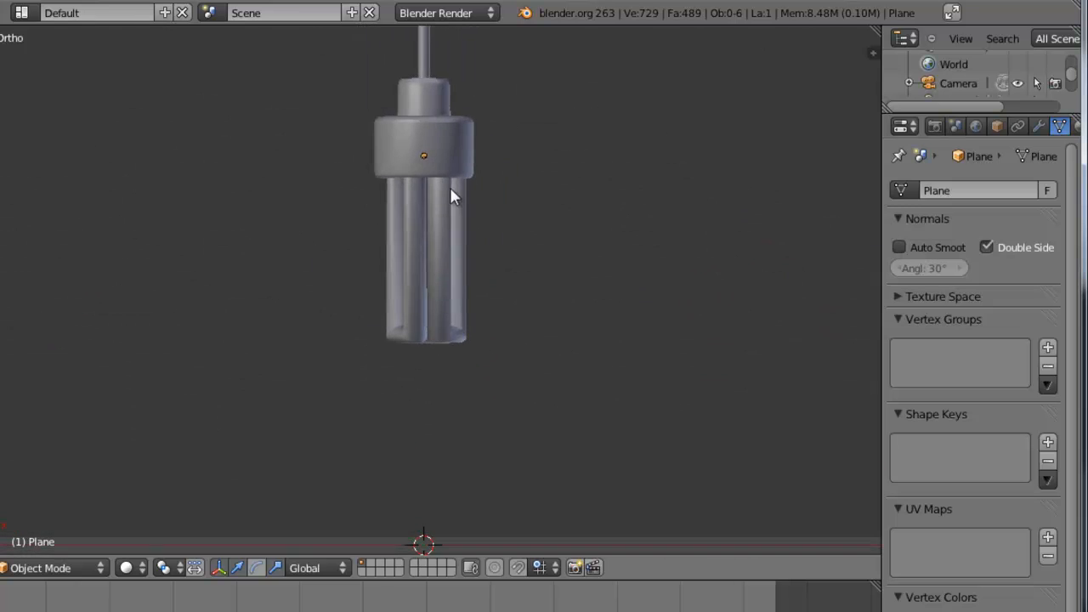
middle_click_drag(450, 188, 413, 266, "shift")
key("KP_0")
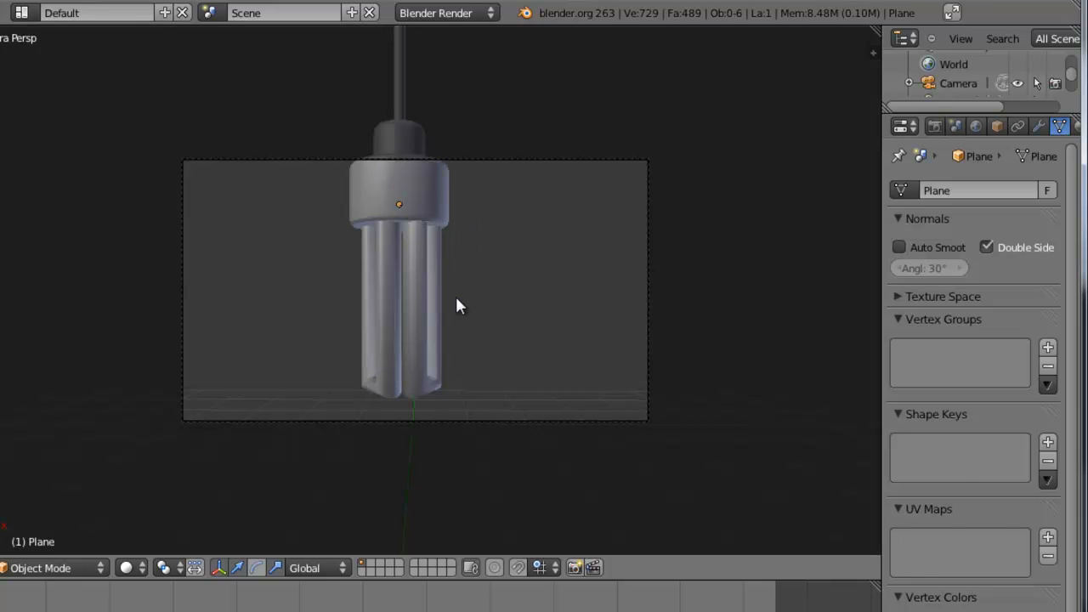
right_click(443, 161)
key("shift+f")
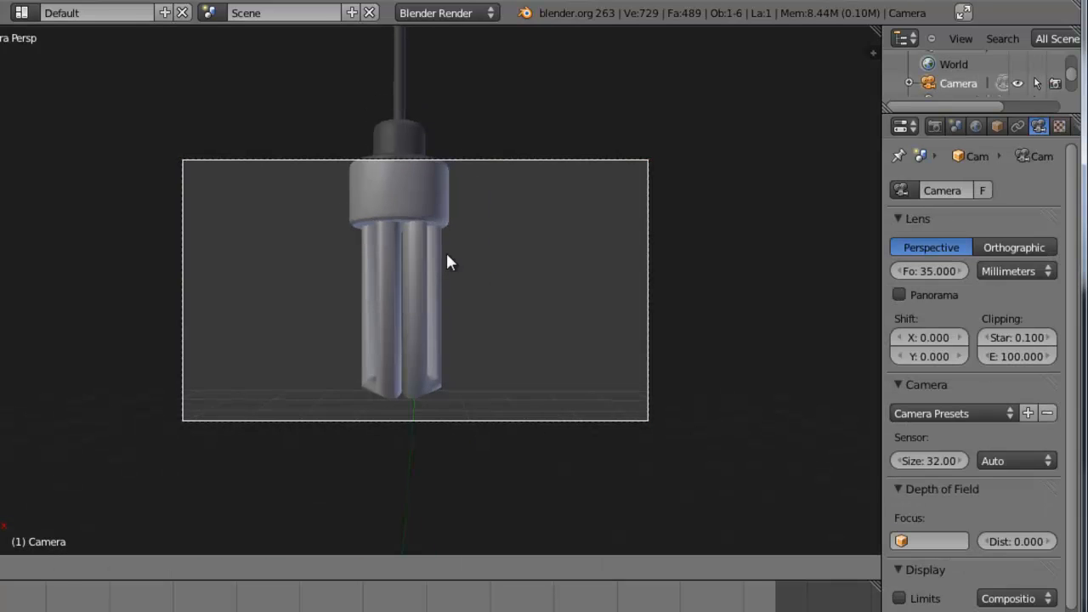
left_click(449, 333)
key("shift+f")
left_click(443, 351)
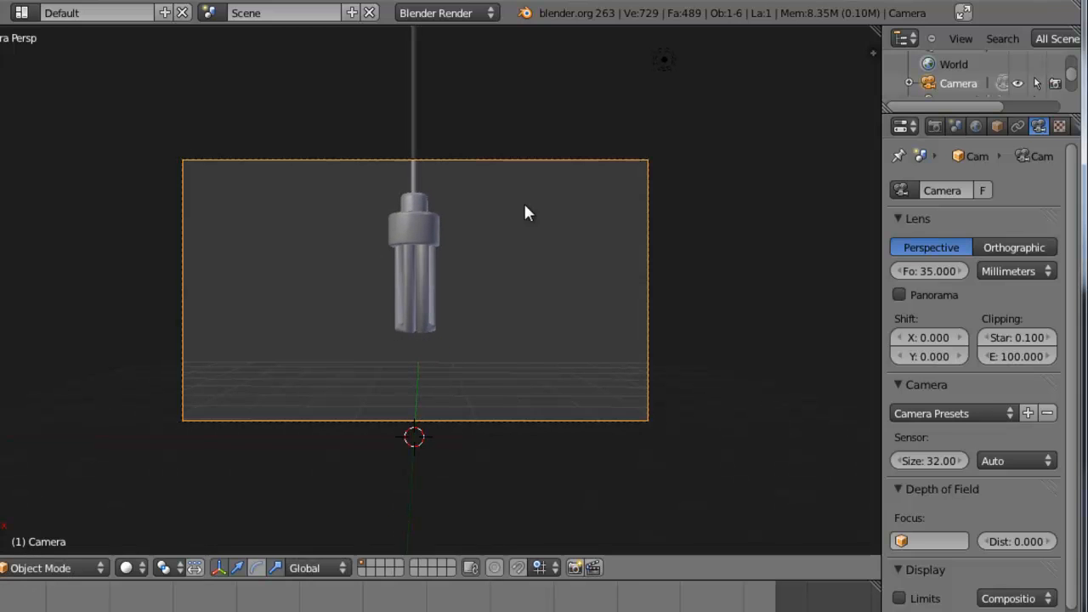
Select the scene's point light, lower it and shift it along the Y axis
right_click(664, 60)
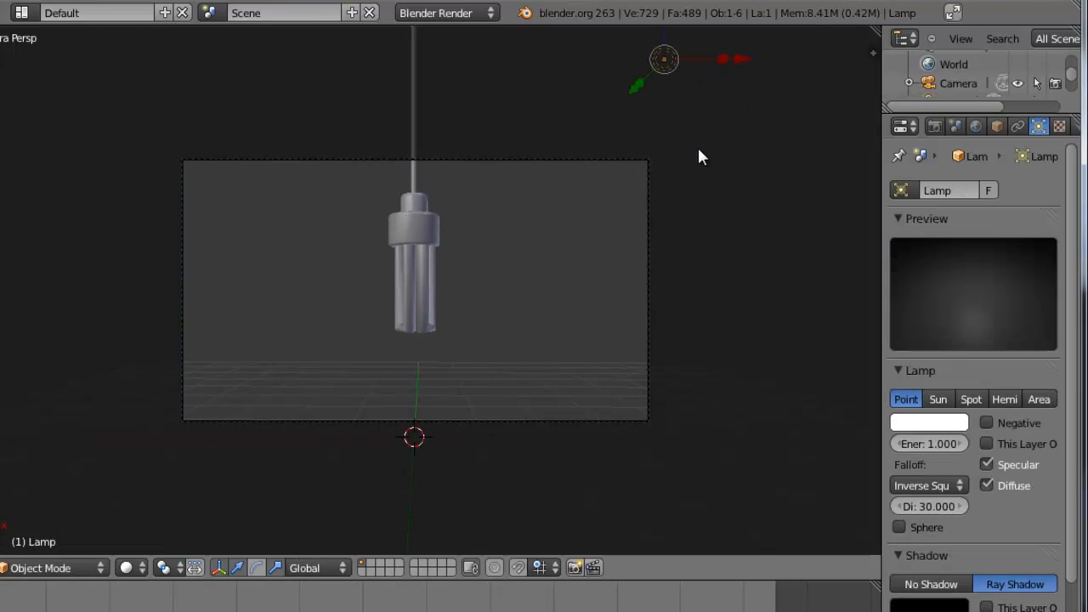
scroll(698, 155, "down", 3)
middle_click_drag(698, 155, 556, 314)
scroll(556, 315, "down", 5)
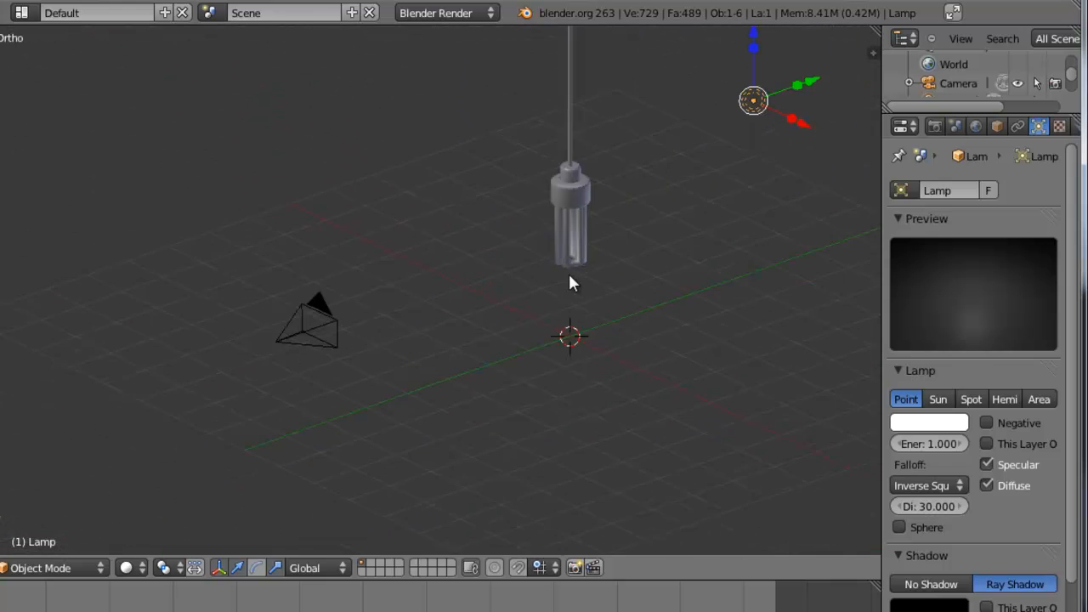
left_click_drag(609, 127, 689, 249)
key("g")
key("y")
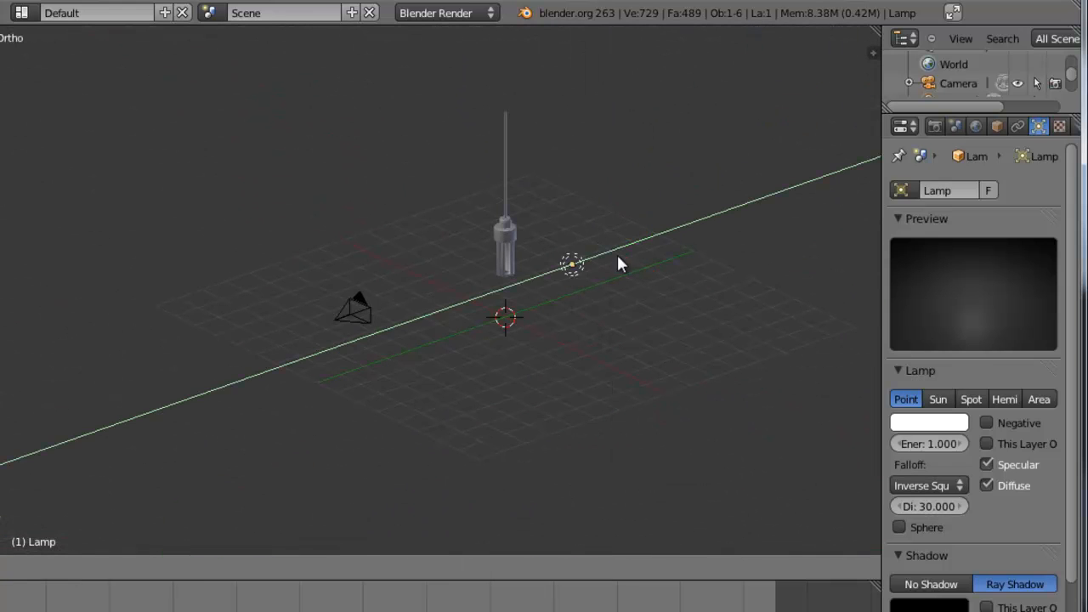
left_click(578, 291)
Delete the point light from the scene
scroll(576, 293, "up", 2)
middle_click_drag(549, 321, 655, 291)
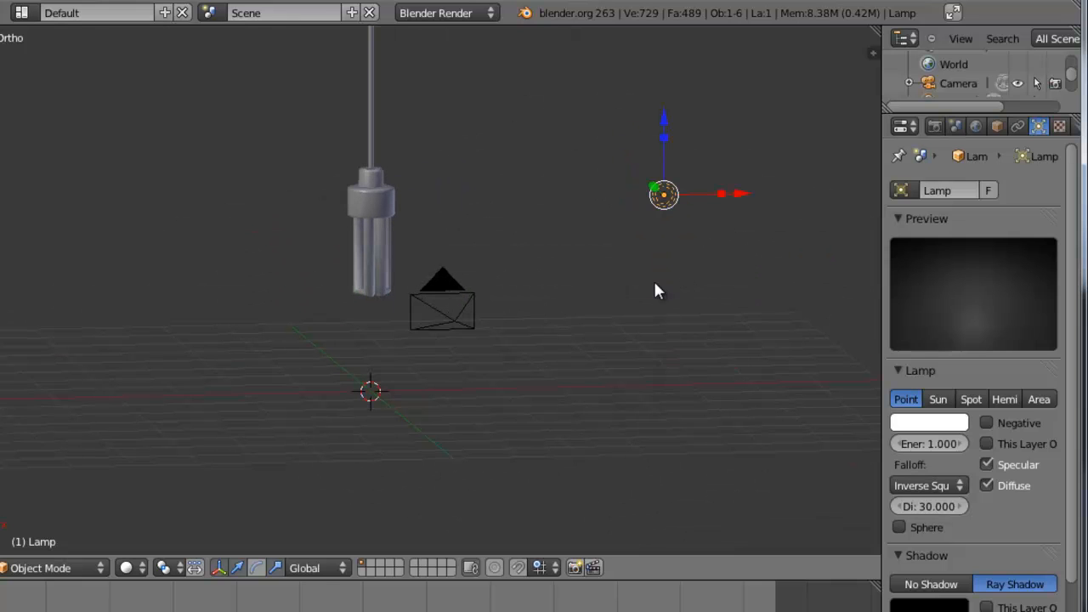
key("x")
left_click(594, 226)
scroll(403, 181, "up", 1)
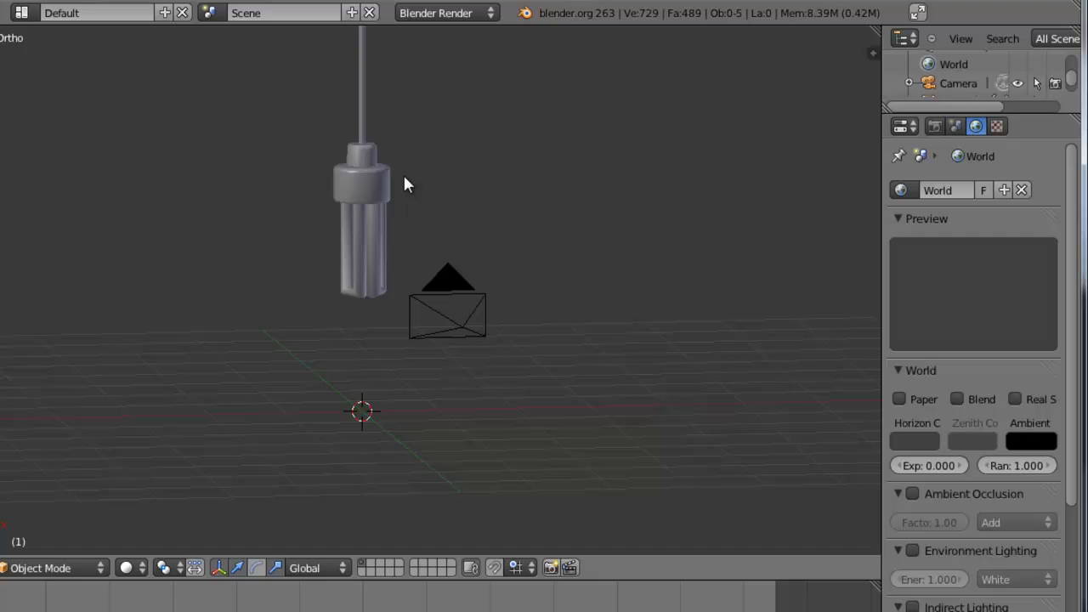
Enable ambient occlusion for the world and make a test render
left_click(913, 493)
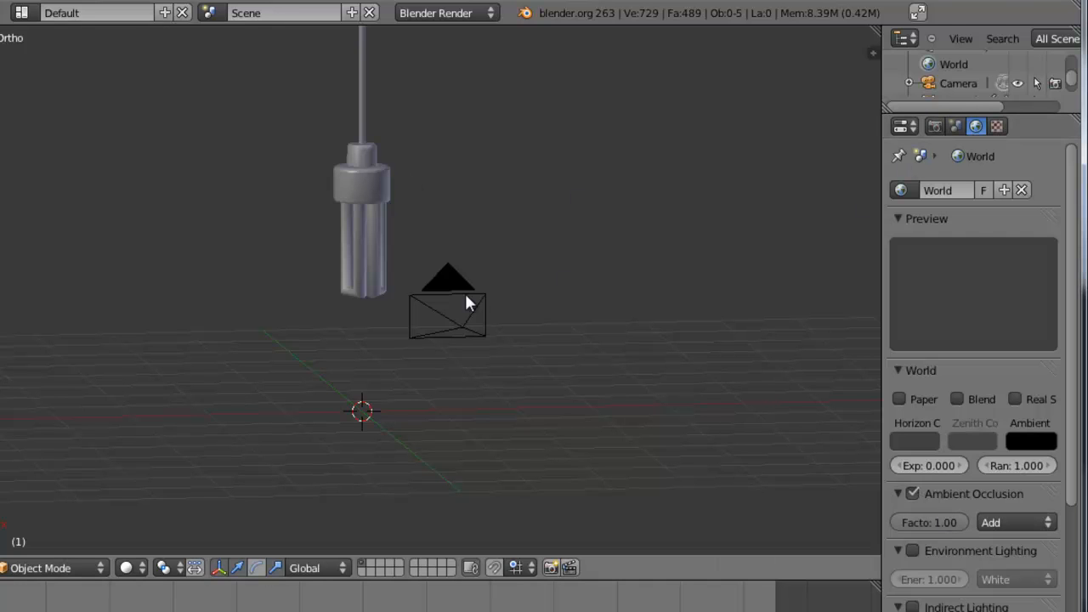
key("F12")
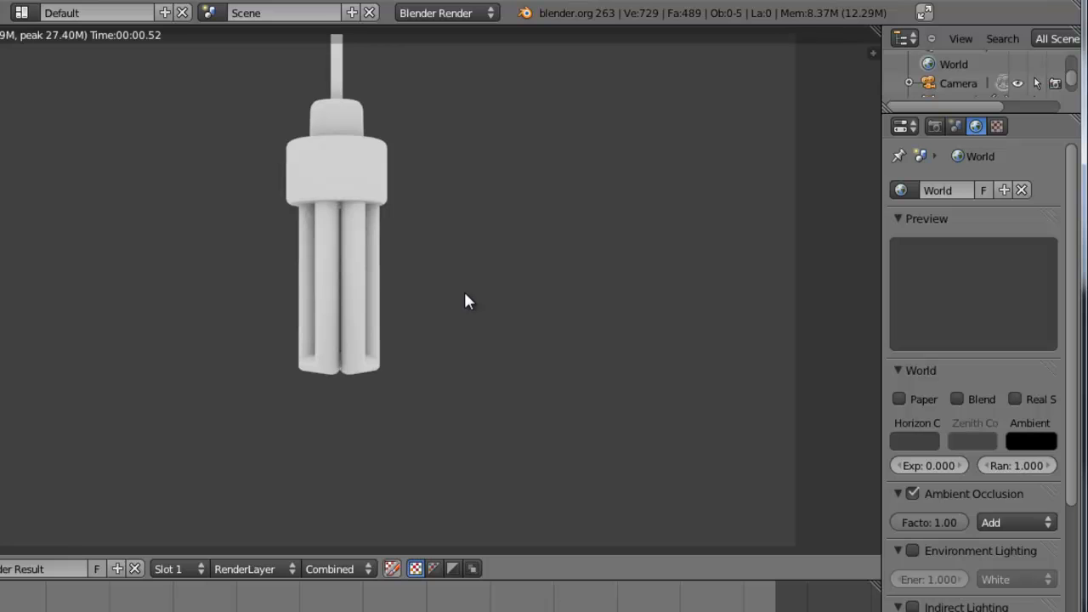
key("Escape")
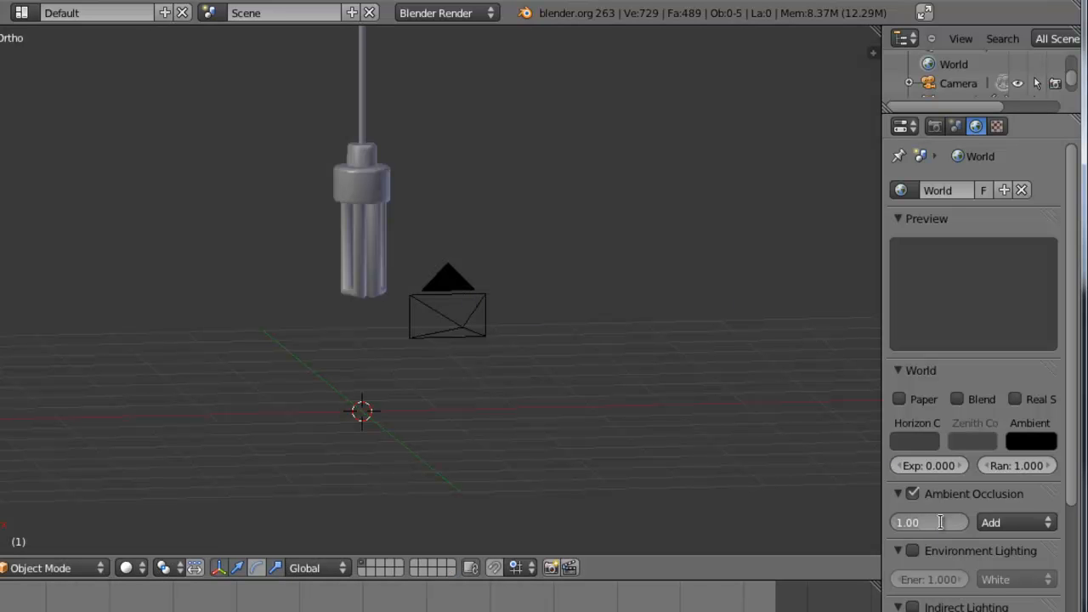
Set the ambient occlusion factor to 0.25 and make a test render
type("5")
key("Return")
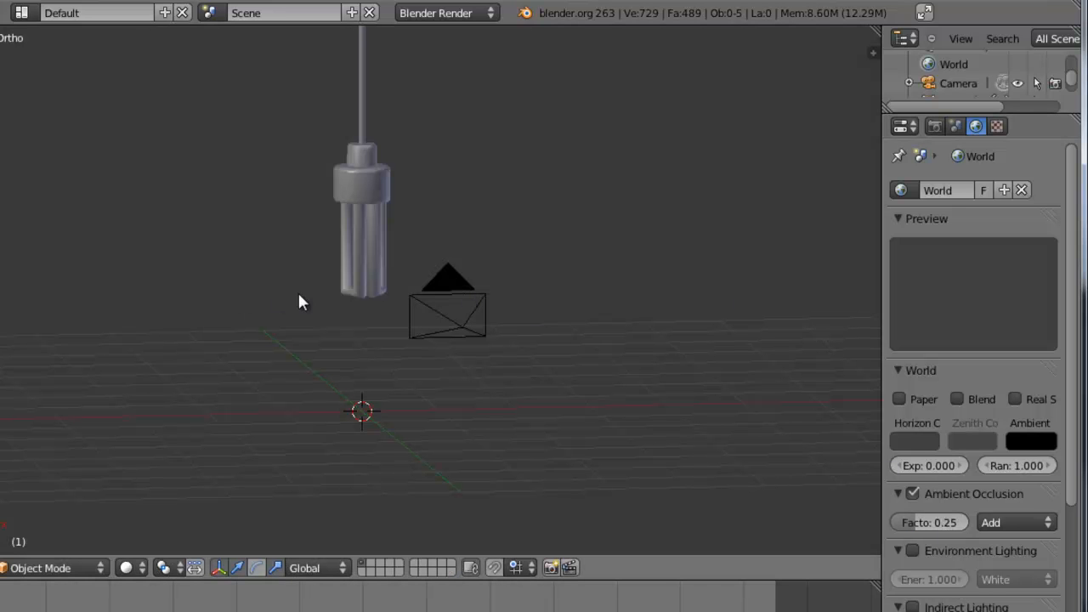
key("F12")
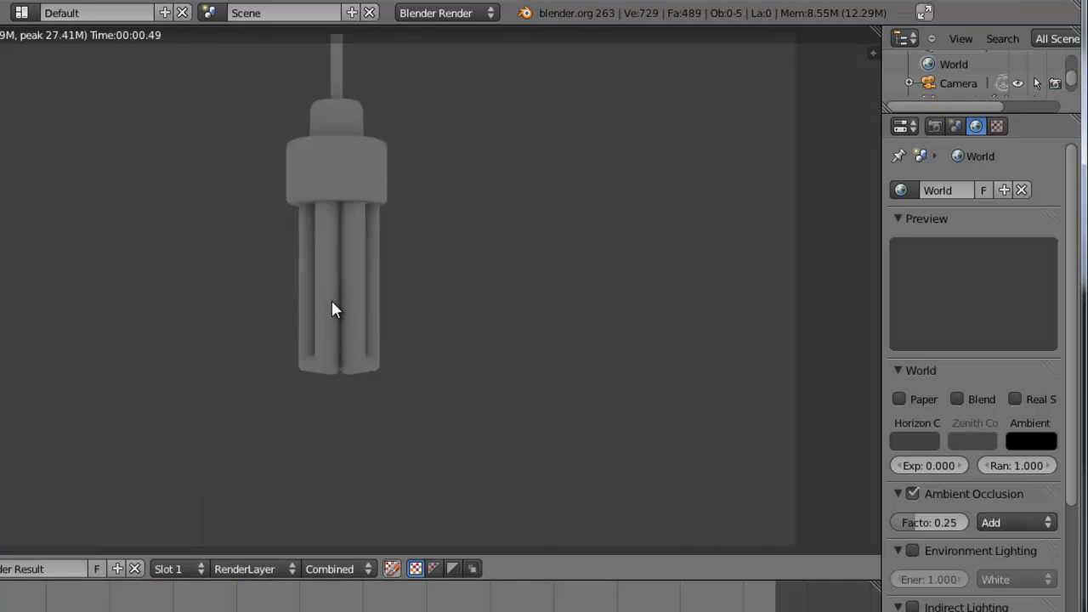
key("Escape")
Set the ambient occlusion factor to 0.5 and make a test render
left_click(936, 521)
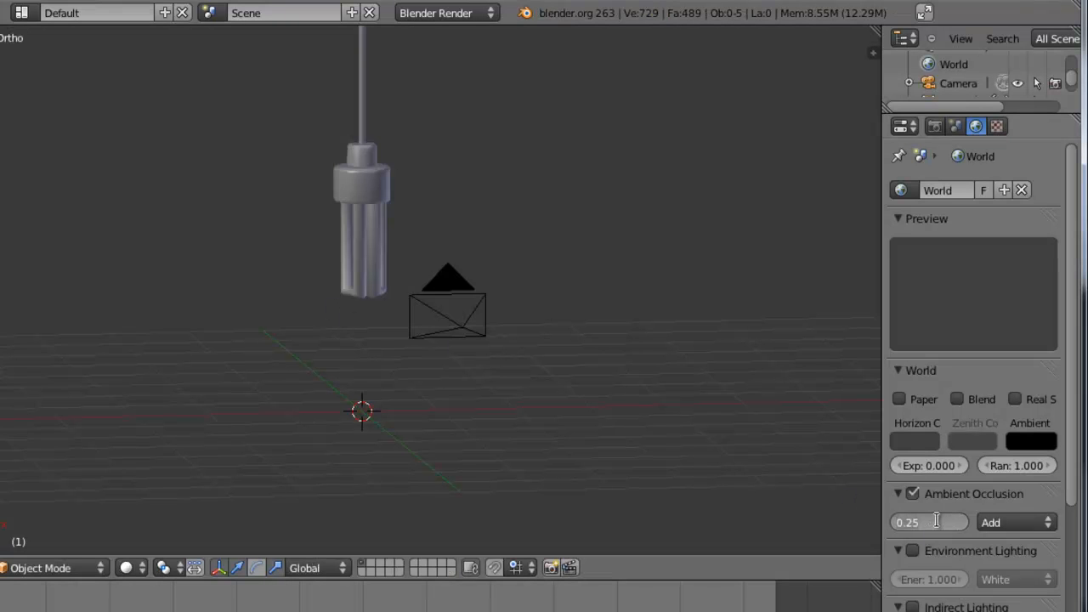
type("0.5")
key("Return")
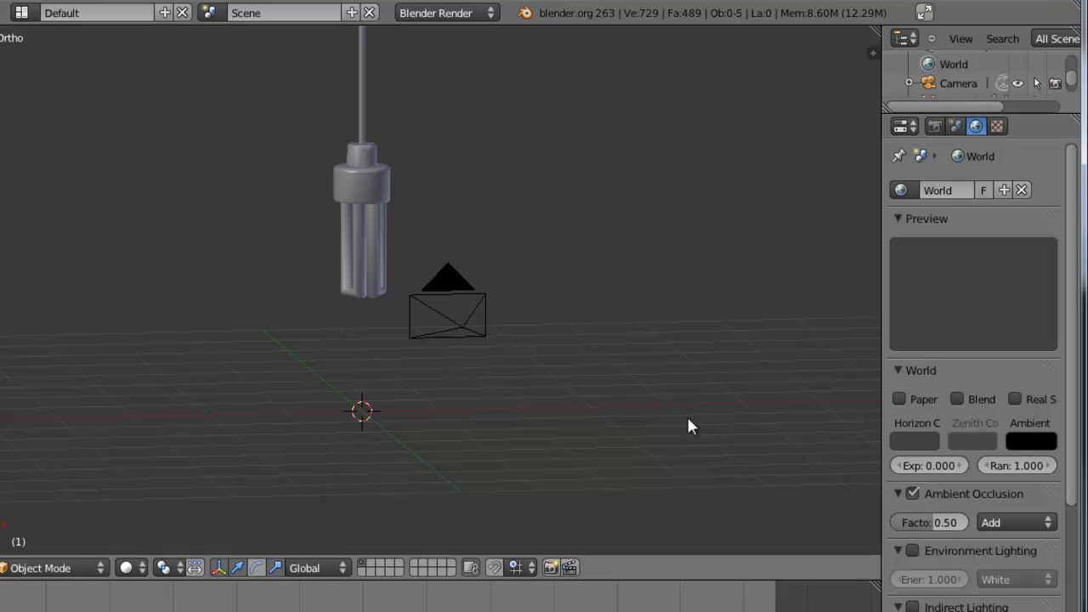
key("F12")
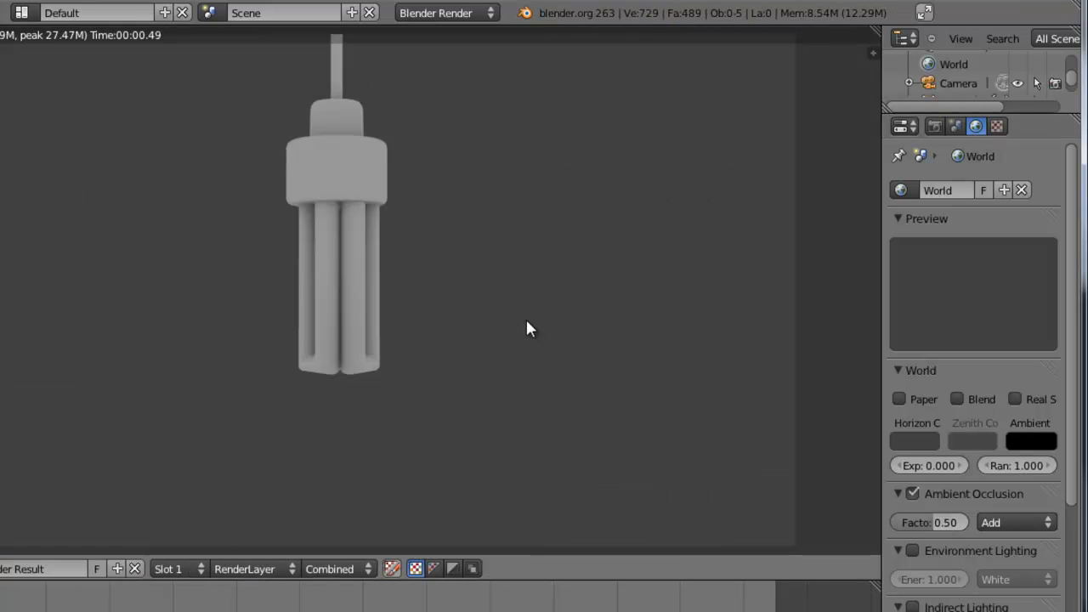
key("Escape")
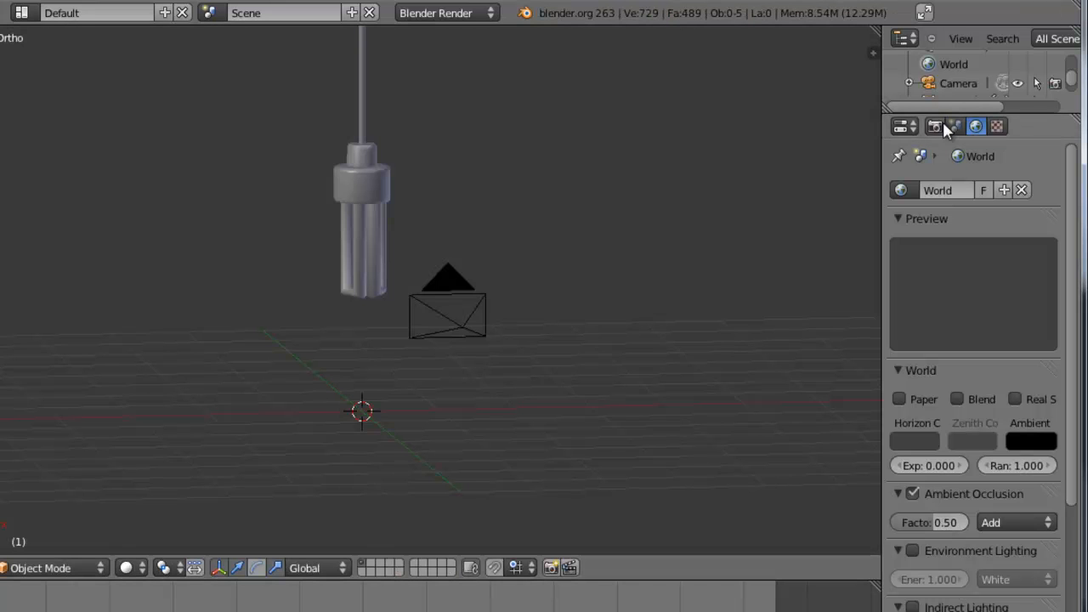
Set the world's horizon color to black and make a test render
left_click(924, 440)
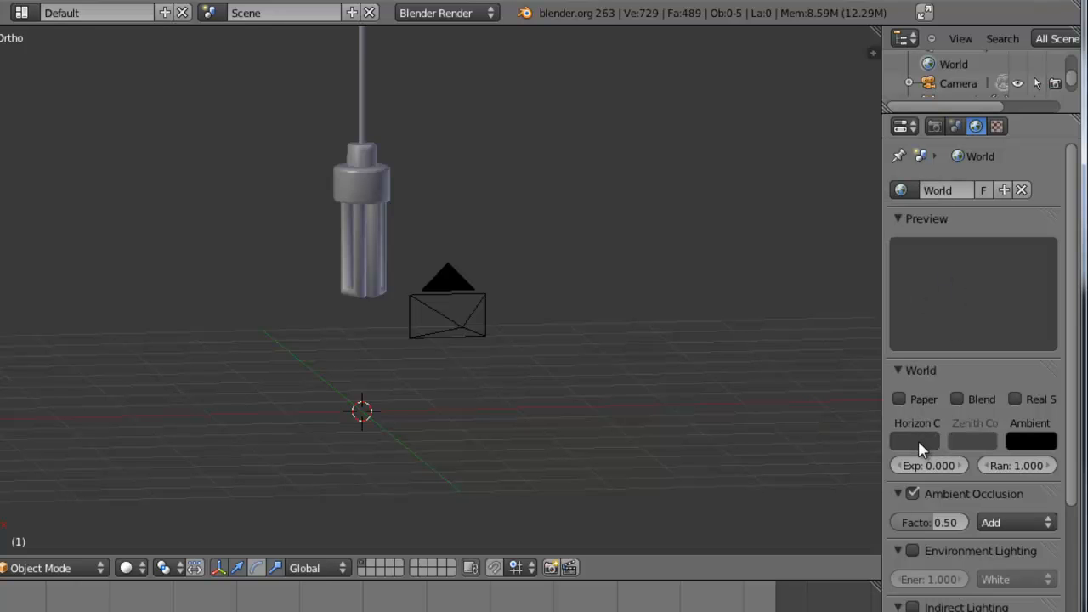
left_click(918, 441)
left_click_drag(923, 287, 924, 325)
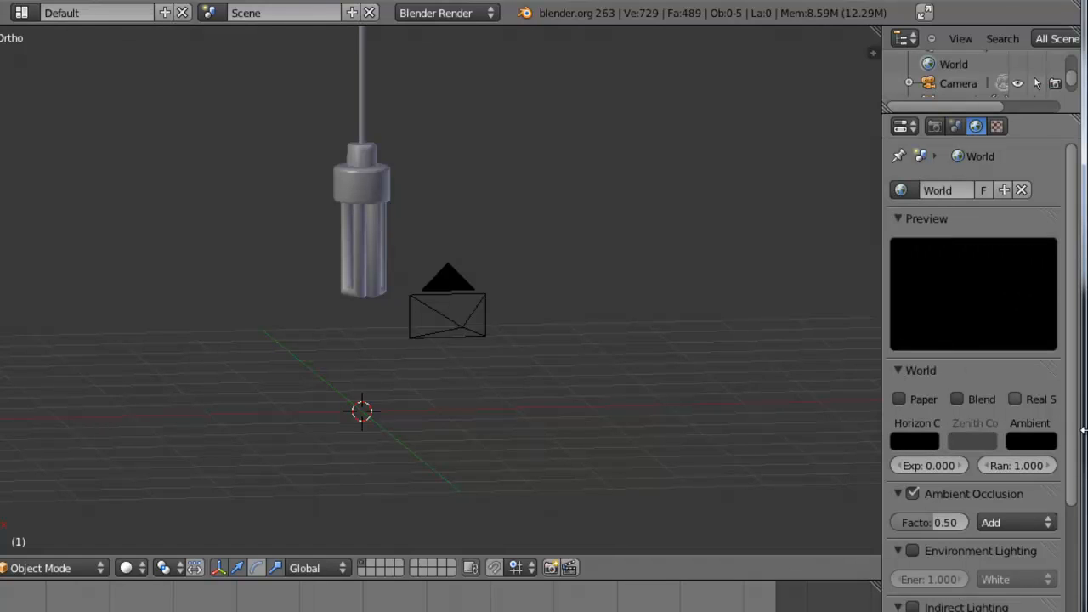
key("F12")
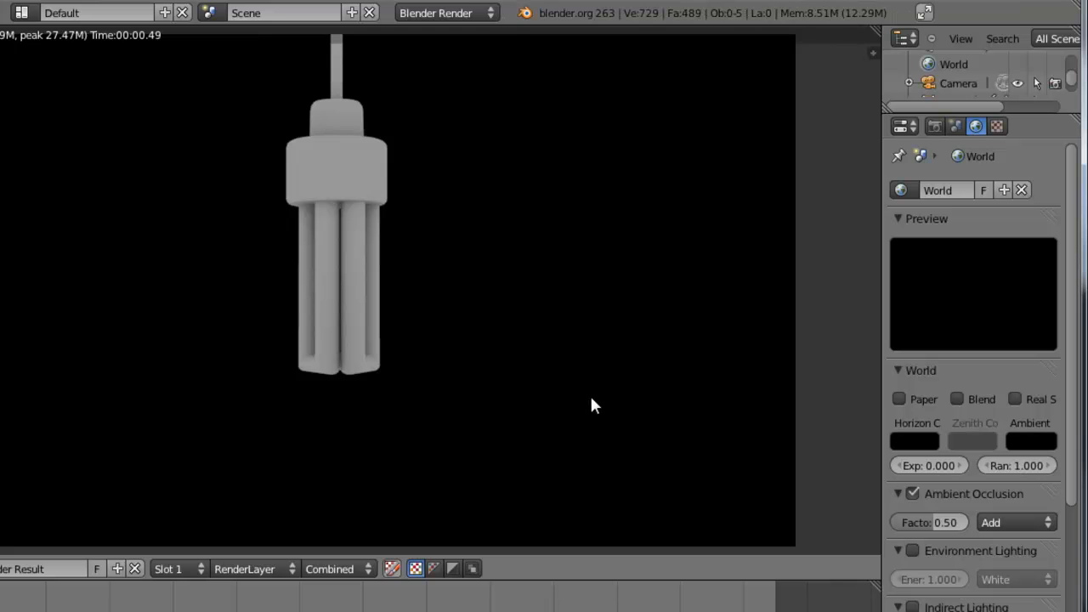
key("Escape")
Give the lamp socket a new material with a pure white diffuse color and a diffuse intensity of 1.0
scroll(435, 239, "up", 3)
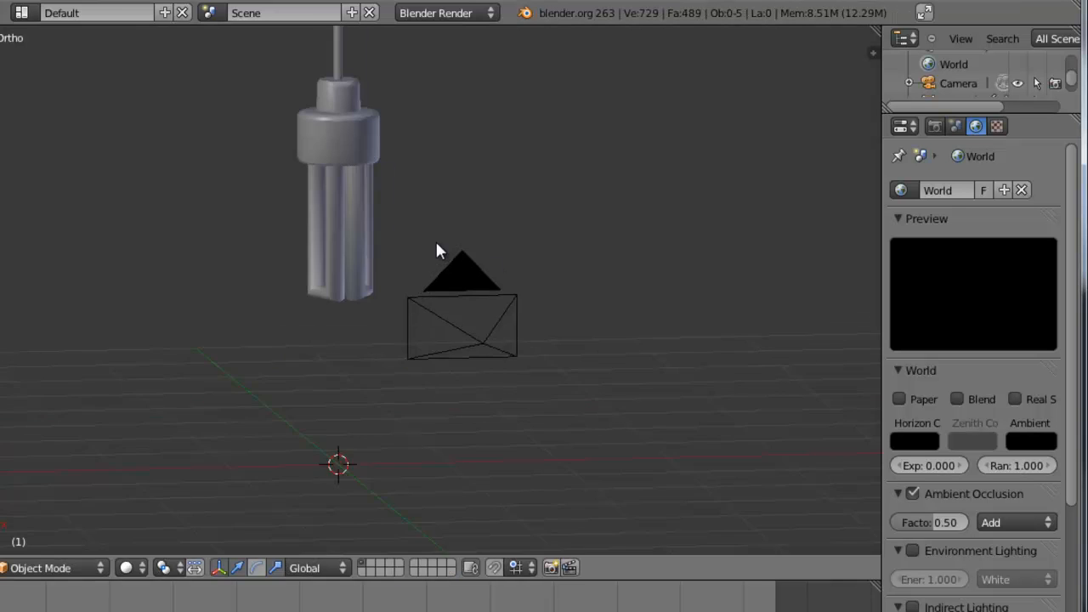
mouse_move(431, 269)
middle_mouse_down()
mouse_move(411, 285)
mouse_move(425, 274)
middle_mouse_up()
right_click(508, 102)
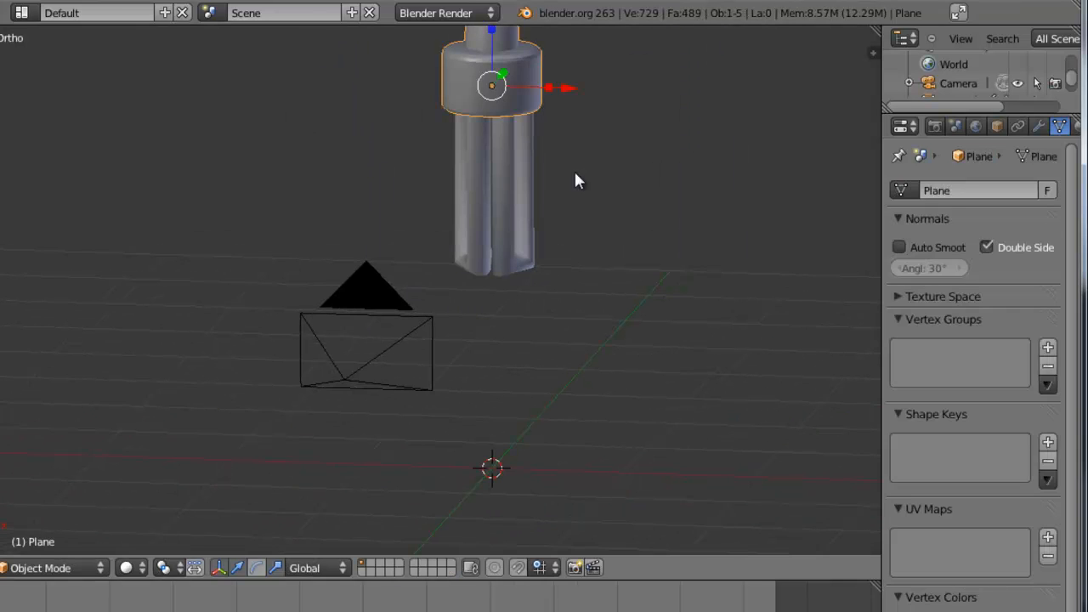
left_click(1077, 127)
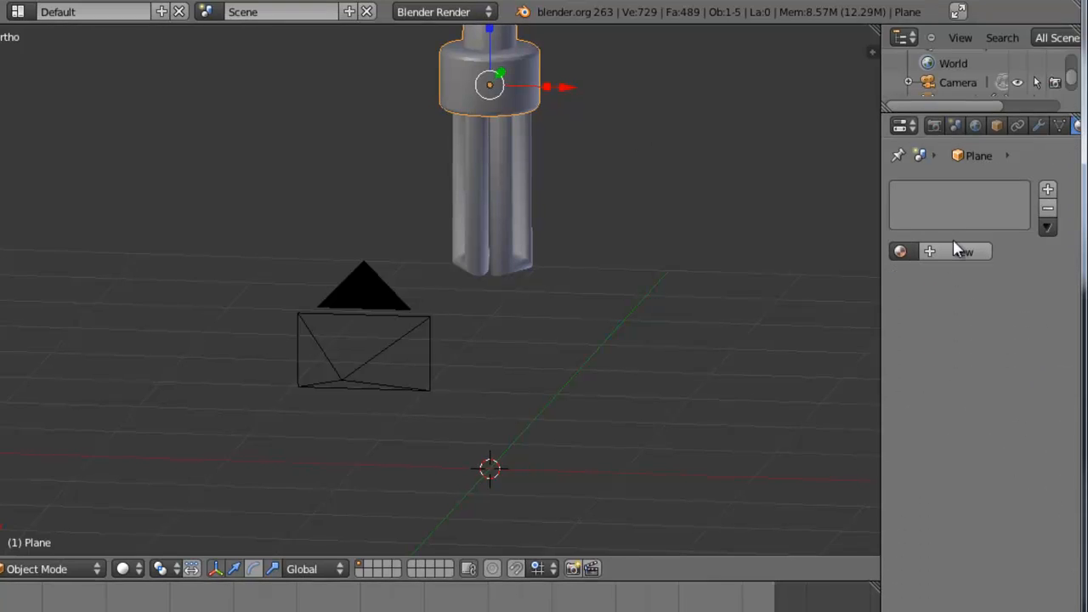
left_click(966, 248)
left_click(939, 481)
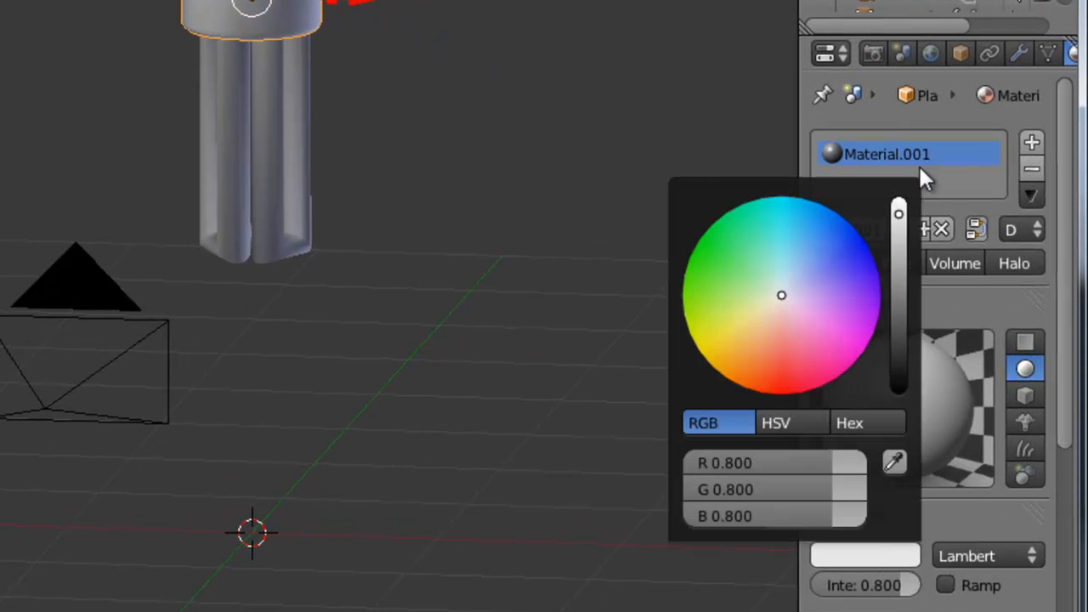
left_click_drag(909, 604, 930, 602)
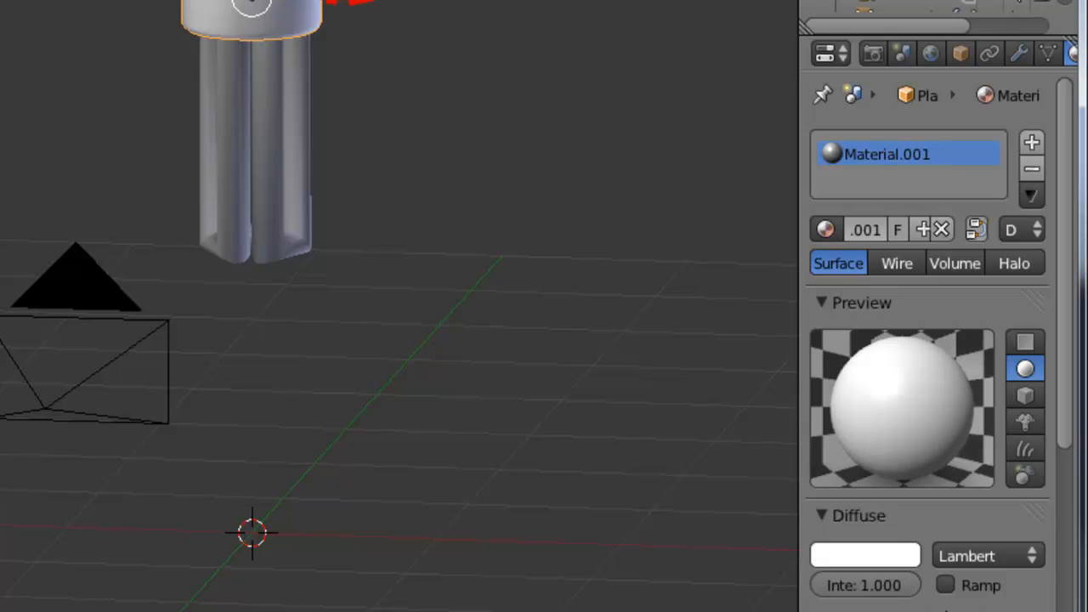
Set the socket material's diffuse intensity to about 0.924 and its specular intensity to 1.0
scroll(922, 569, "down", 3)
left_click_drag(905, 480, 887, 479)
left_click_drag(869, 592, 958, 593)
Add a point lamp, place it in front of the pole above the socket, and make a test render
middle_click_drag(756, 508, 438, 347)
key("shift+a")
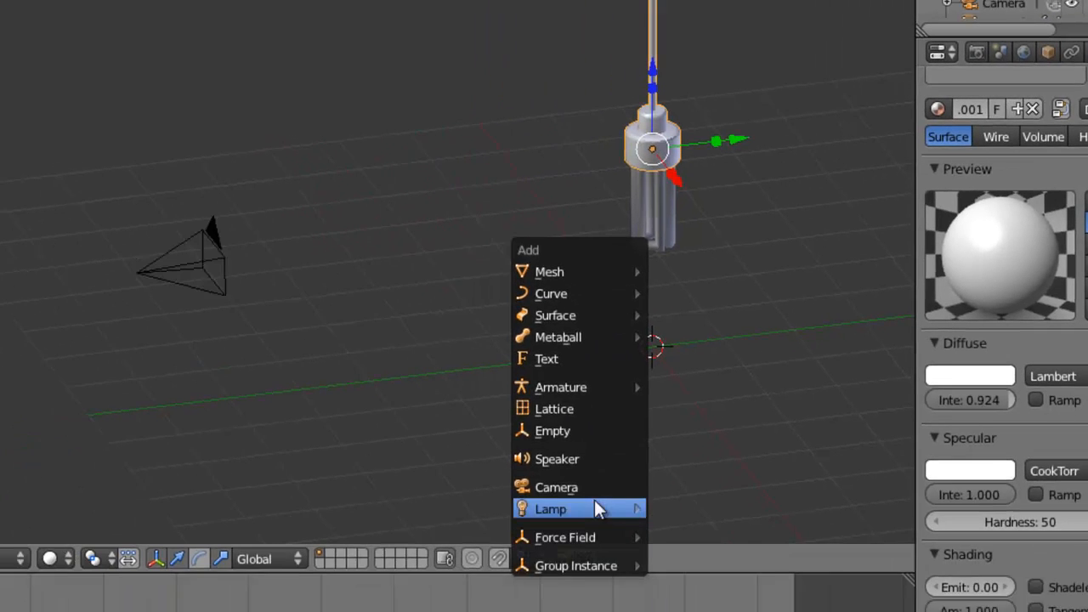
mouse_move(459, 609)
left_click(680, 496)
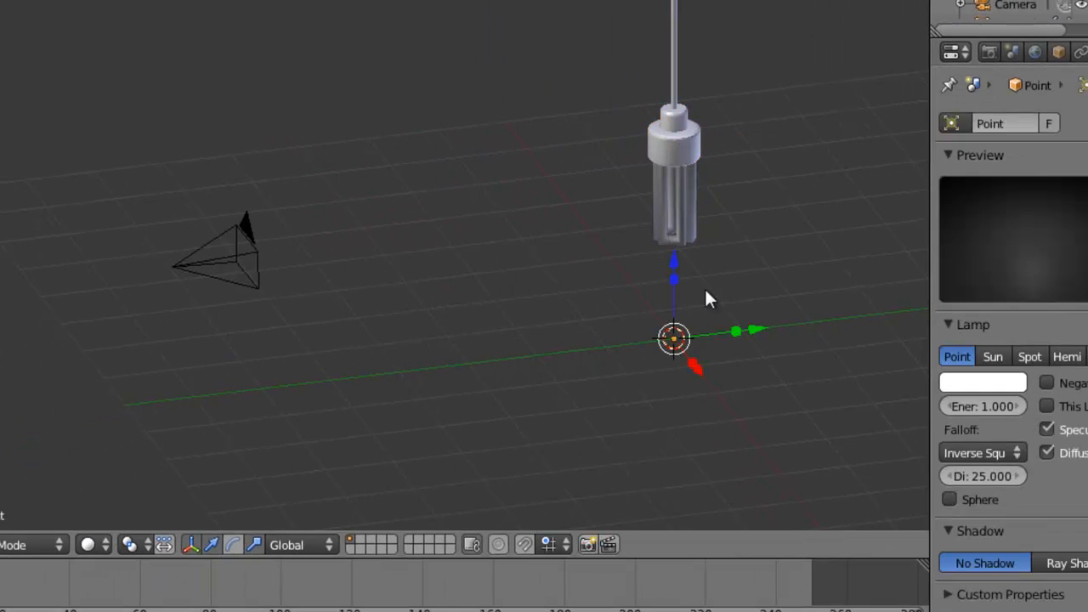
left_click_drag(499, 366, 470, 367)
left_click_drag(406, 311, 417, 8)
key("F12")
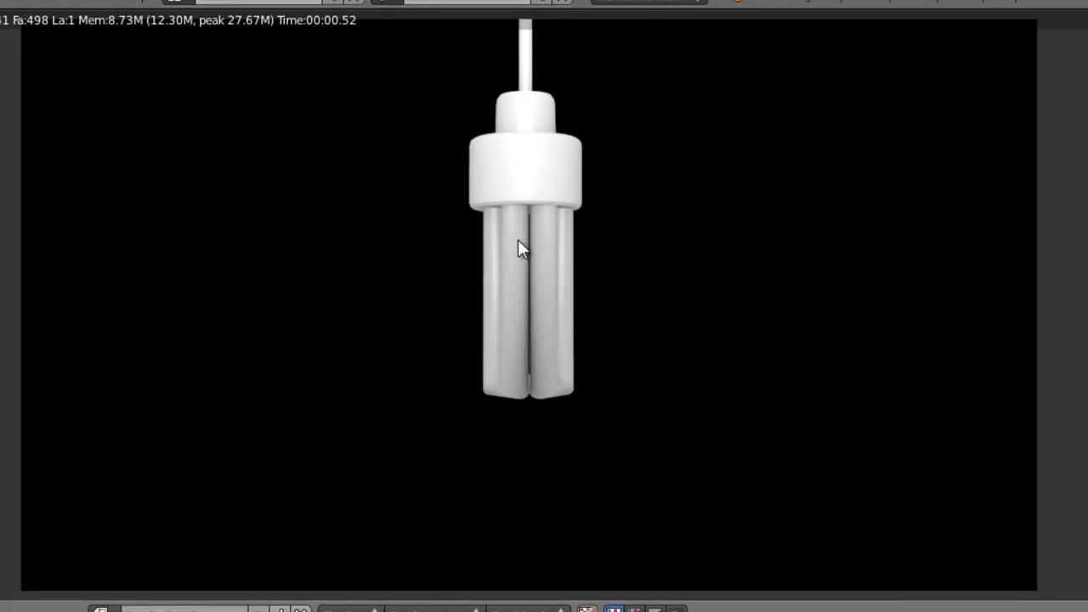
key("Escape")
Give one of the front curve tubes a new material with a bright, warm off-white diffuse color
right_click(877, 272)
scroll(900, 289, "up", 2)
middle_click_drag(729, 350, 754, 307)
middle_click_drag(488, 254, 390, 295, "shift")
scroll(391, 297, "up", 2)
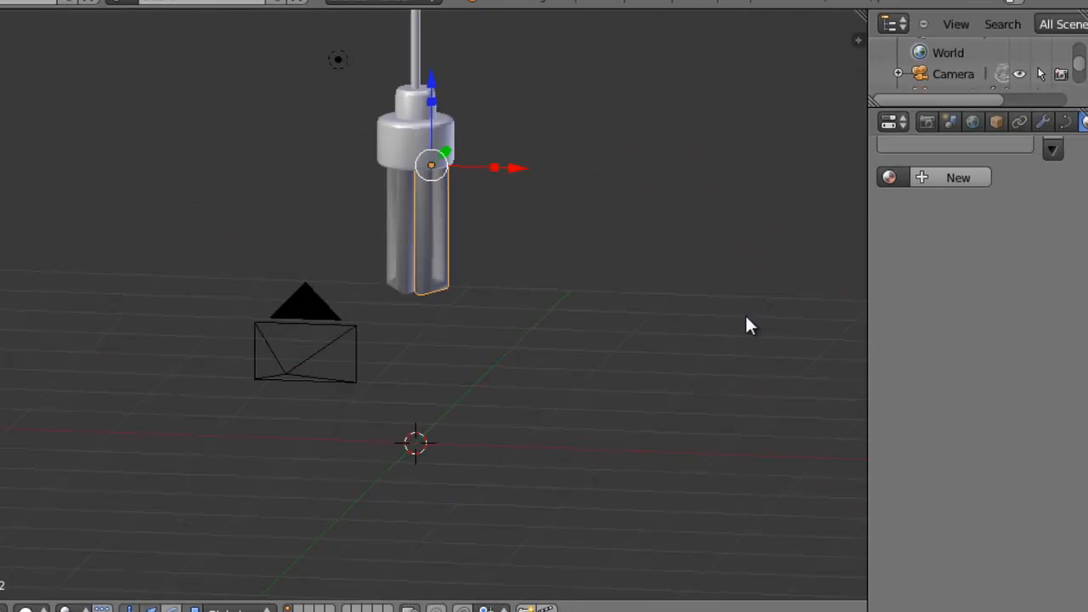
scroll(391, 305, "up", 2)
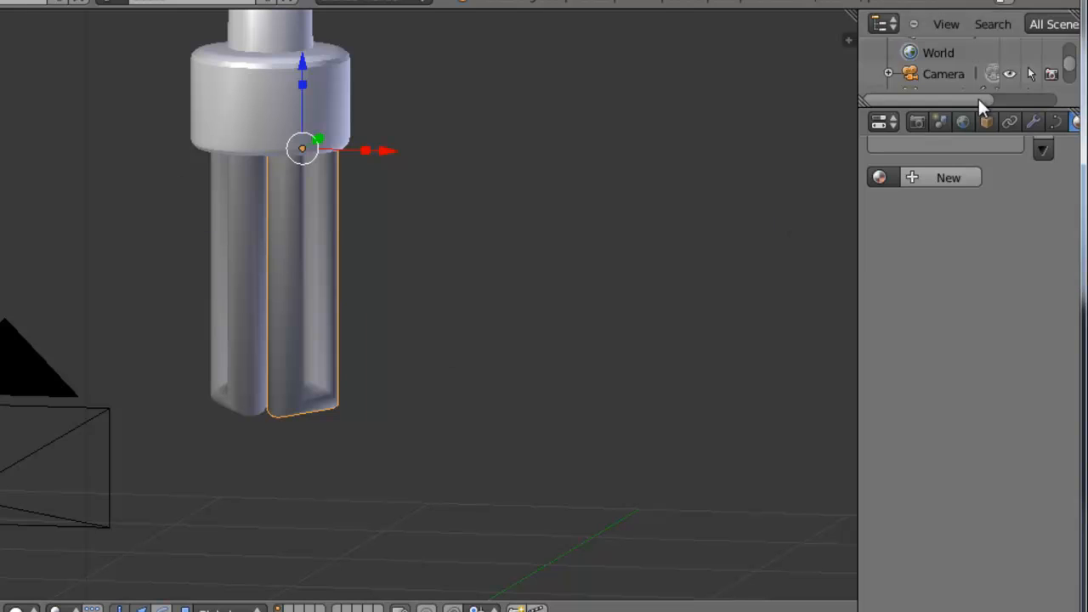
scroll(973, 187, "up", 3)
left_click(955, 263)
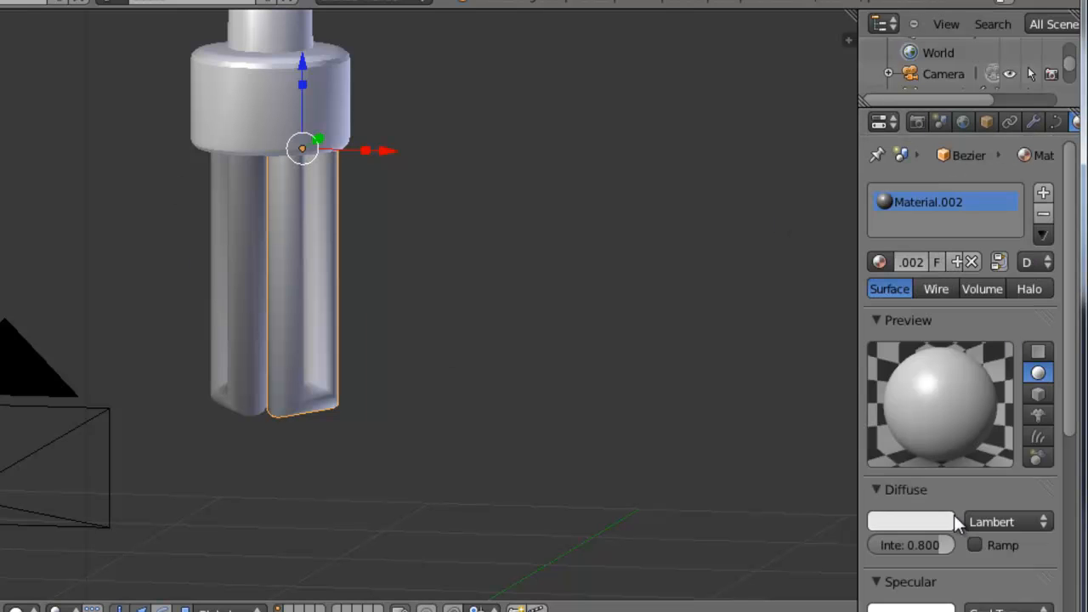
left_click(950, 517)
left_click(838, 321)
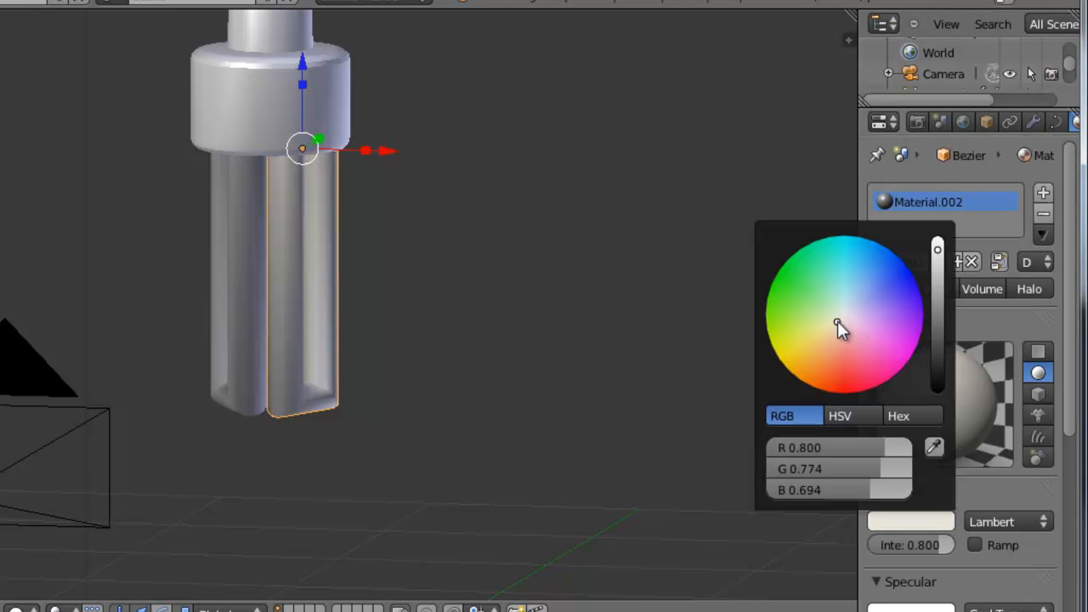
left_click(935, 246)
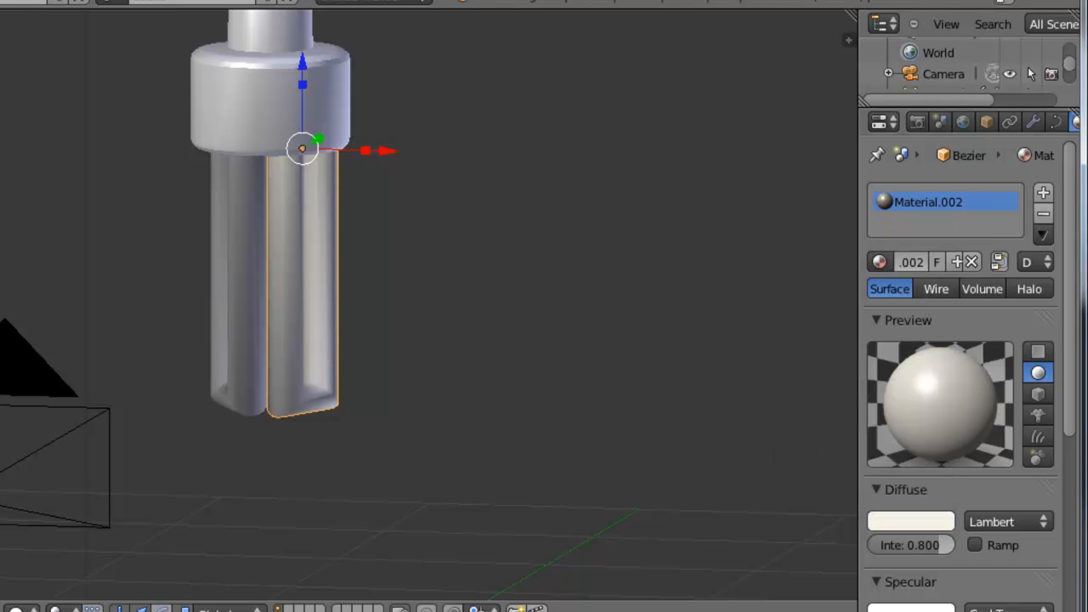
Set the tube material's pass index to 1
scroll(963, 595, "down", 15)
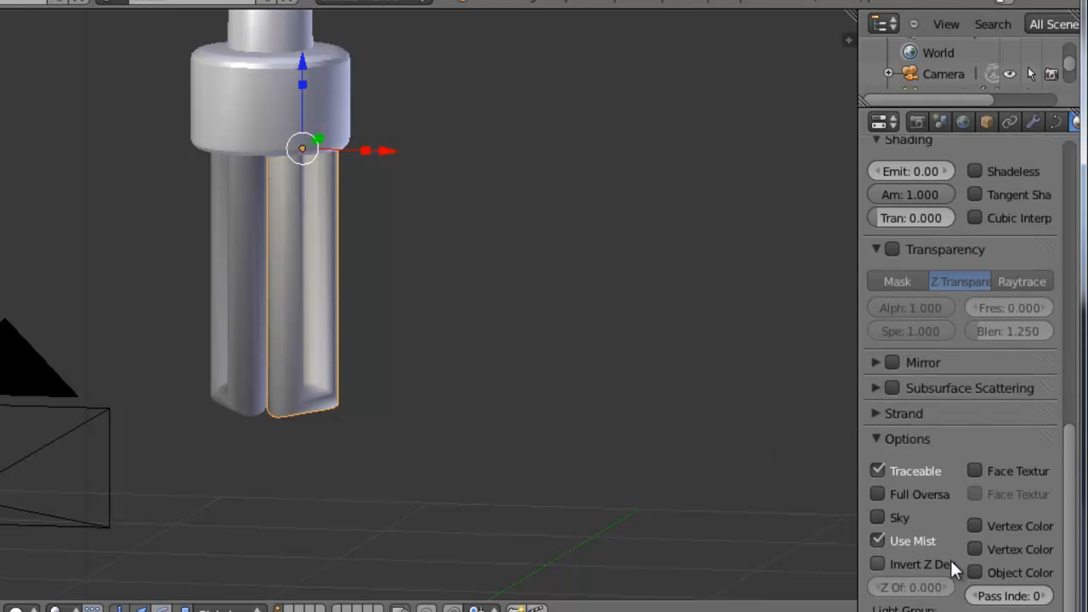
scroll(949, 558, "up", 8)
scroll(949, 557, "down", 8)
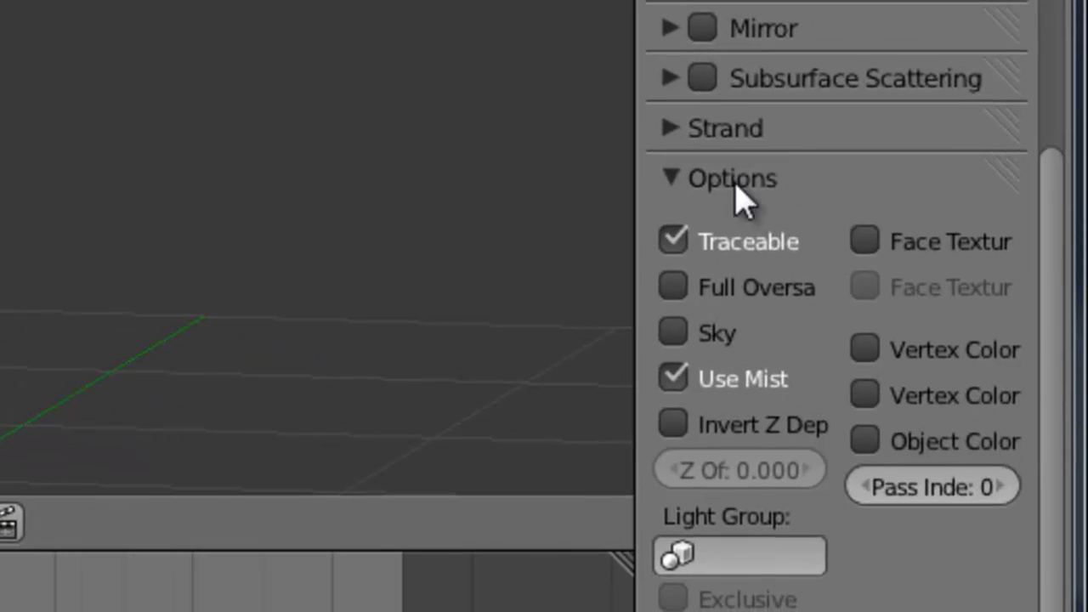
left_click(735, 190)
left_click(670, 173)
left_click(1005, 487)
Link the finished tube's material to the other two curve tubes and make a test render
middle_click_drag(379, 287, 559, 267)
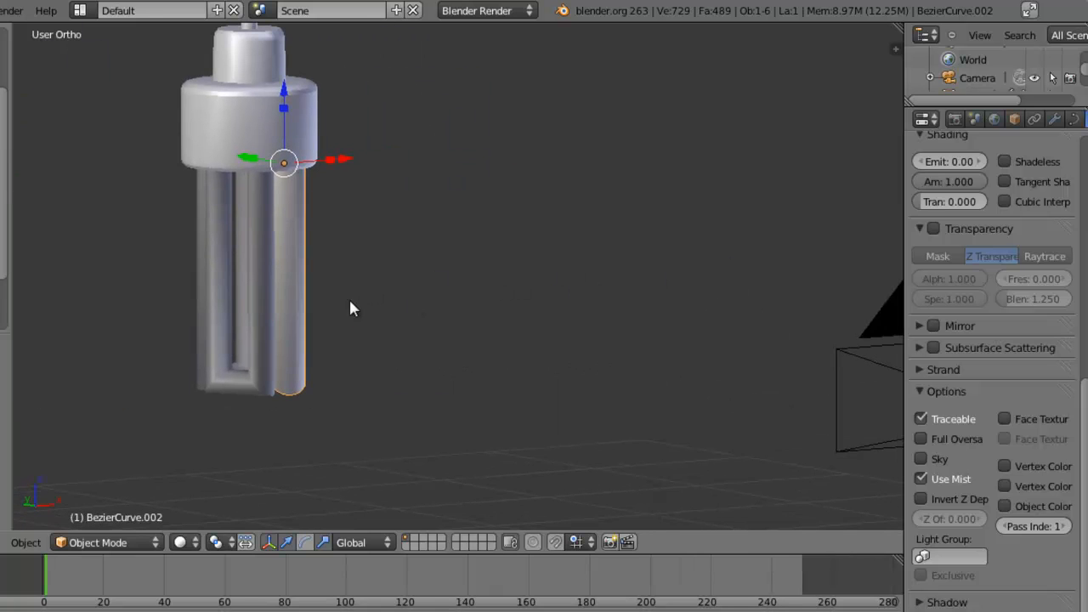
right_click(257, 304)
right_click(198, 241, "shift")
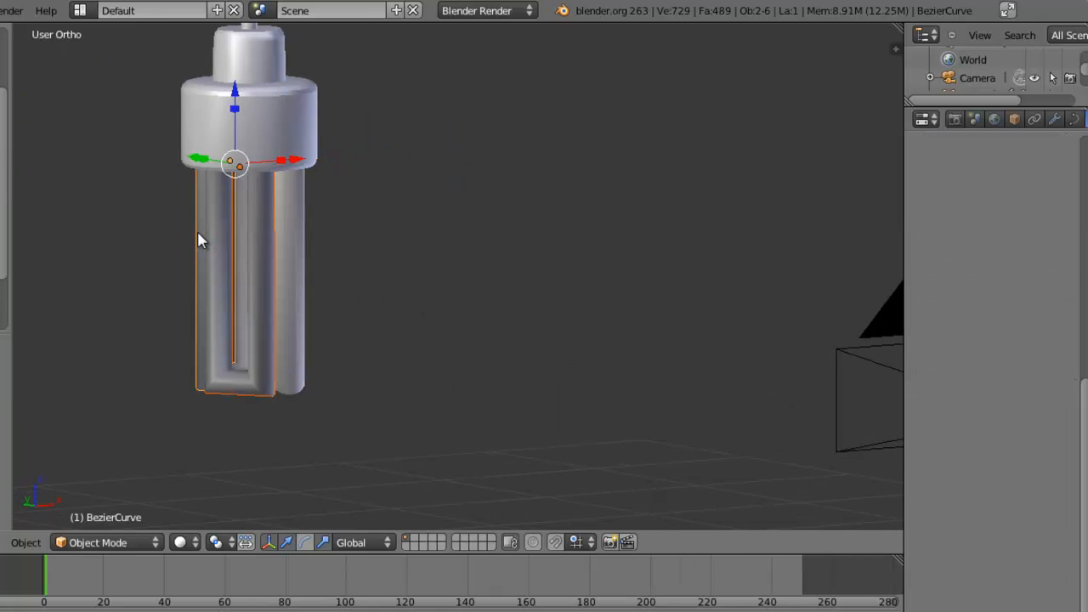
right_click(301, 244, "shift")
key("ctrl+l")
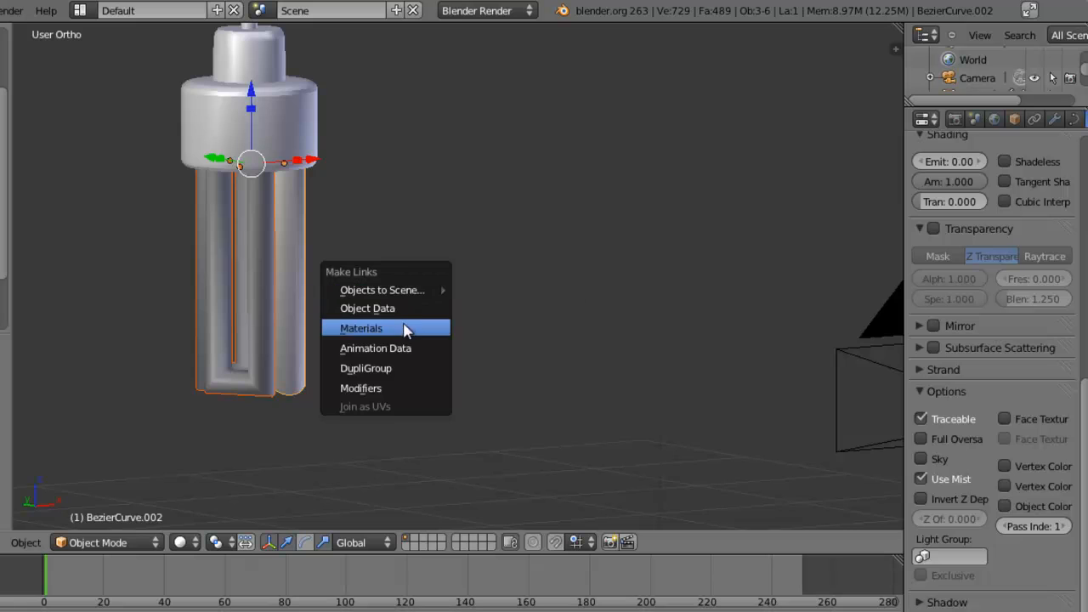
left_click(405, 330)
scroll(459, 273, "down", 3)
middle_click_drag(458, 273, 390, 277)
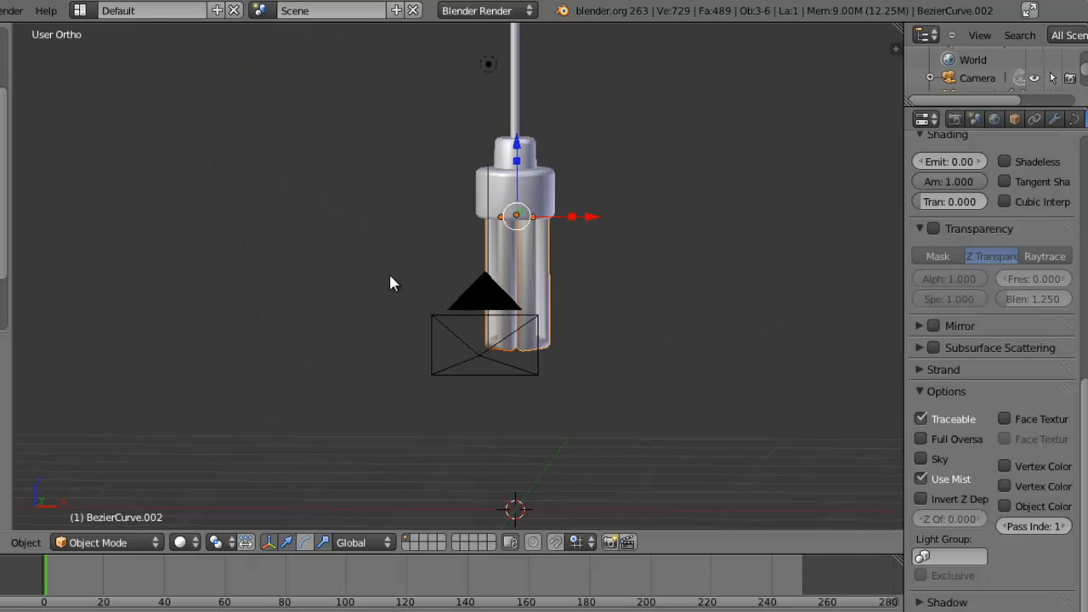
key("F12")
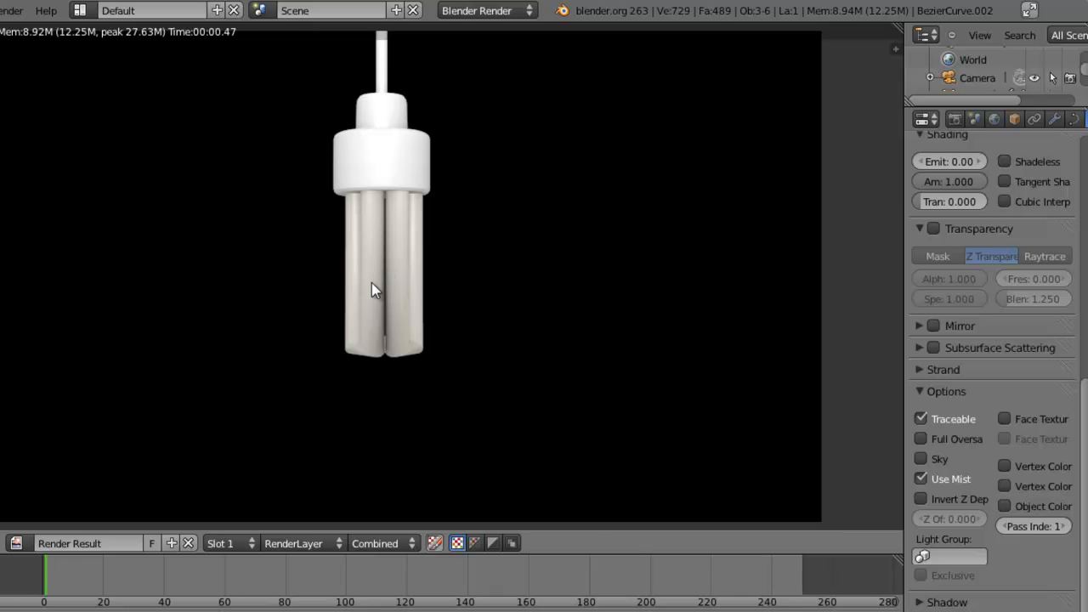
key("Escape")
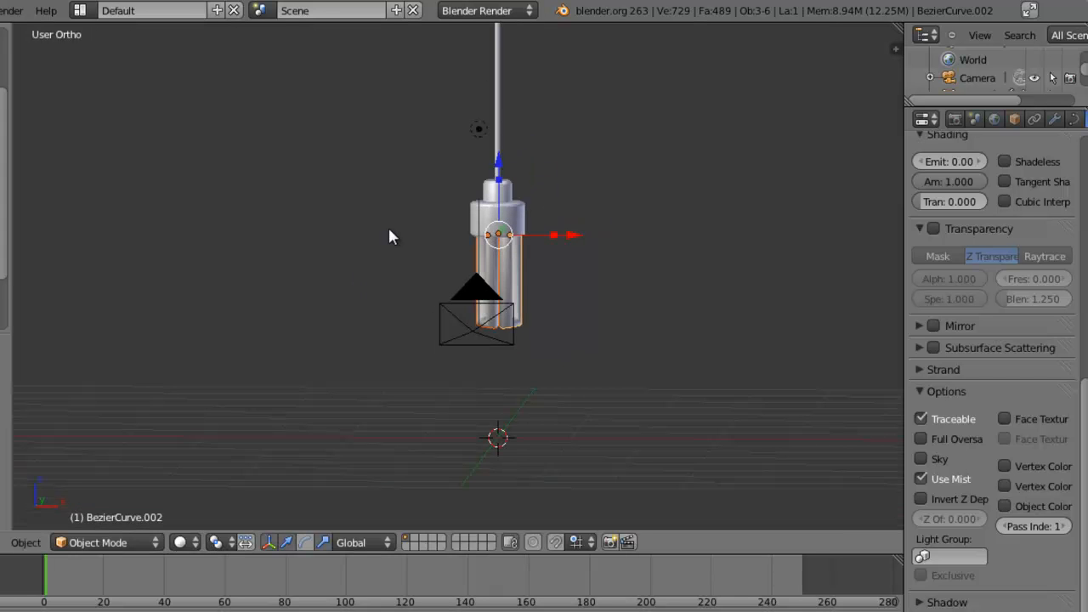
Set the point lamp's energy to 0.5
right_click(479, 129)
left_click(946, 423)
type("0")
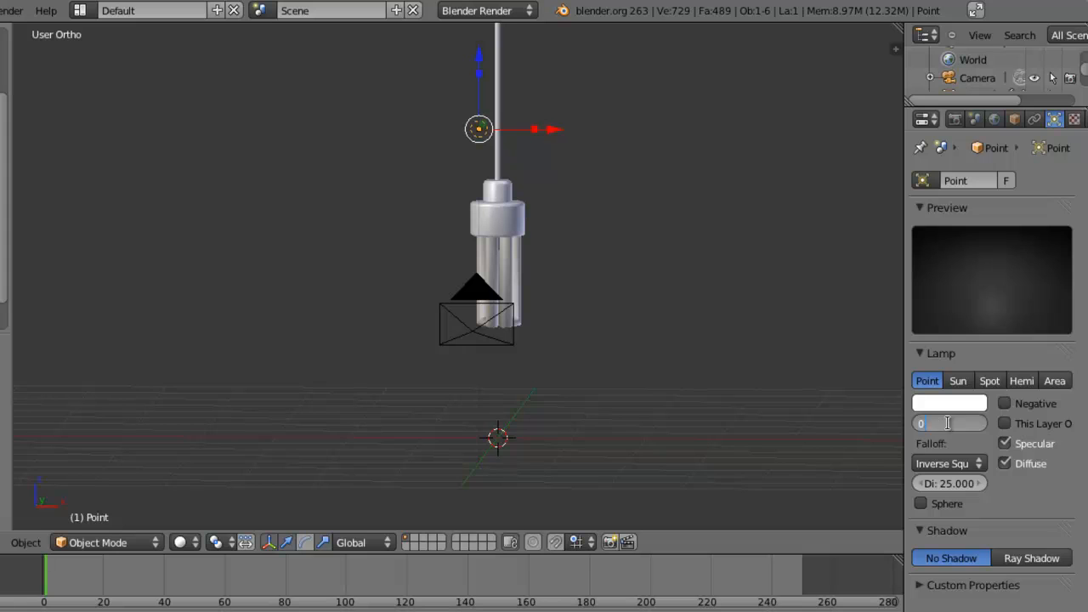
type(".5")
key("Return")
scroll(567, 237, "up", 2)
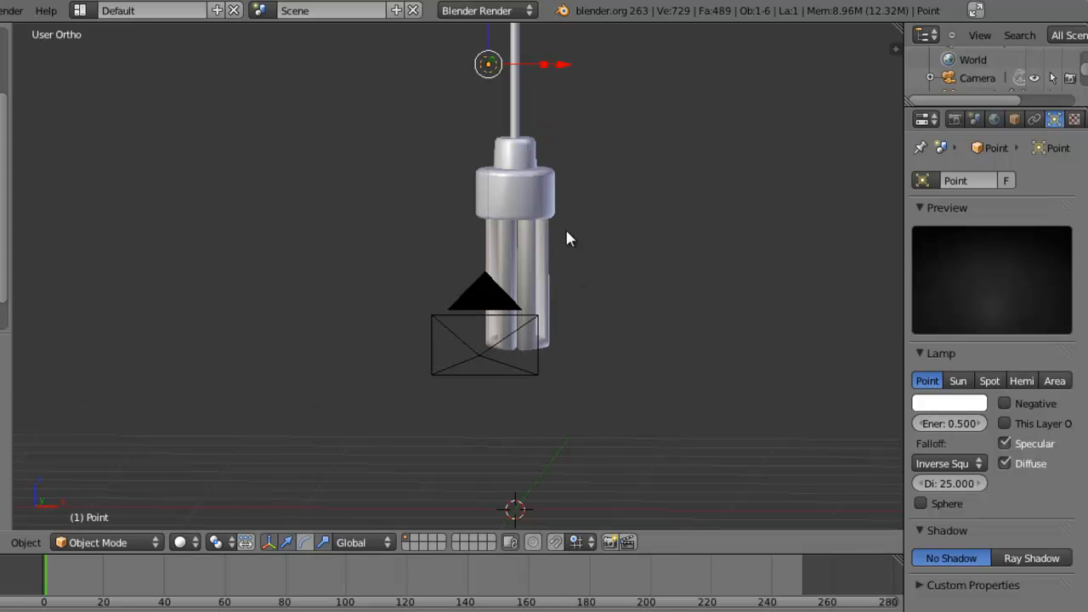
Switch to the Compositing screen layout and enable compositing nodes
left_click(79, 10)
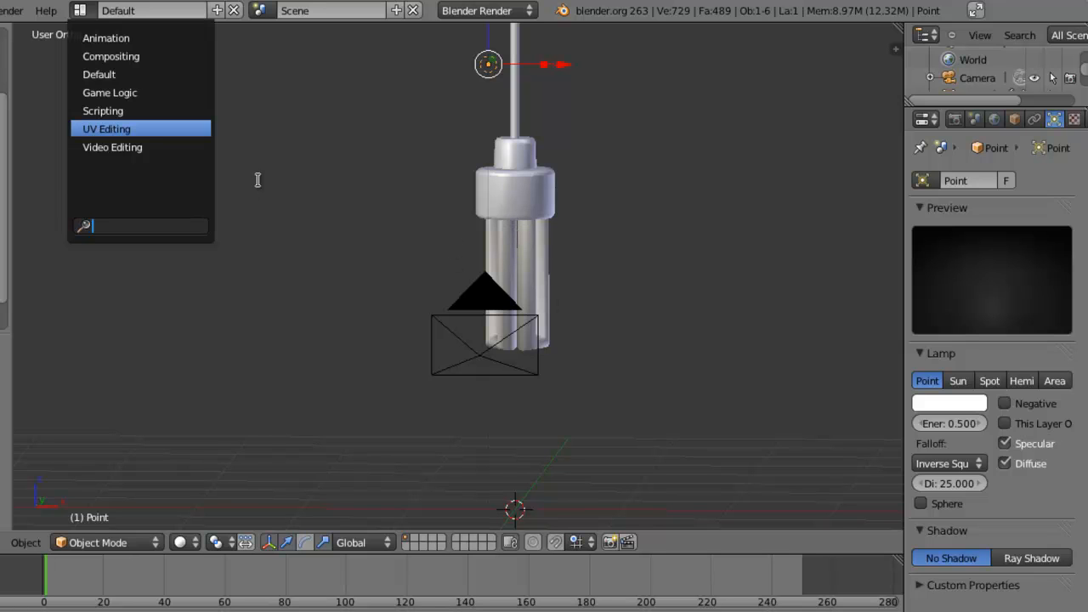
left_click(149, 59)
left_click(136, 378)
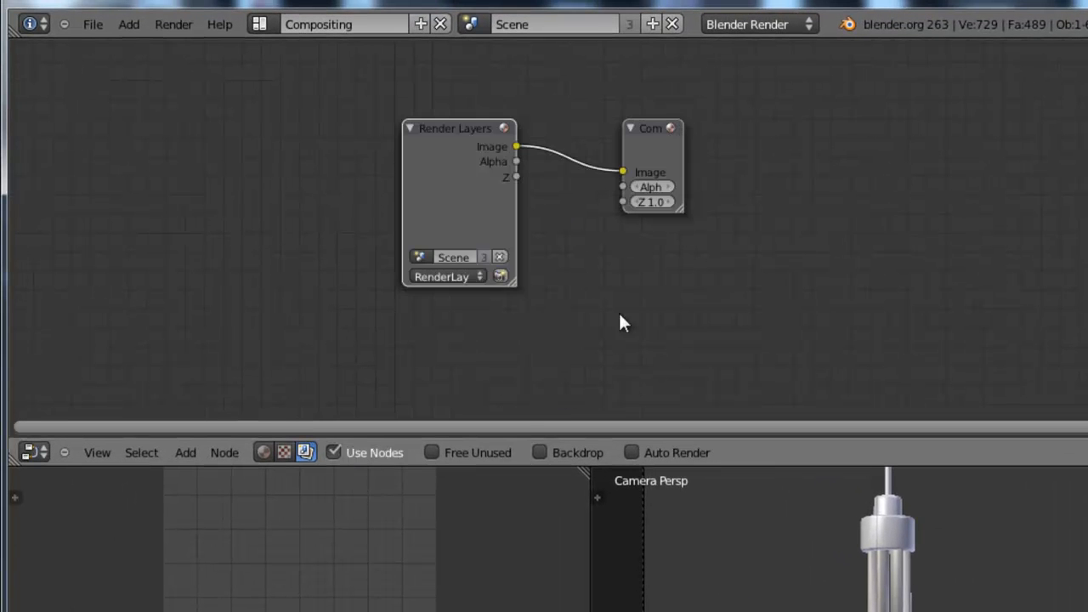
Connect a Viewer node to the Render Layers image output and show the result as the backdrop
left_click(472, 152, "ctrl+shift")
left_click_drag(629, 102, 915, 274)
left_click(541, 452)
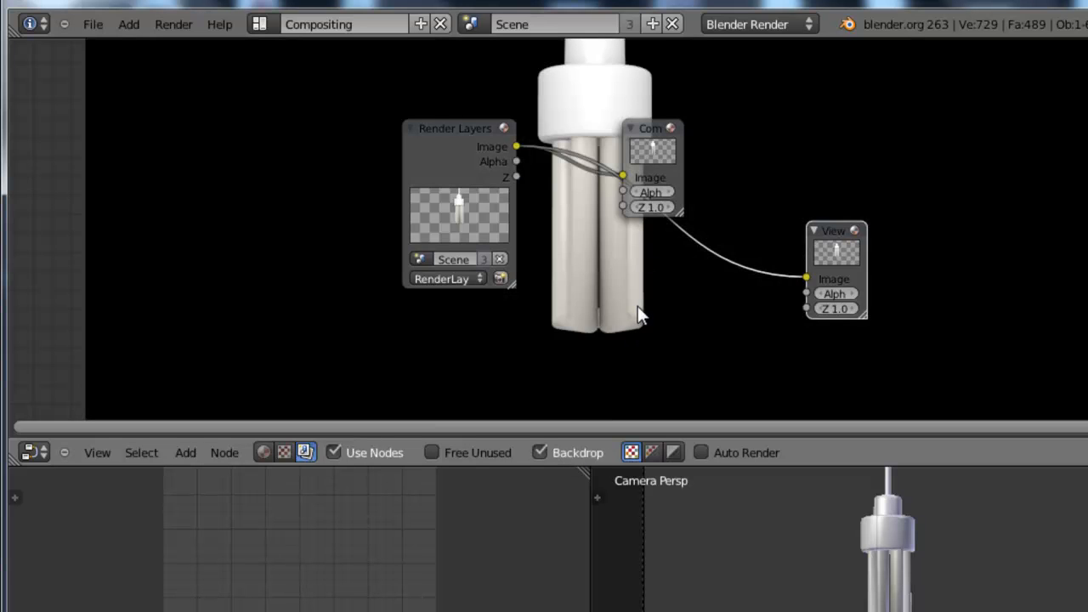
Enlarge the node editor and spread out the Render Layers, Composite and Viewer nodes
left_click_drag(574, 466, 561, 544)
left_click_drag(496, 213, 303, 248)
left_click_drag(652, 213, 520, 102)
left_click_drag(837, 316, 951, 301)
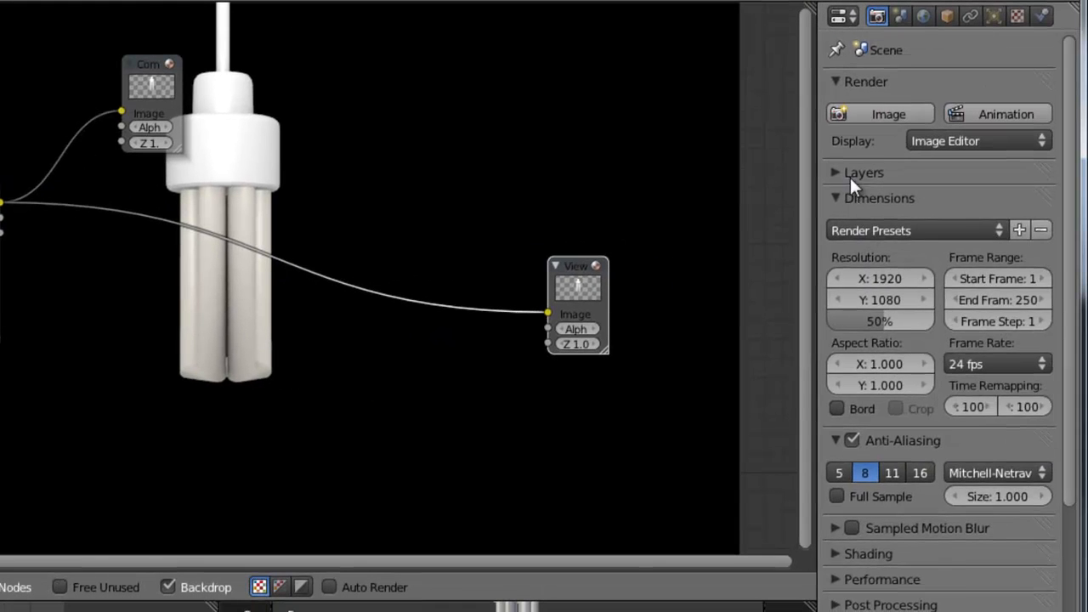
Enable the Material Index pass for the render layer and re-render the scene from the Render Layers node
left_click(849, 173)
scroll(921, 493, "down", 5)
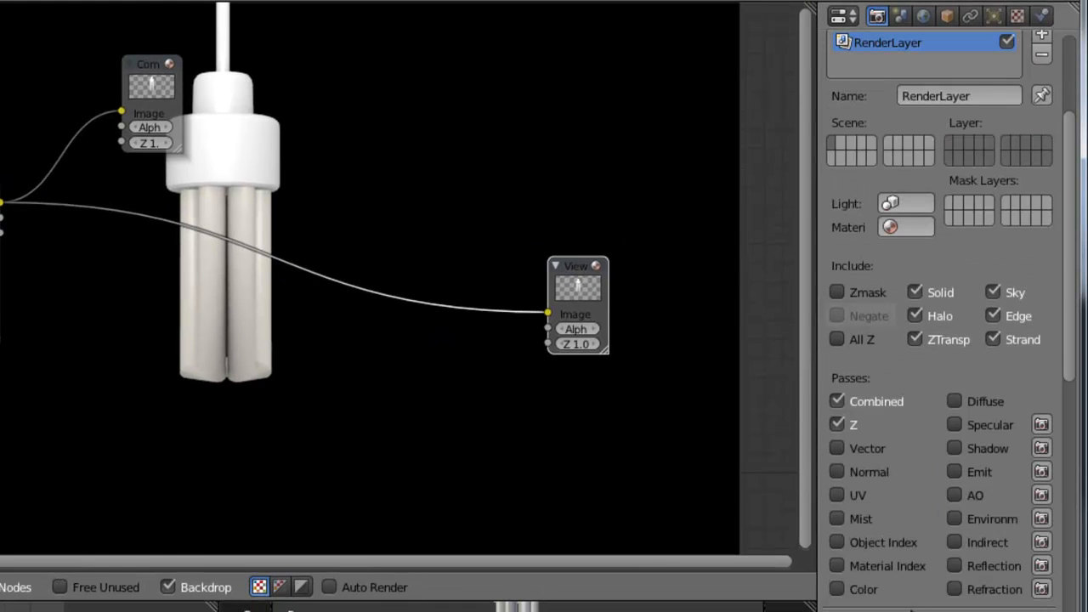
left_click(851, 563)
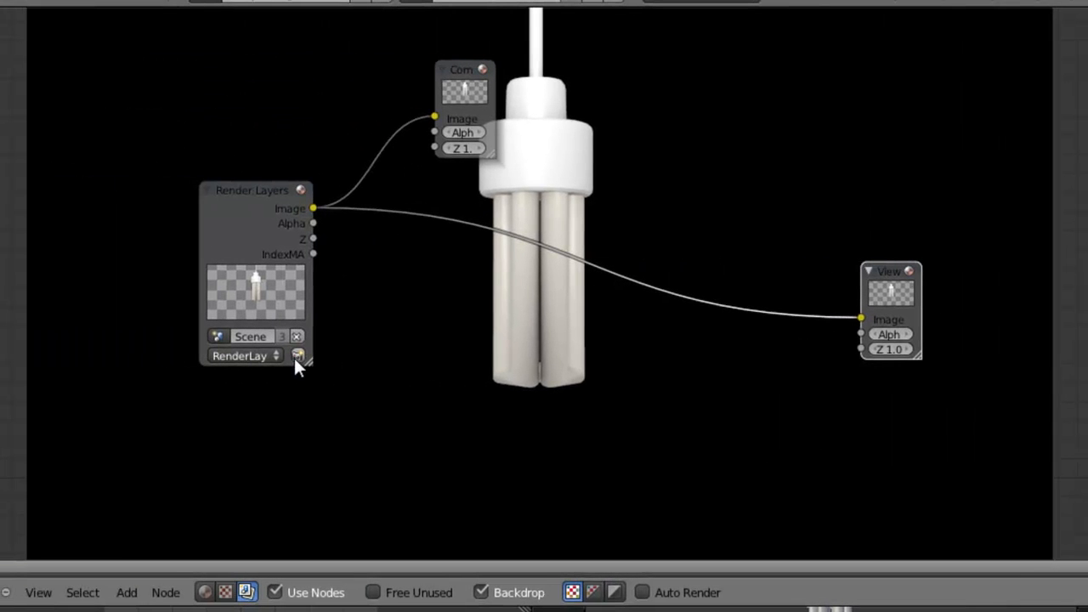
left_click(298, 356)
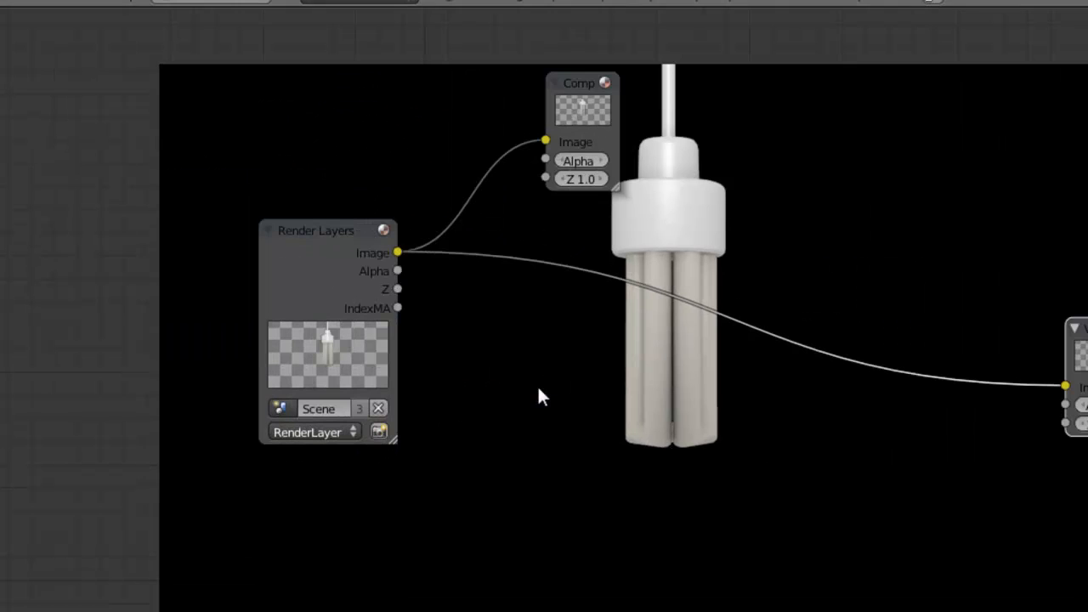
Add an ID Mask converter node between the Render Layers and Viewer nodes
key("shift+a")
mouse_move(442, 370)
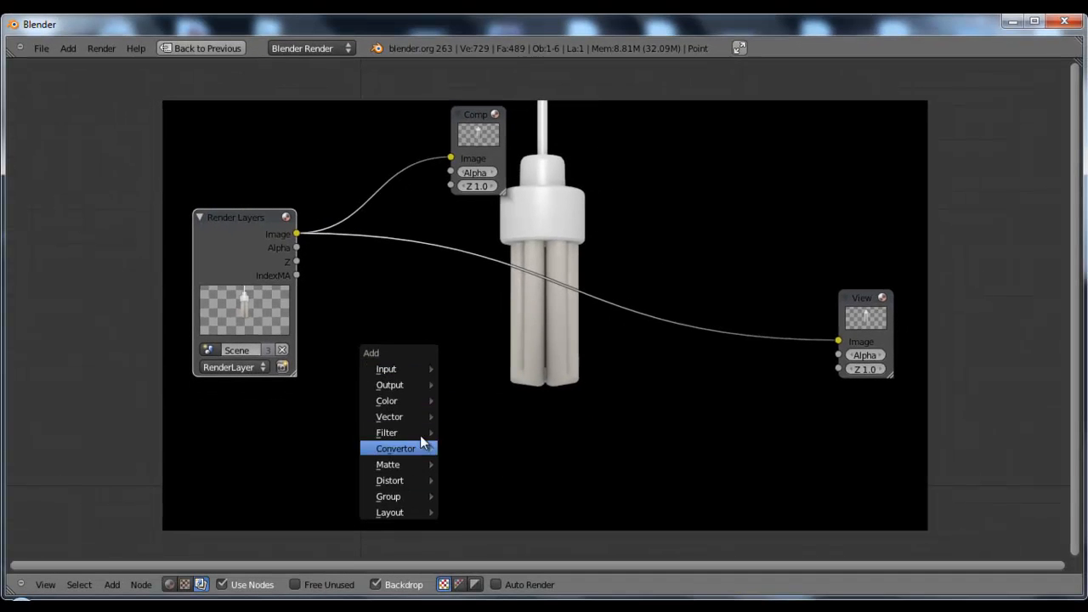
mouse_move(411, 449)
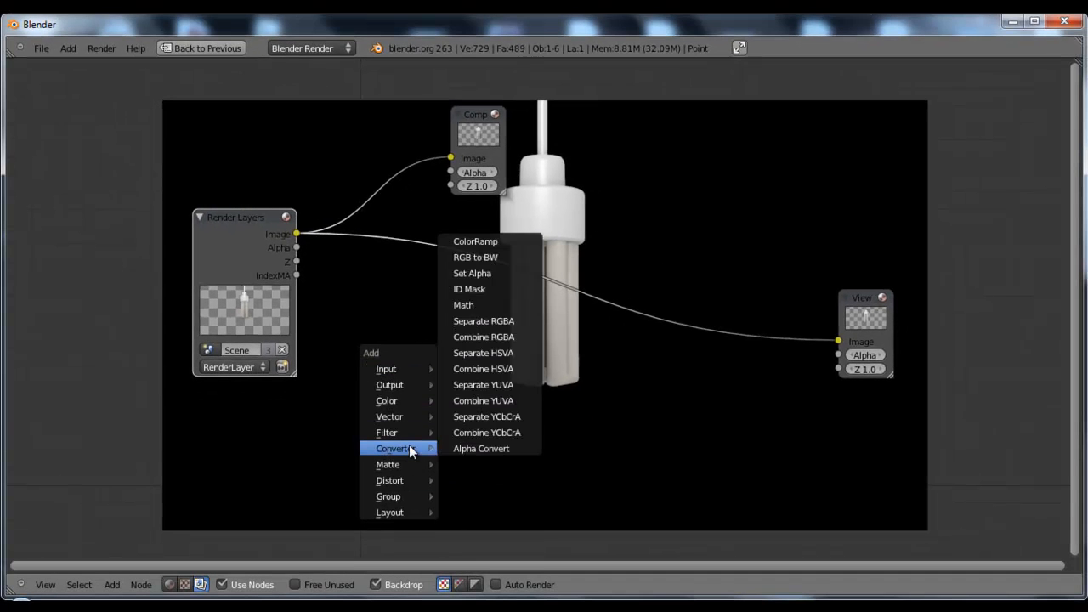
left_click(499, 289)
left_click(464, 352)
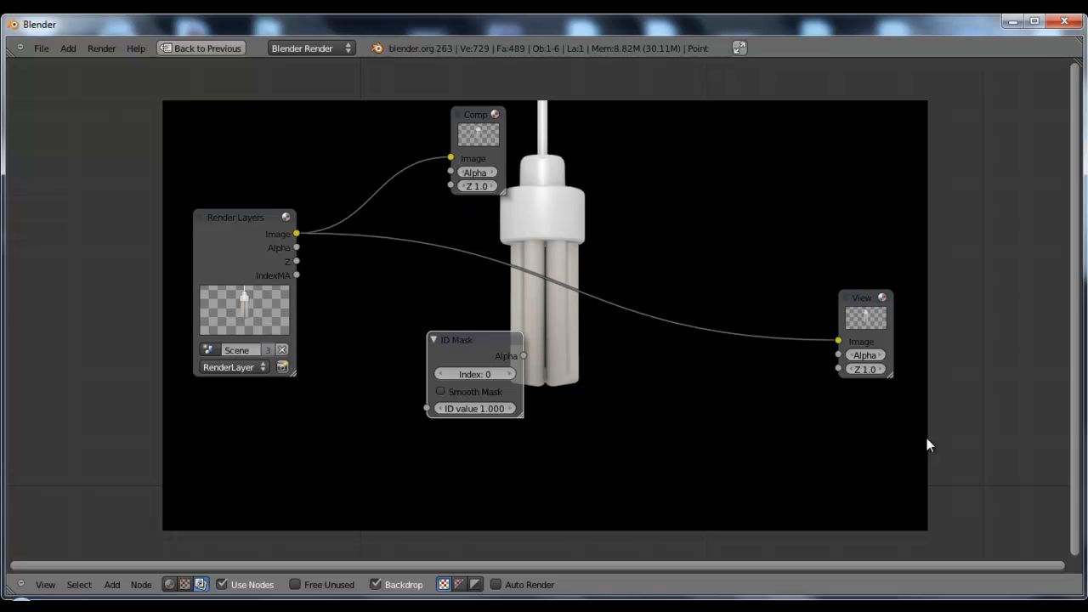
Feed the IndexMA pass into the ID Mask, set its index to 1 and link its alpha to the Viewer
left_click_drag(862, 312, 879, 331)
left_click_drag(425, 408, 296, 276)
left_click(513, 373)
left_click_drag(524, 356, 853, 359)
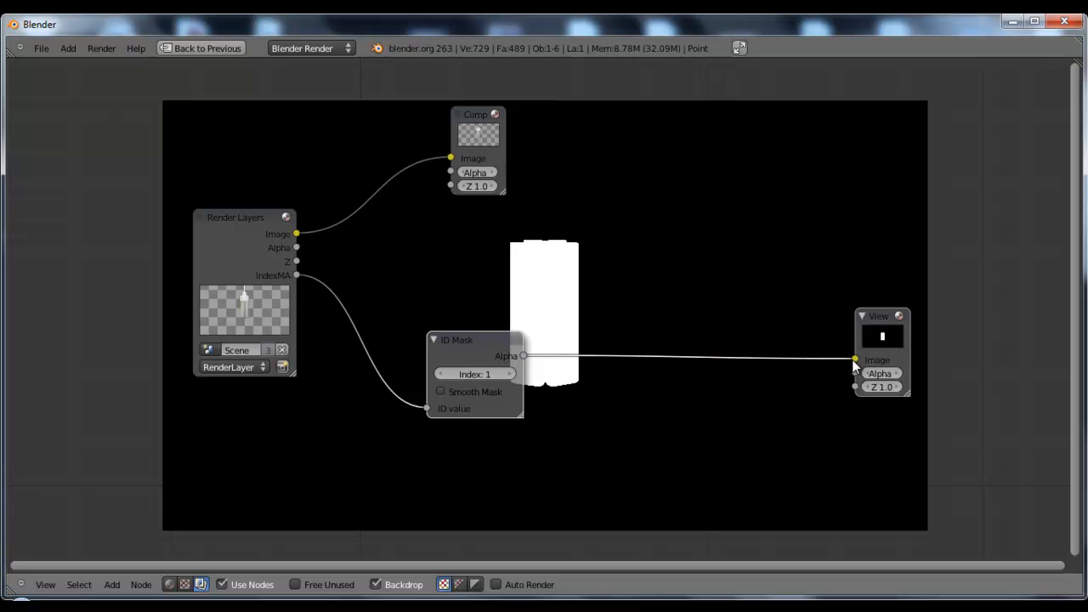
Spread the nodes apart to make room and compare the rendered image with the ID mask in the Viewer
left_click_drag(481, 348, 449, 314)
left_click_drag(251, 225, 226, 213)
left_click_drag(404, 339, 377, 328)
left_click_drag(885, 321, 929, 298)
left_click_drag(455, 299, 500, 388)
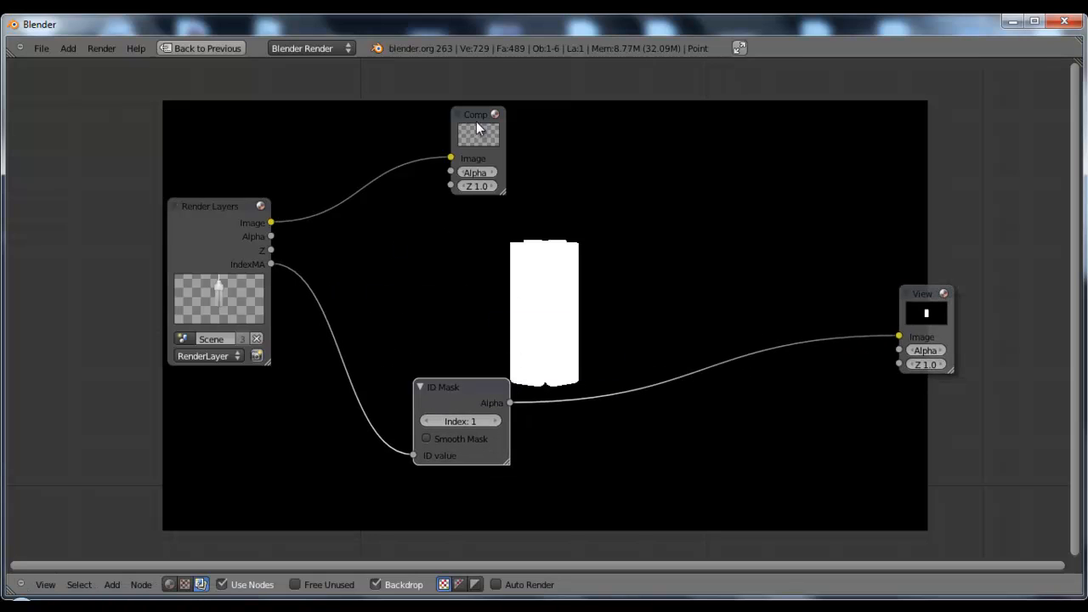
left_click(244, 225, "ctrl+shift")
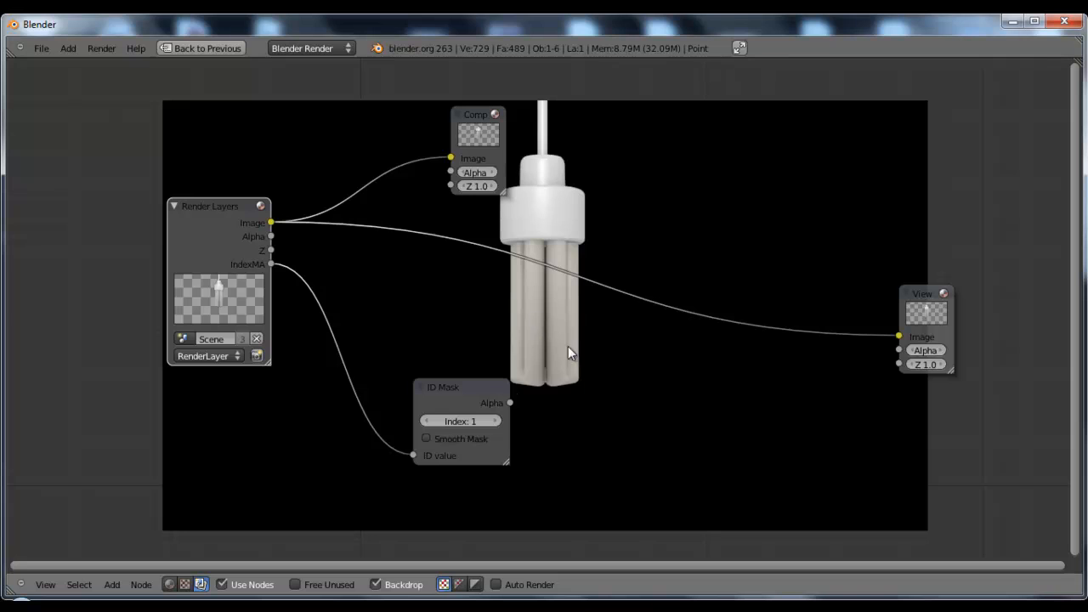
left_click(485, 393, "ctrl+shift")
Add a Mix node set to Multiply that combines the Render Layers image with the ID Mask alpha, and preview it
key("shift+a")
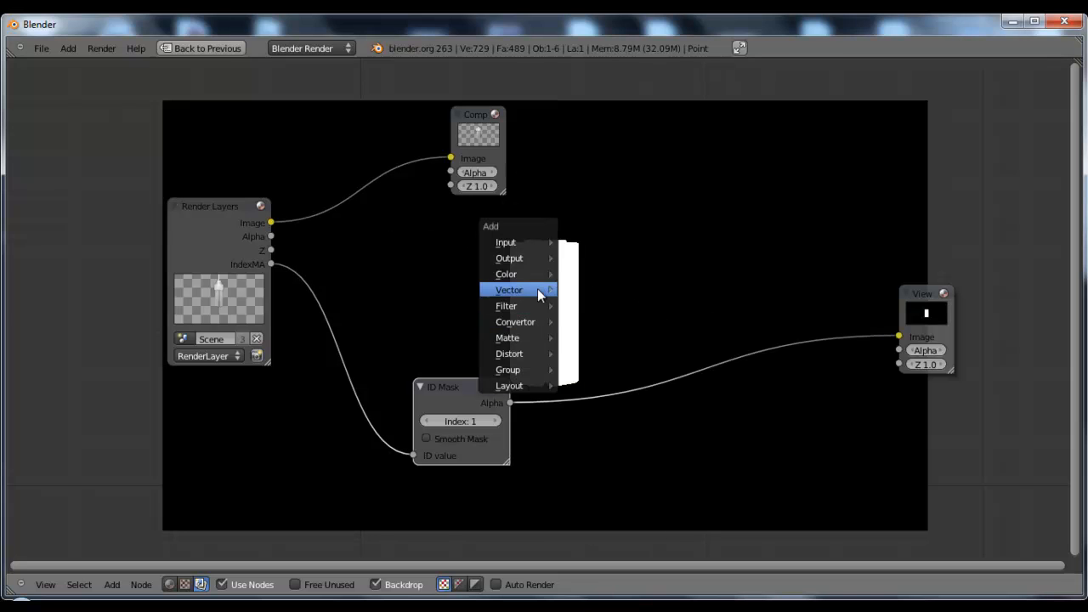
mouse_move(548, 274)
left_click(610, 289)
left_click(636, 321)
left_click(652, 289)
left_click_drag(652, 241, 655, 225)
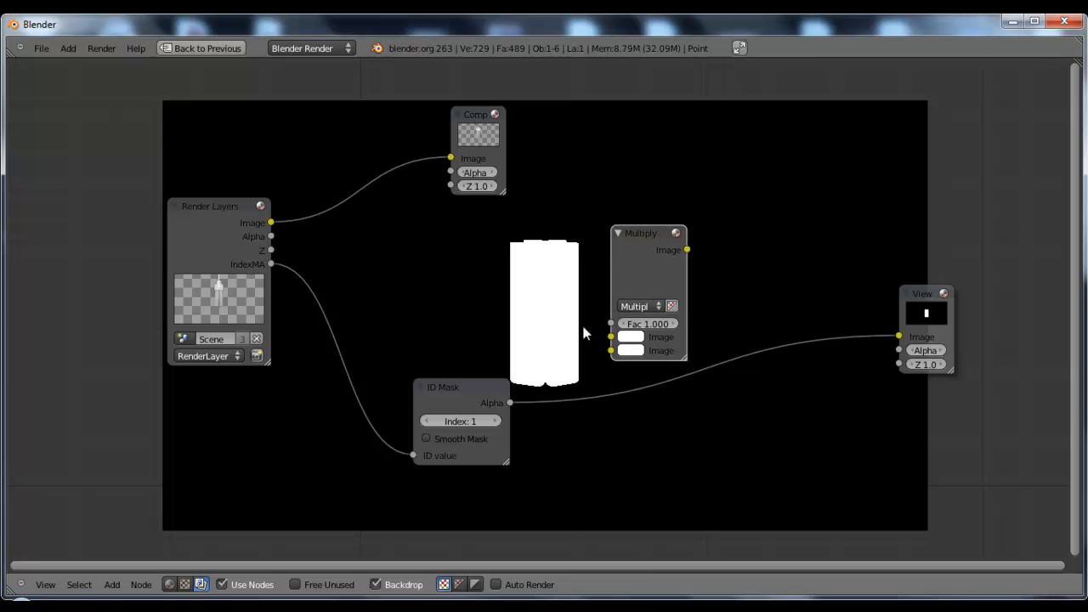
left_click_drag(512, 401, 270, 223)
left_click(668, 240, "ctrl+shift")
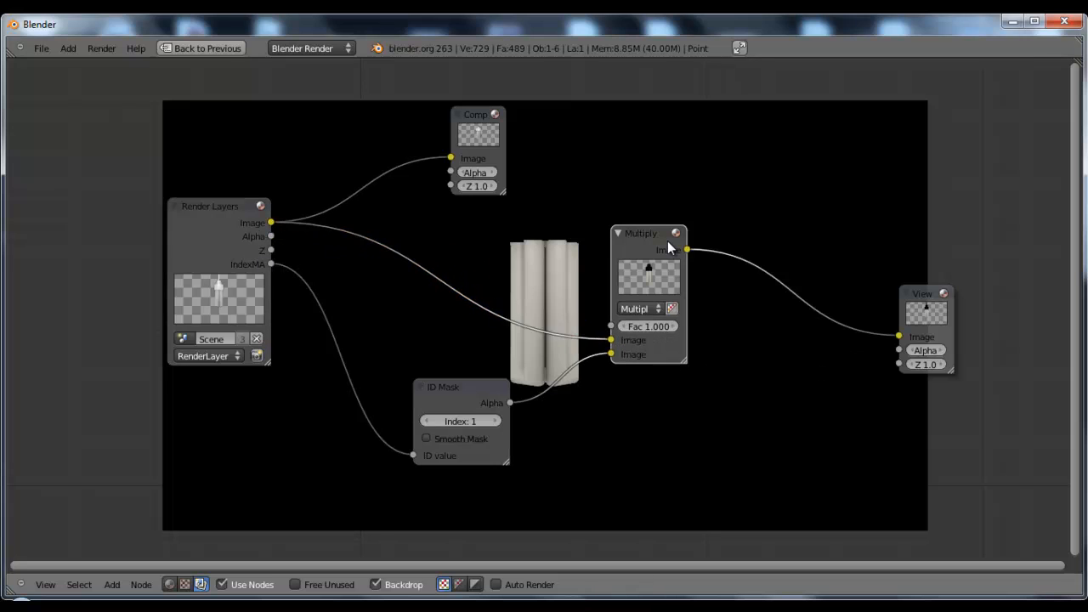
Collapse the Multiply and ID Mask nodes and place them in a row beside Render Layers
left_click_drag(650, 233, 594, 252)
key("h")
left_click(466, 385)
key("h")
left_click_drag(467, 386, 383, 308)
left_click_drag(574, 248, 481, 310)
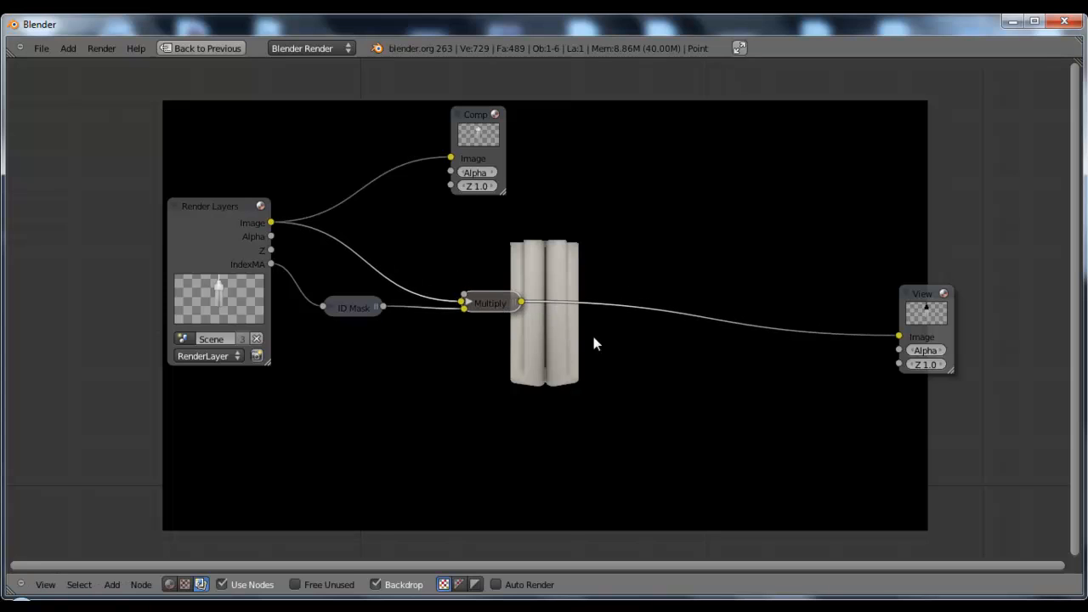
Add a Glare filter node and insert it between the Multiply and Viewer nodes
key("shift+a")
mouse_move(632, 460)
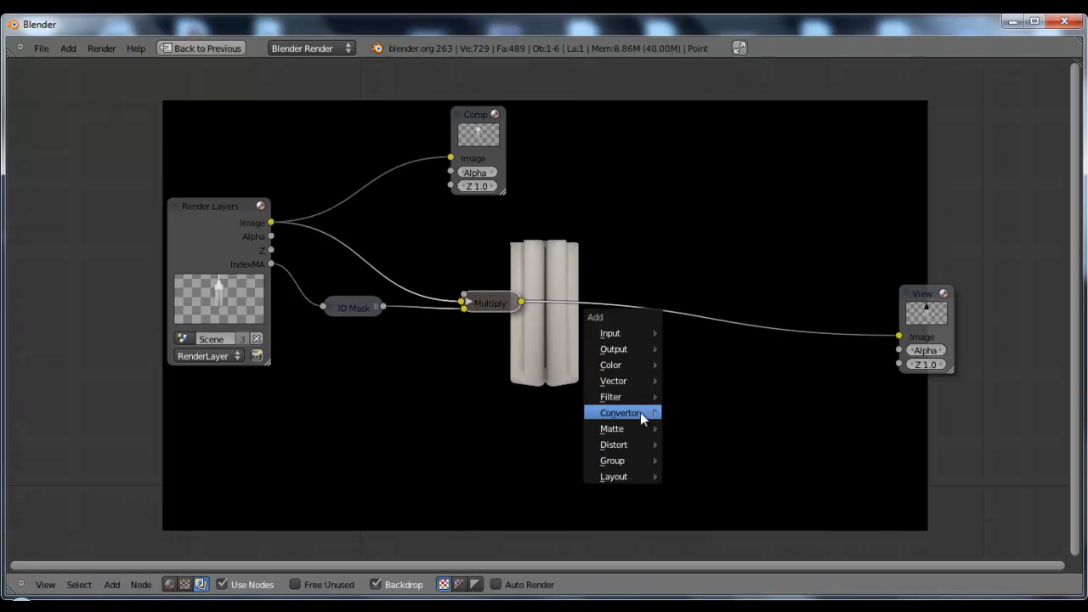
mouse_move(644, 395)
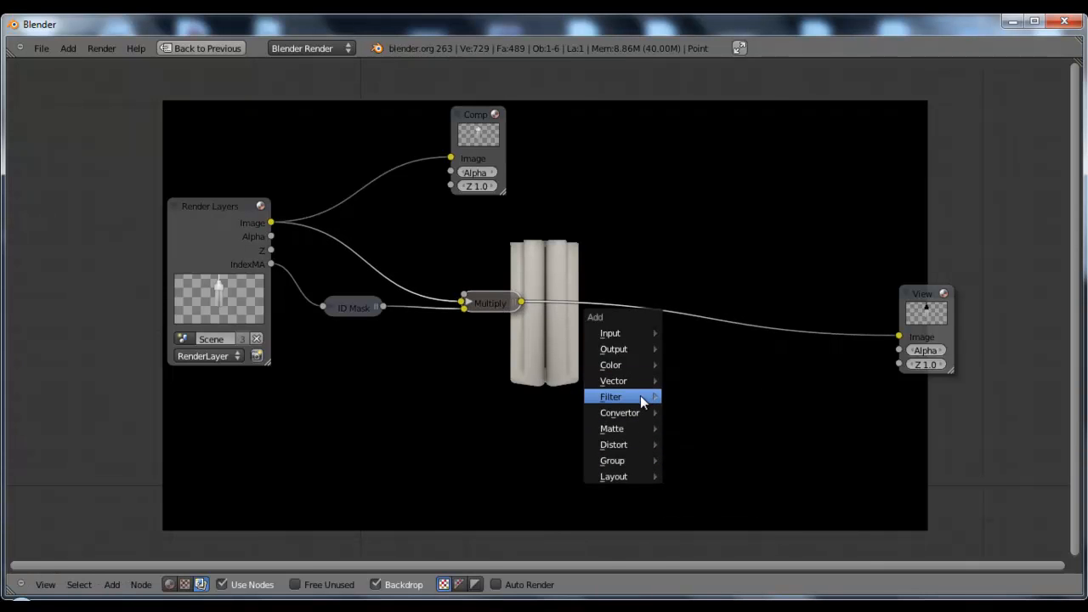
left_click(709, 506)
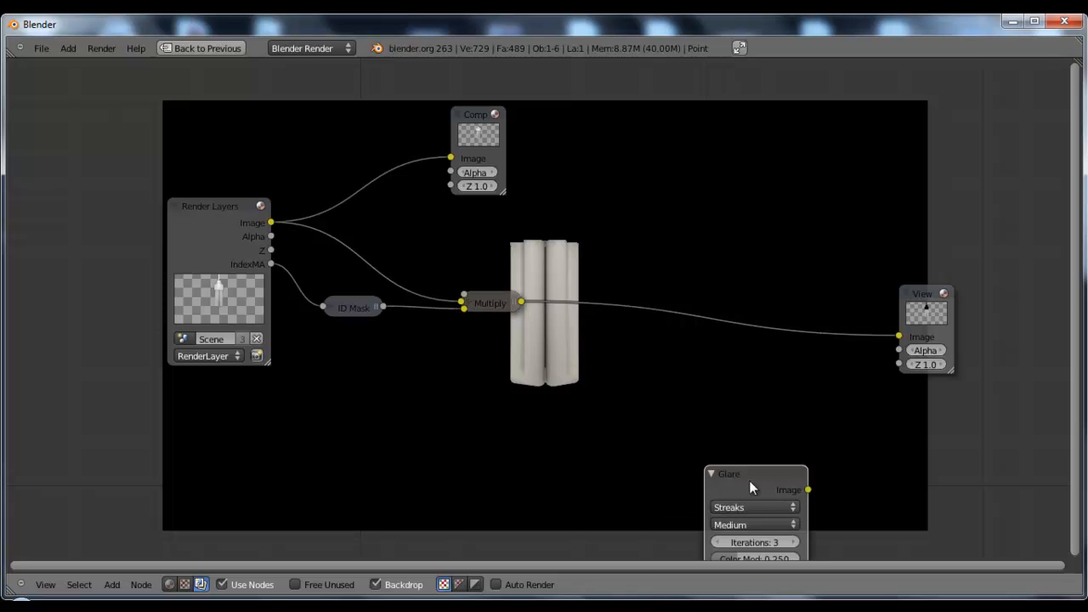
left_click(653, 381)
left_click_drag(486, 308, 444, 306)
left_click_drag(694, 384, 662, 273)
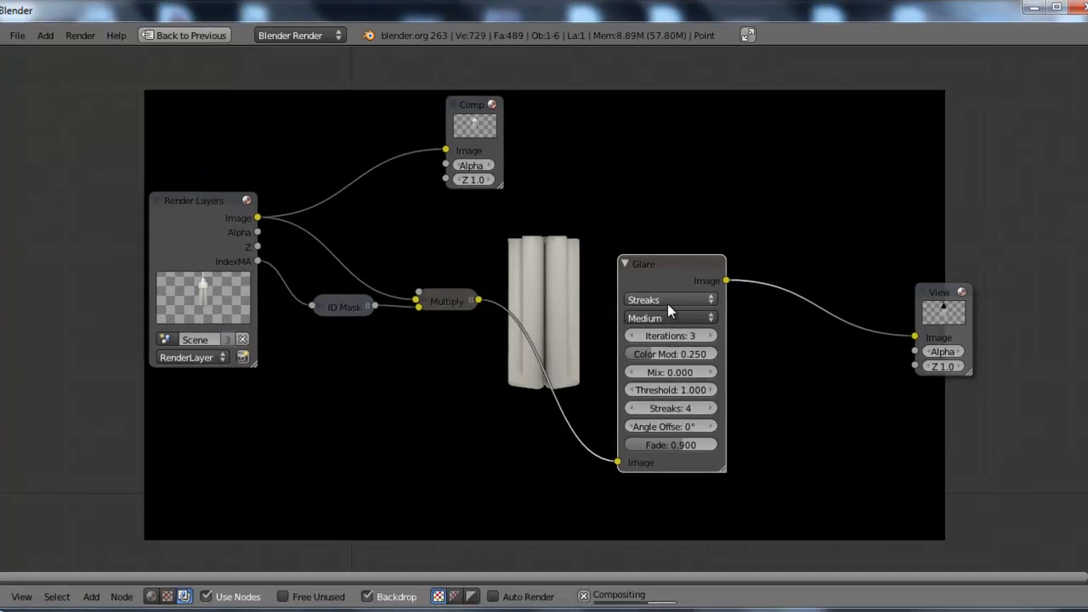
Set the Glare node to Fog Glow with a Mix of 1 and move it clear of the lamp preview
left_click(664, 301)
left_click(677, 263)
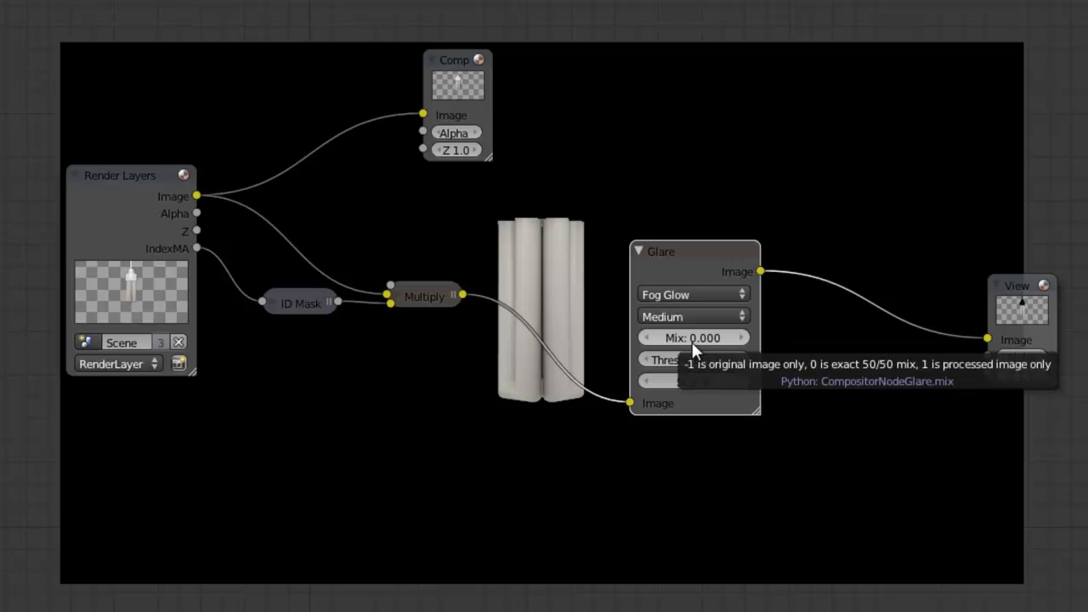
left_click(692, 337)
type("1")
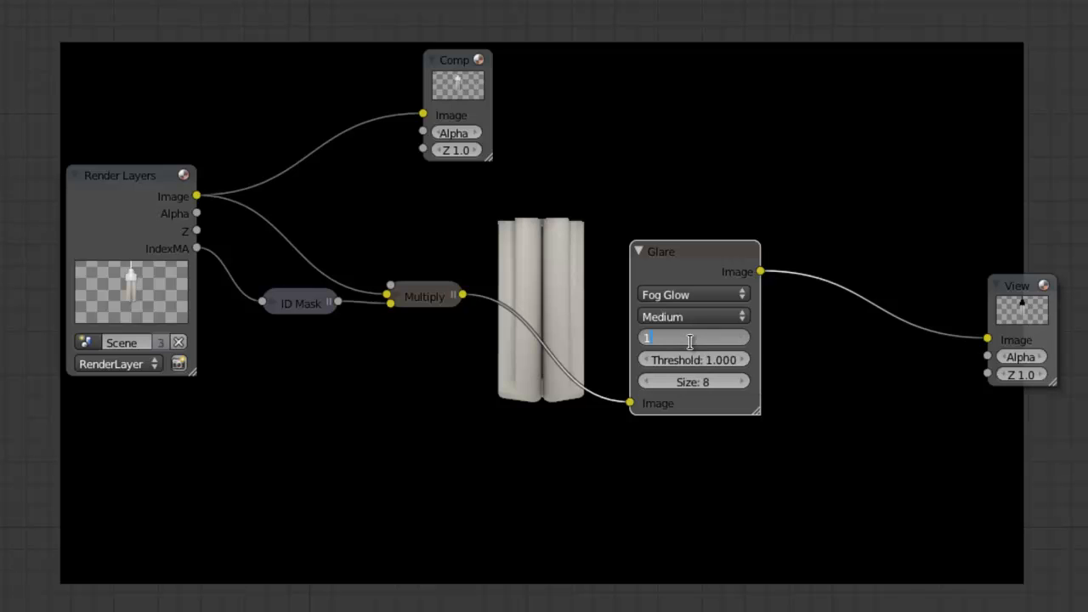
key("Return")
left_click_drag(692, 248, 579, 334)
left_click_drag(655, 321, 758, 292)
Lower the Glare threshold to 0 and raise its size to 9
left_click(700, 385)
left_click(700, 385)
left_click(700, 385)
left_click(700, 385)
left_click(700, 383)
left_click(700, 384)
left_click(699, 383)
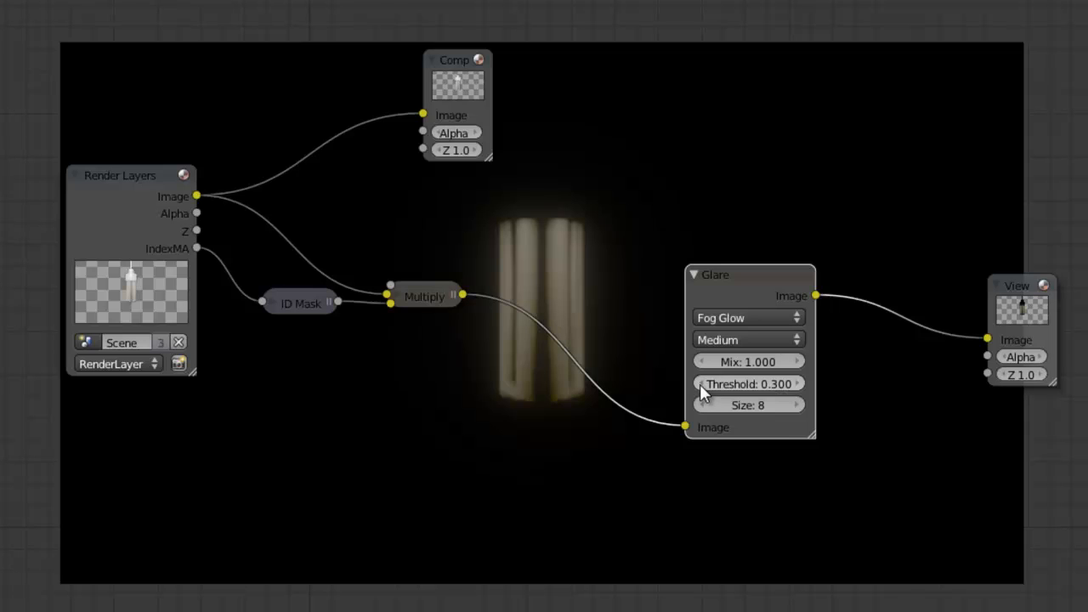
left_click(699, 384)
left_click(699, 383)
left_click(700, 384)
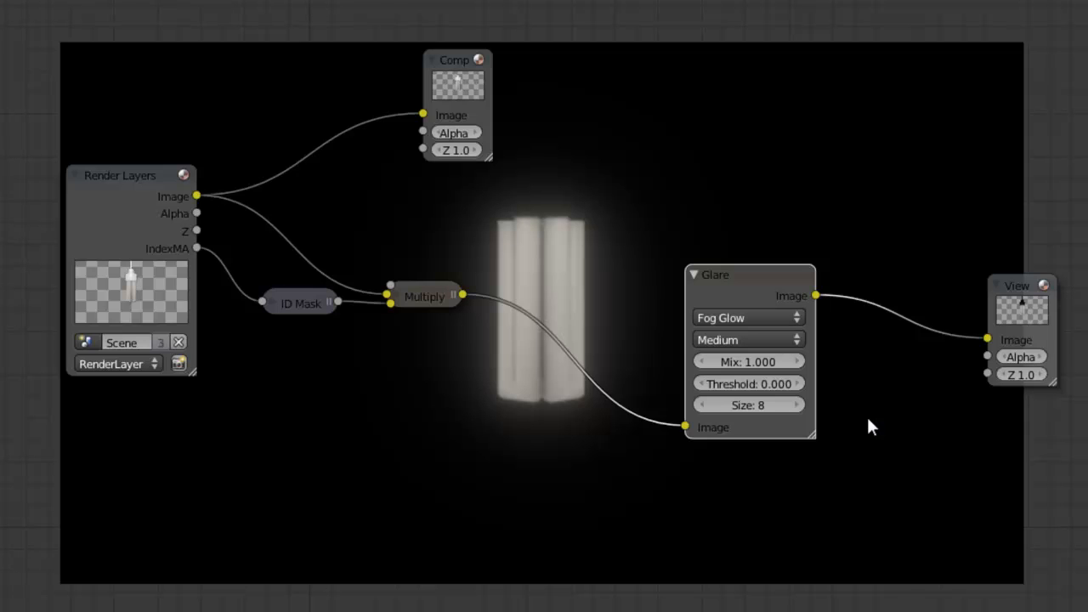
left_click(796, 405)
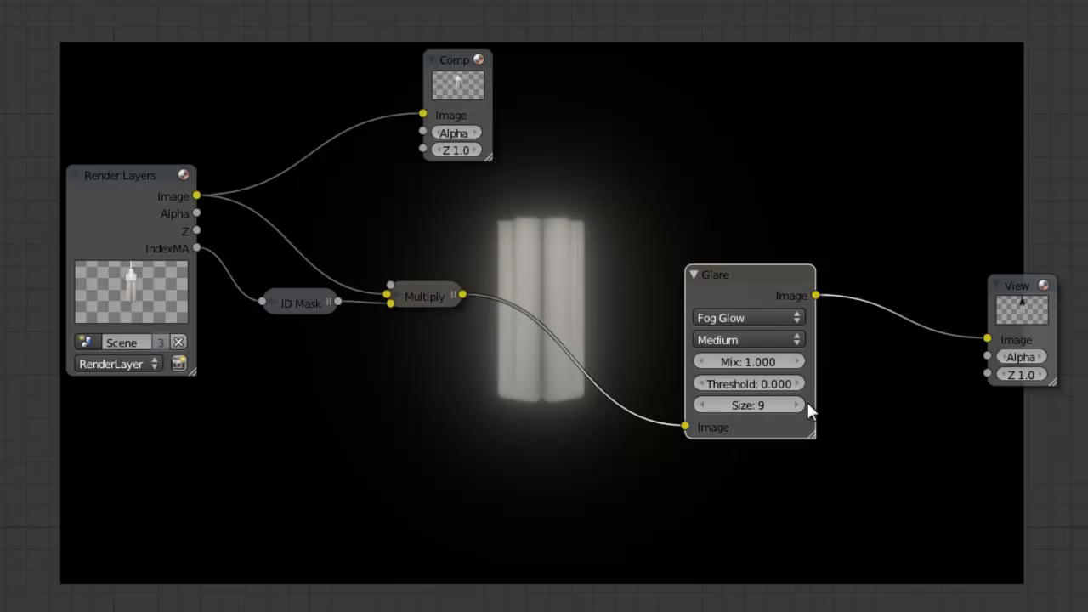
Collapse the Glare node beside Multiply and add a Mix node set to Add
left_click_drag(759, 286, 563, 334)
key("h")
key("shift+a")
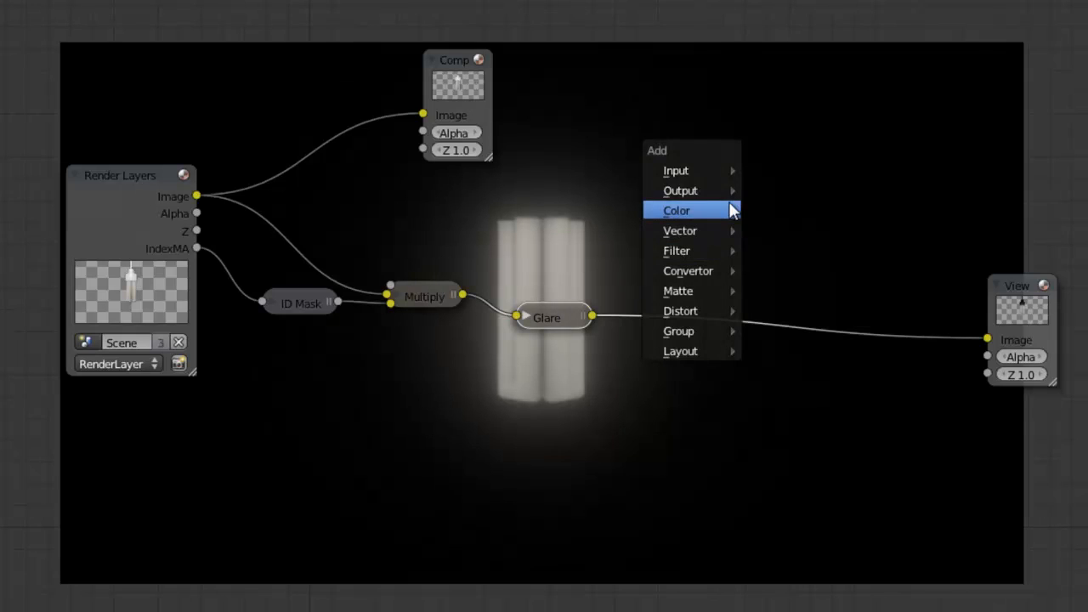
mouse_move(718, 213)
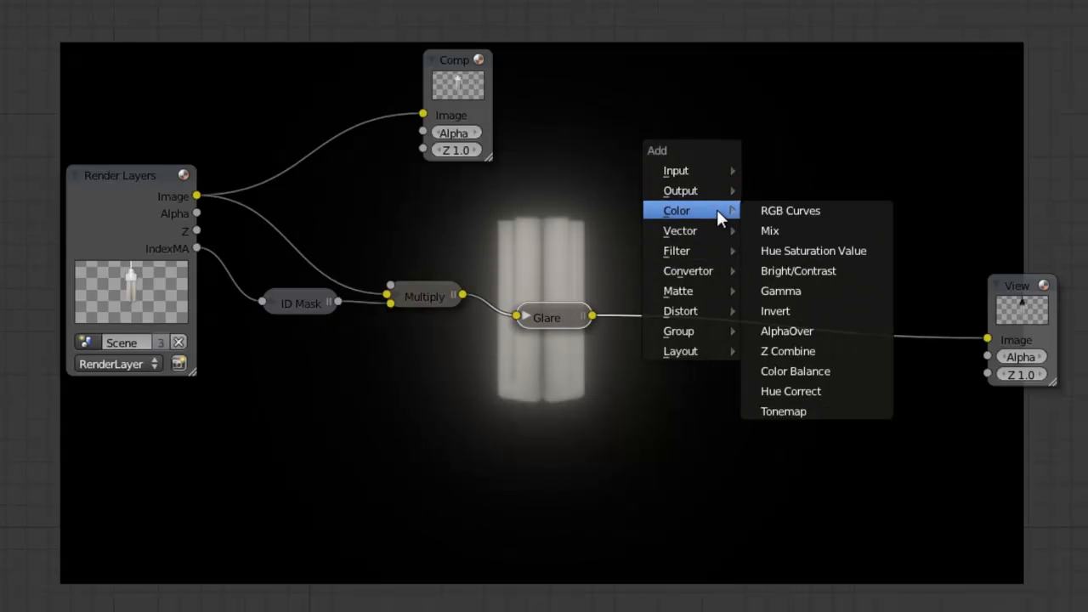
left_click(790, 229)
left_click(792, 200)
left_click(785, 236)
Feed the Render Layers image and the Glare output into the Add node and preview its result in the Viewer
left_click_drag(592, 317, 762, 256)
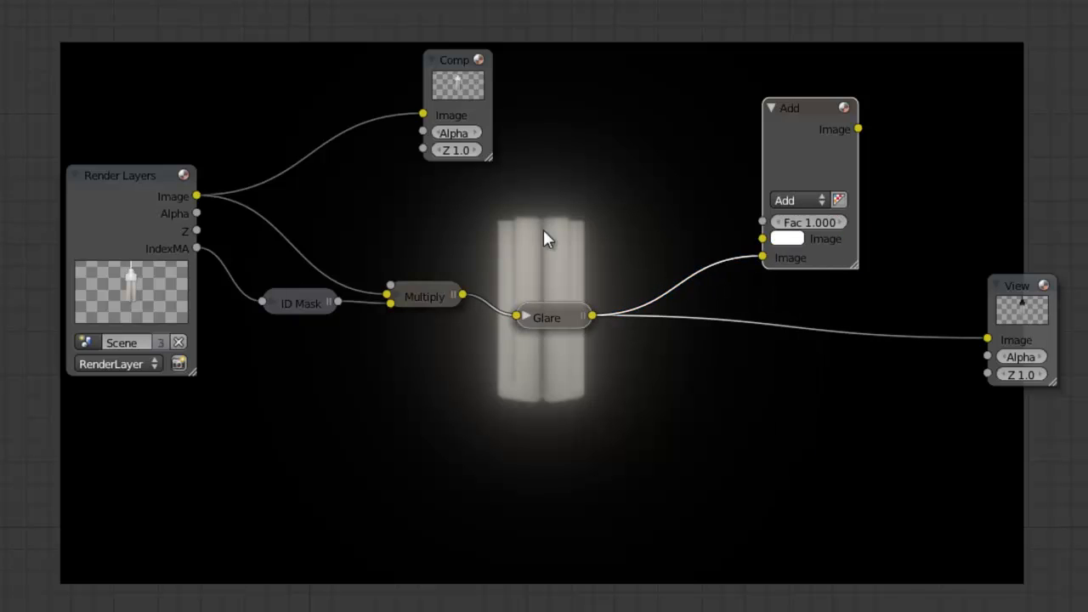
left_click_drag(198, 194, 763, 238)
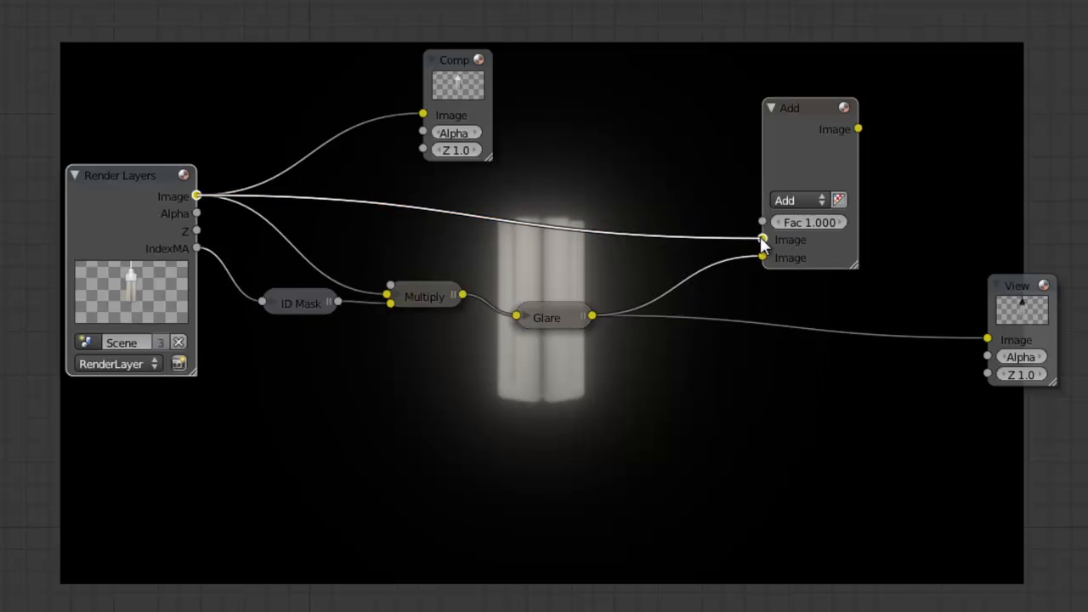
left_click(816, 161, "ctrl+shift")
Expand the Glare node and change its glare type to Streaks
middle_click_drag(802, 351, 725, 357)
left_click(470, 310)
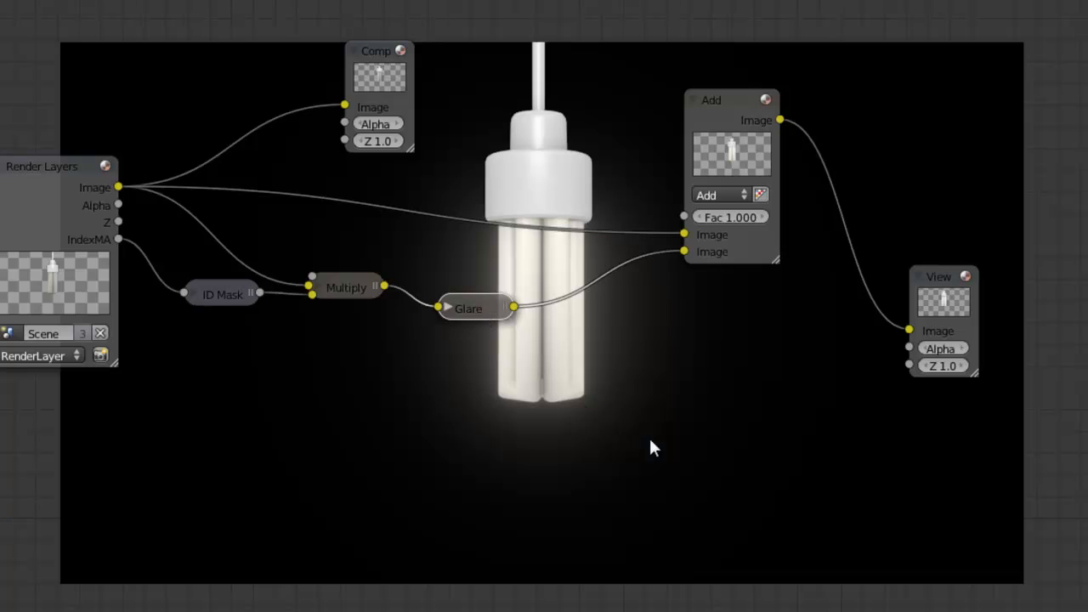
key("h")
scroll(614, 388, "up", 1)
middle_click_drag(734, 422, 599, 341)
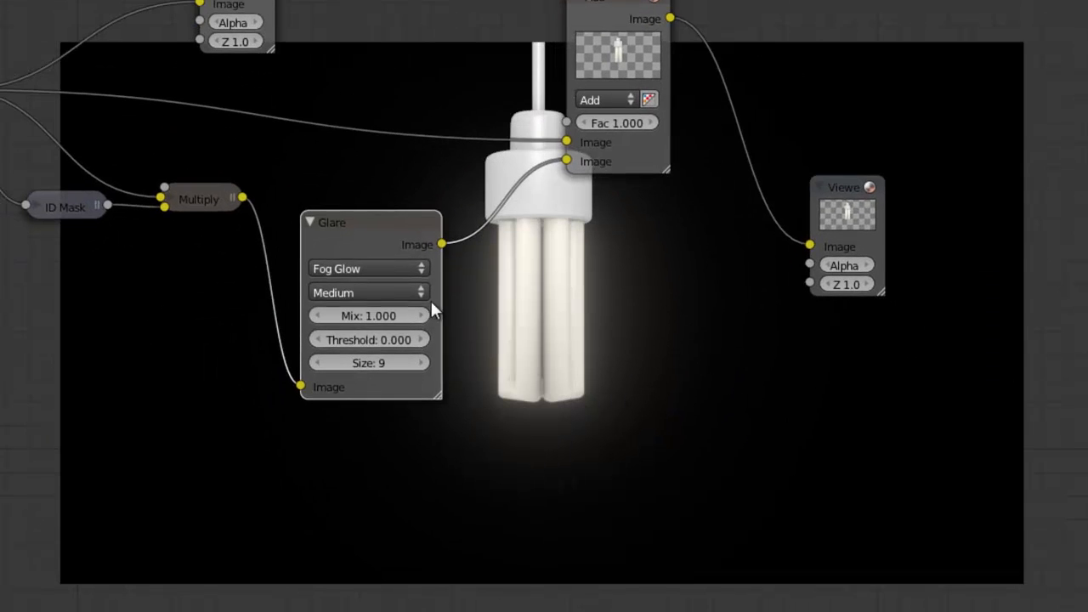
left_click(394, 269)
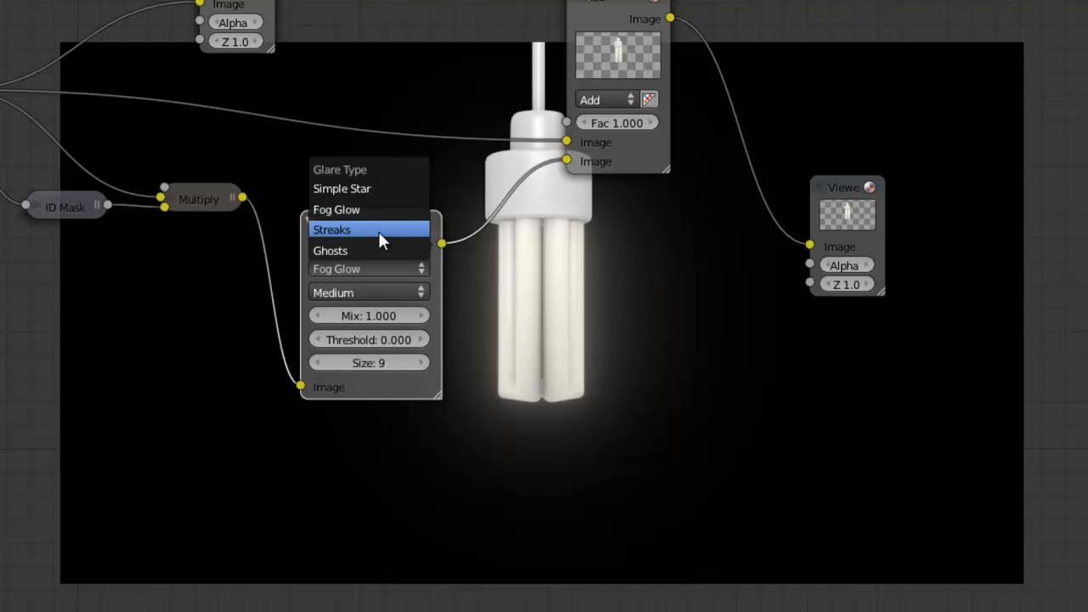
left_click(378, 232)
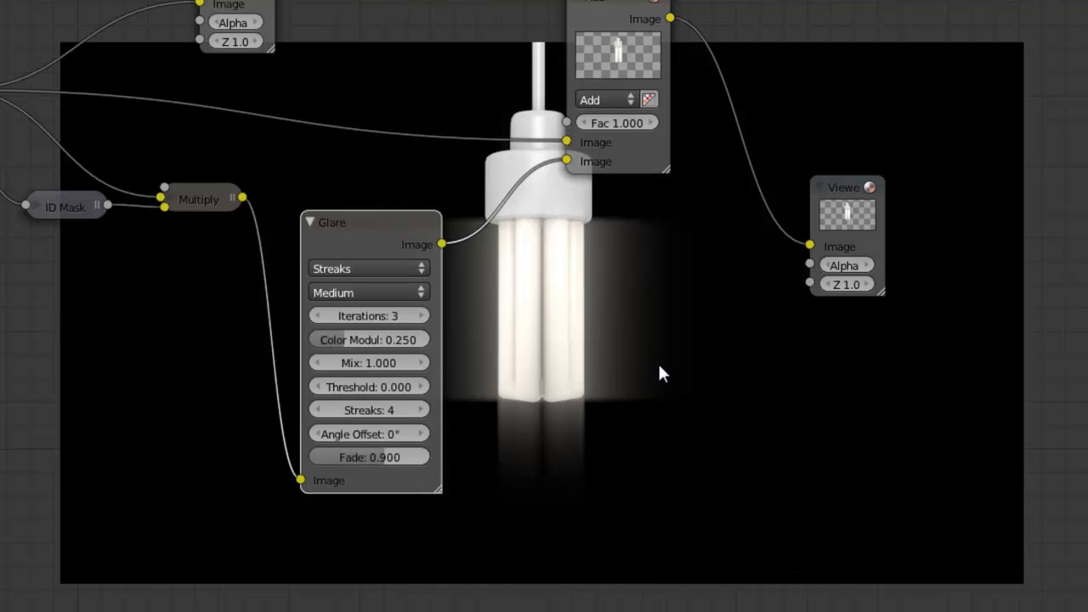
Raise the Glare node's number of streaks to 16
middle_click_drag(660, 368, 571, 296)
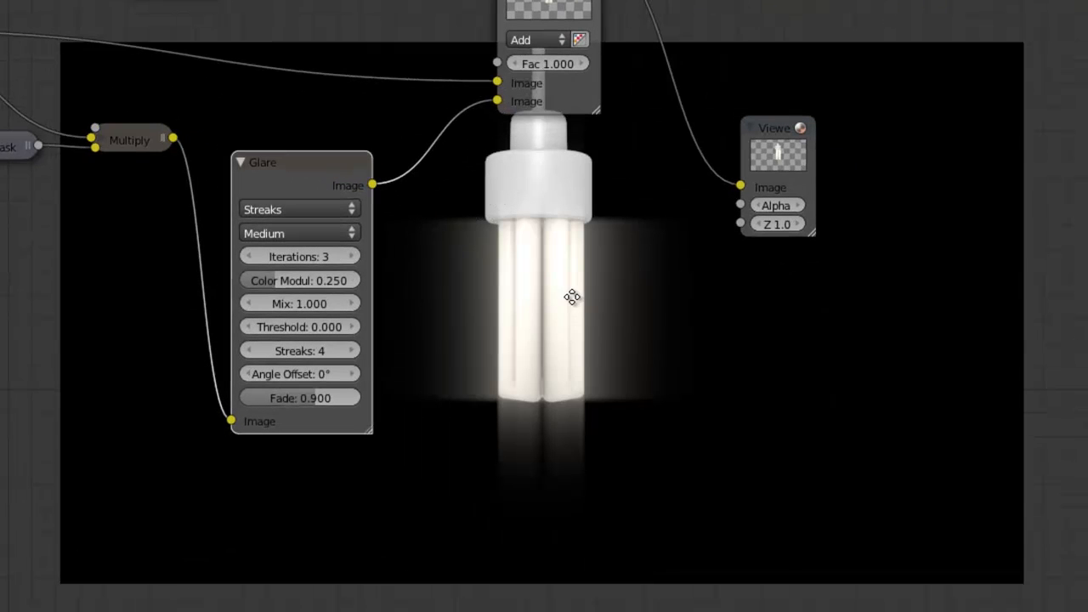
left_click(355, 351)
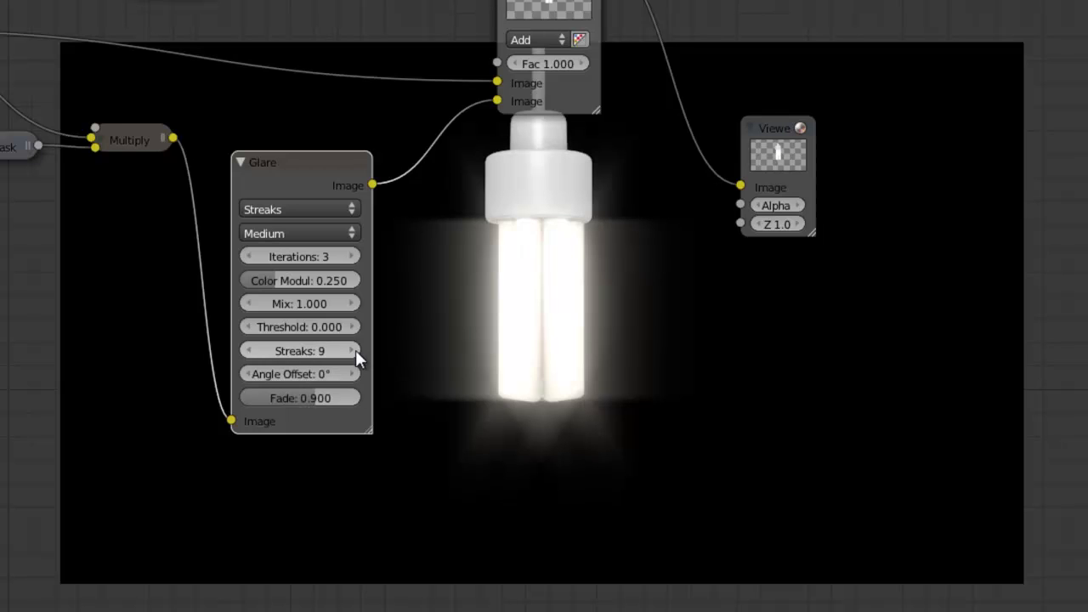
left_click(355, 350)
left_click(355, 350)
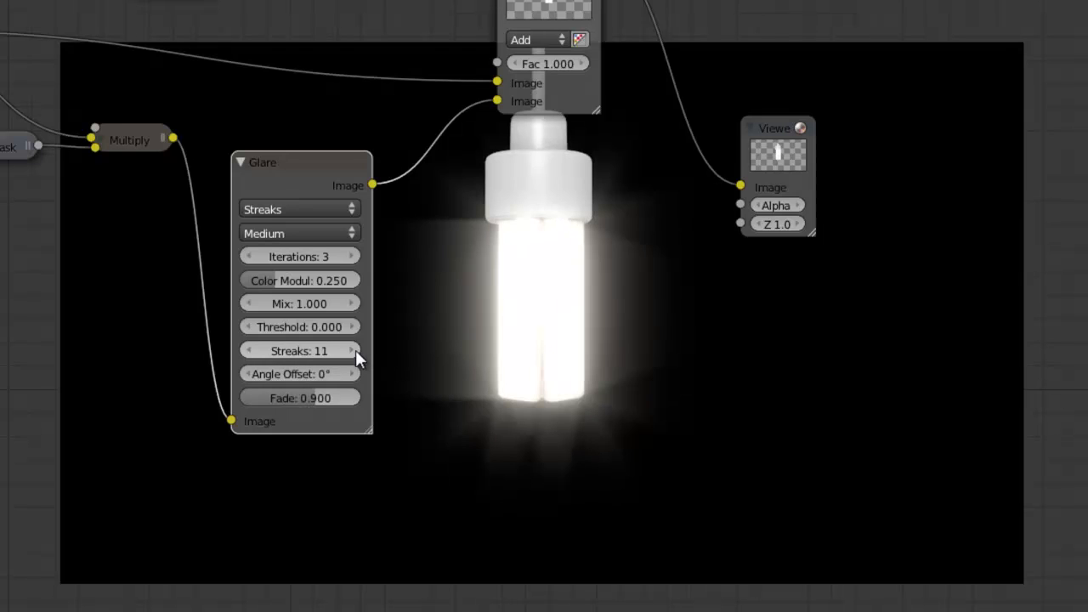
left_click(355, 350)
left_click(355, 350)
left_click(355, 350)
left_click(356, 350)
left_click(355, 350)
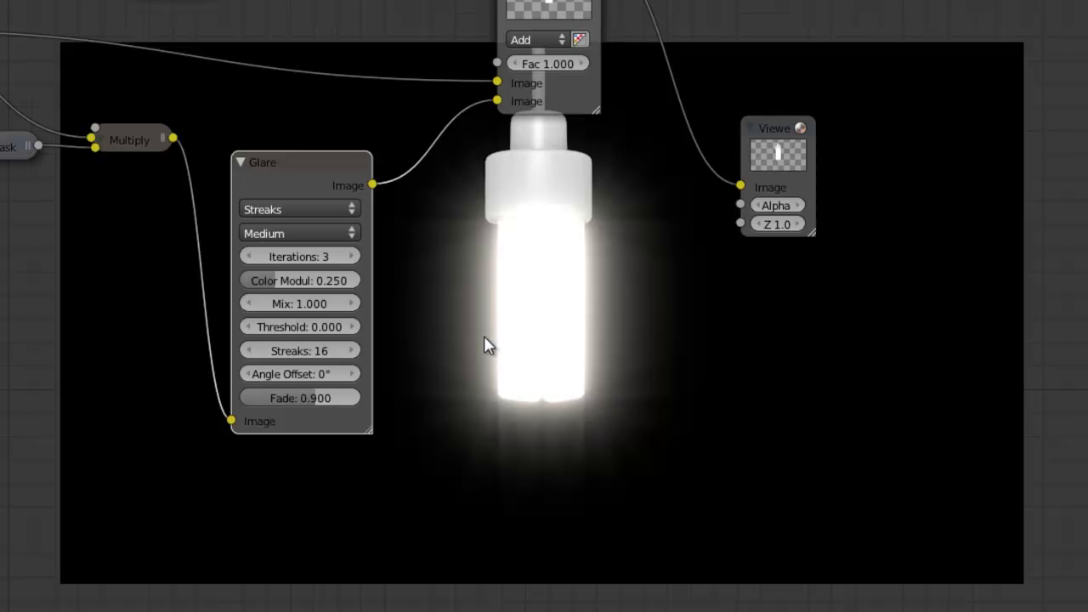
Set the Glare node's number of streaks to 2
middle_click_drag(450, 294, 474, 313)
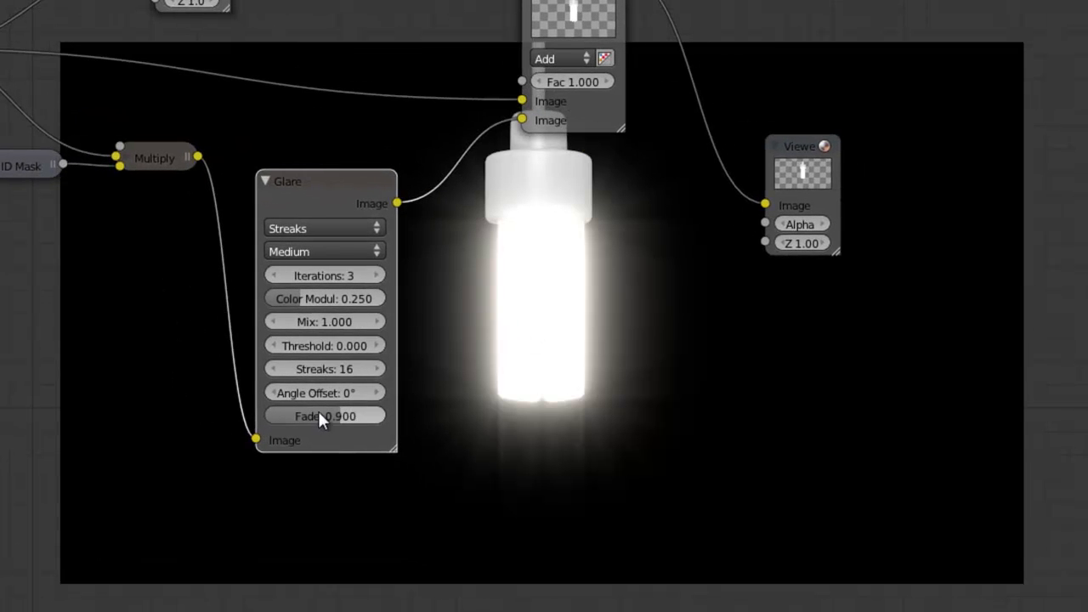
left_click(325, 369)
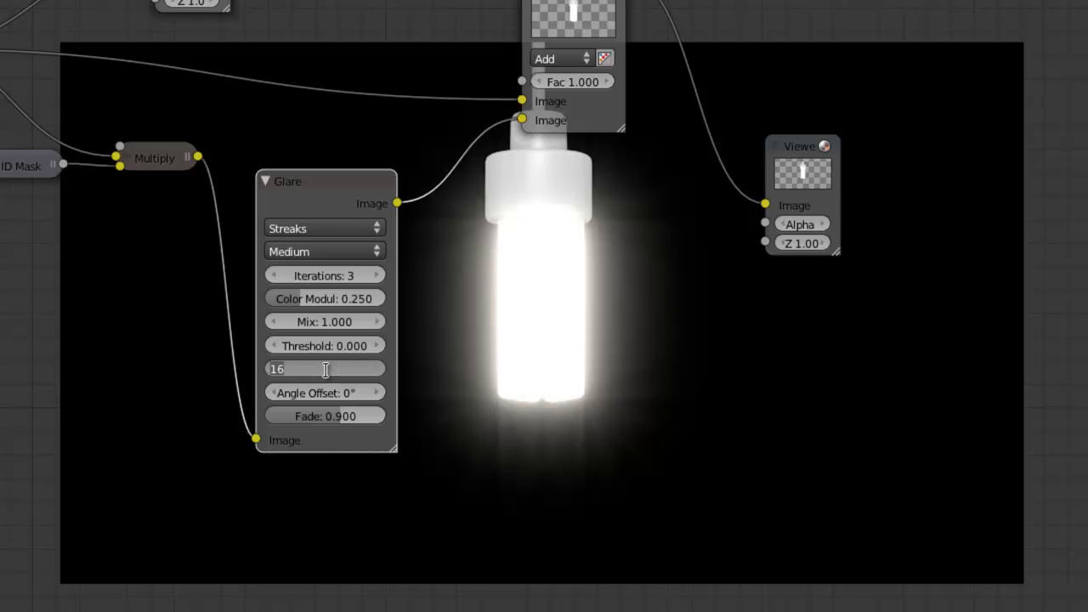
type("2")
key("Return")
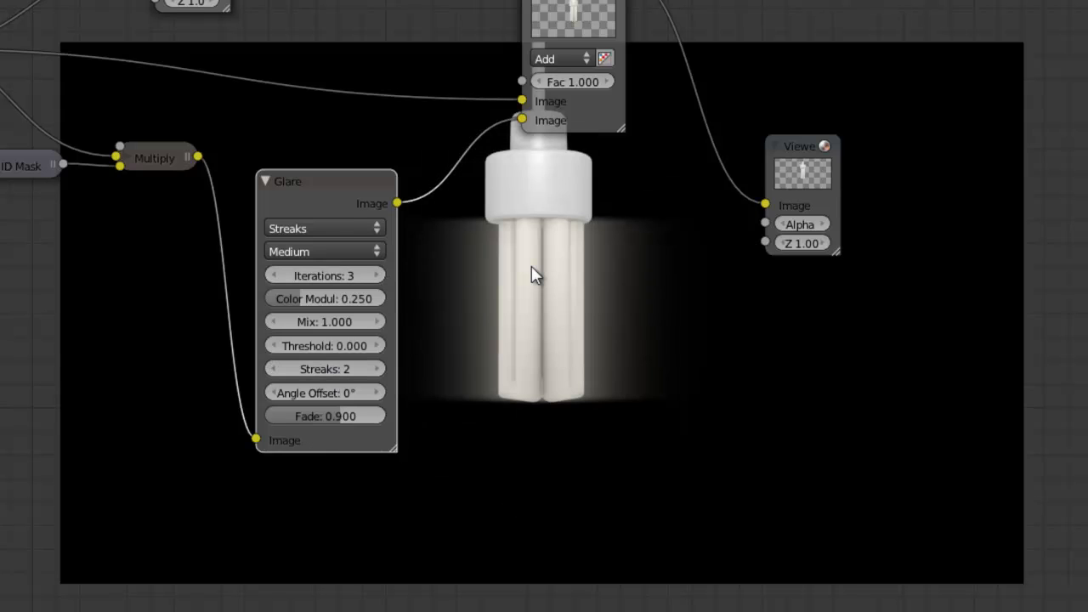
Increase the Glare node's number of streaks to 9
mouse_move(373, 368)
left_mouse_down()
mouse_move(391, 367)
mouse_move(379, 367)
left_mouse_up()
left_click(379, 368)
left_click(379, 368)
left_click(379, 368)
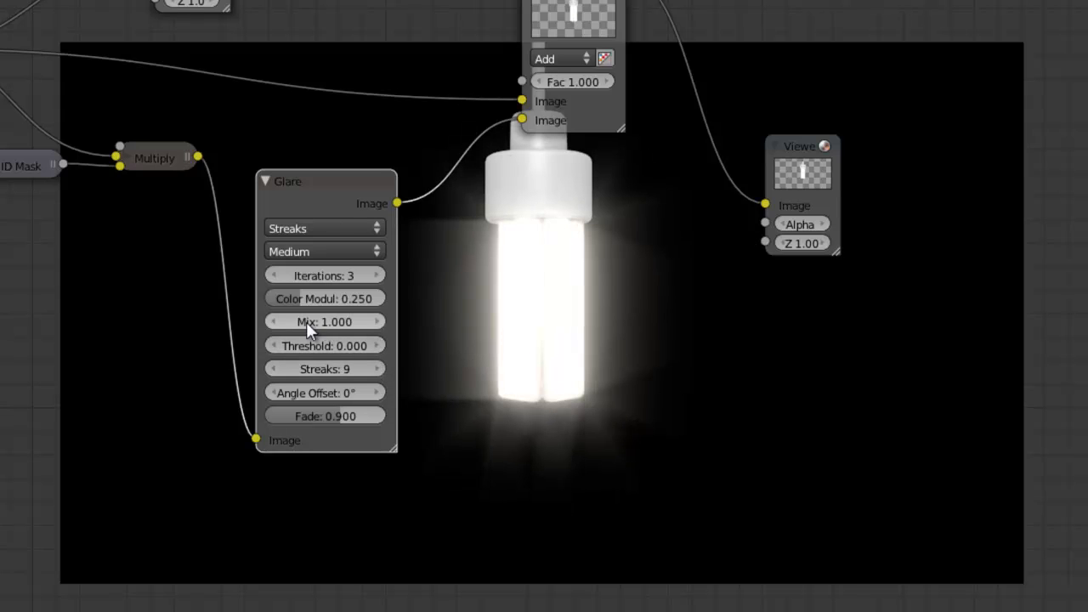
Set the Glare node's streaks to 16, its color modulation to 0.658 and its fade to 0.810
left_click_drag(311, 369, 473, 377)
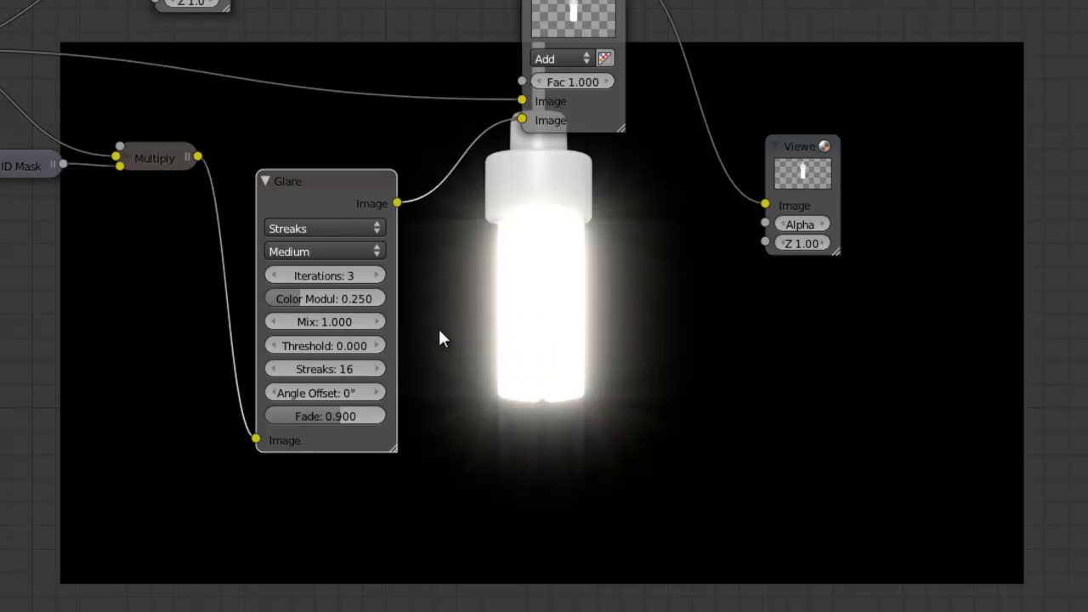
left_click_drag(304, 299, 346, 297)
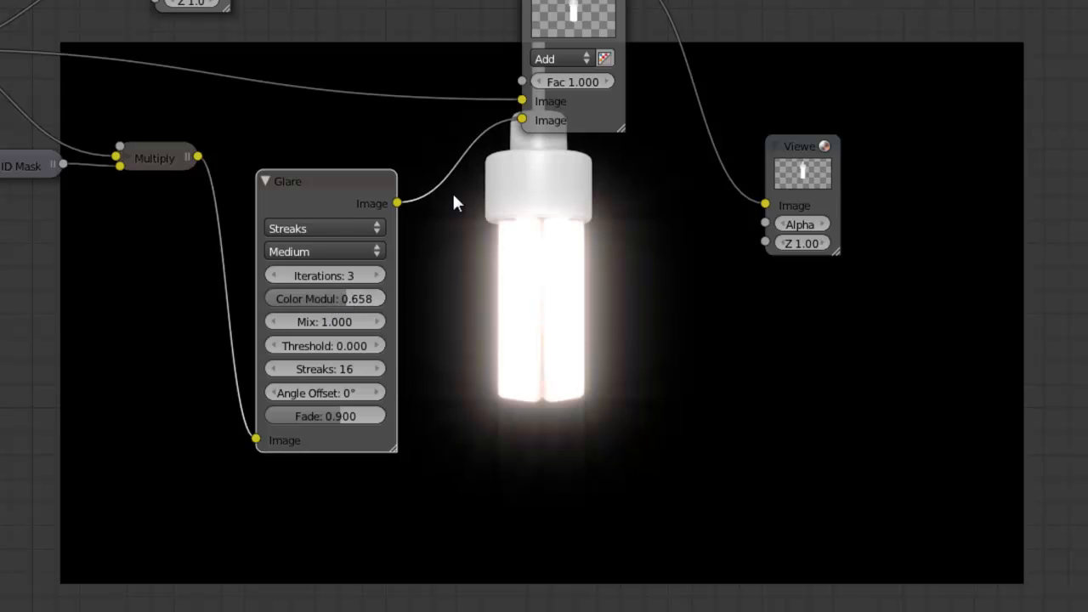
middle_click_drag(698, 361, 666, 328)
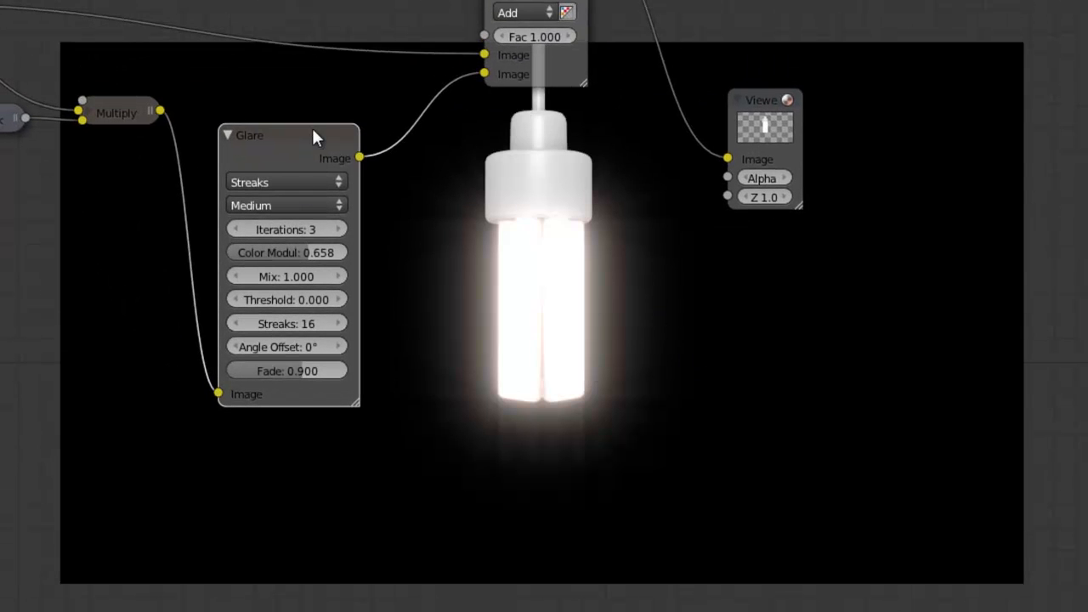
middle_click_drag(471, 218, 490, 309)
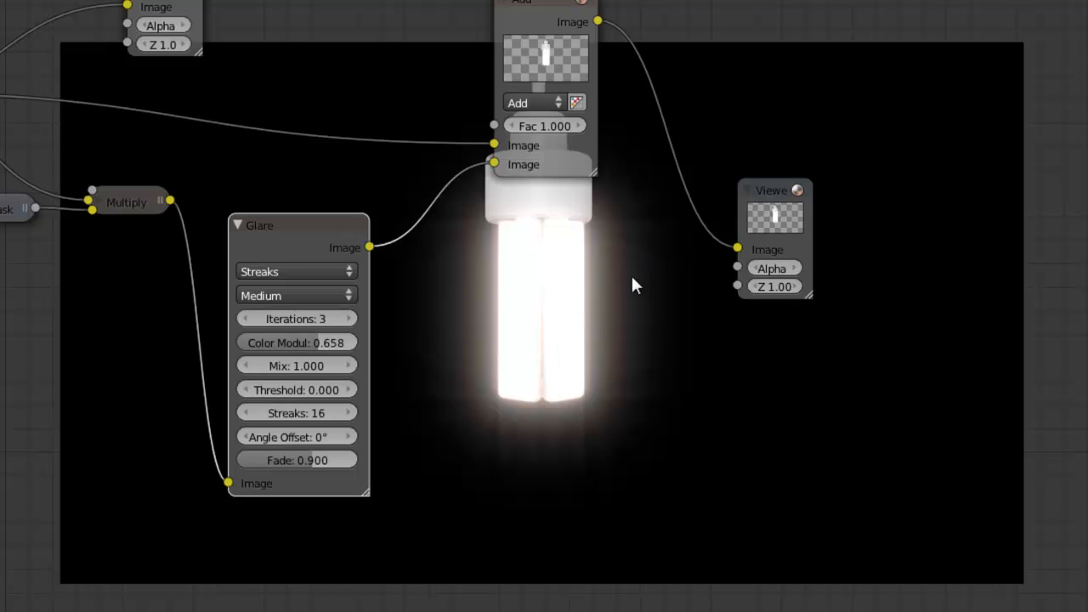
left_click_drag(310, 460, 267, 465)
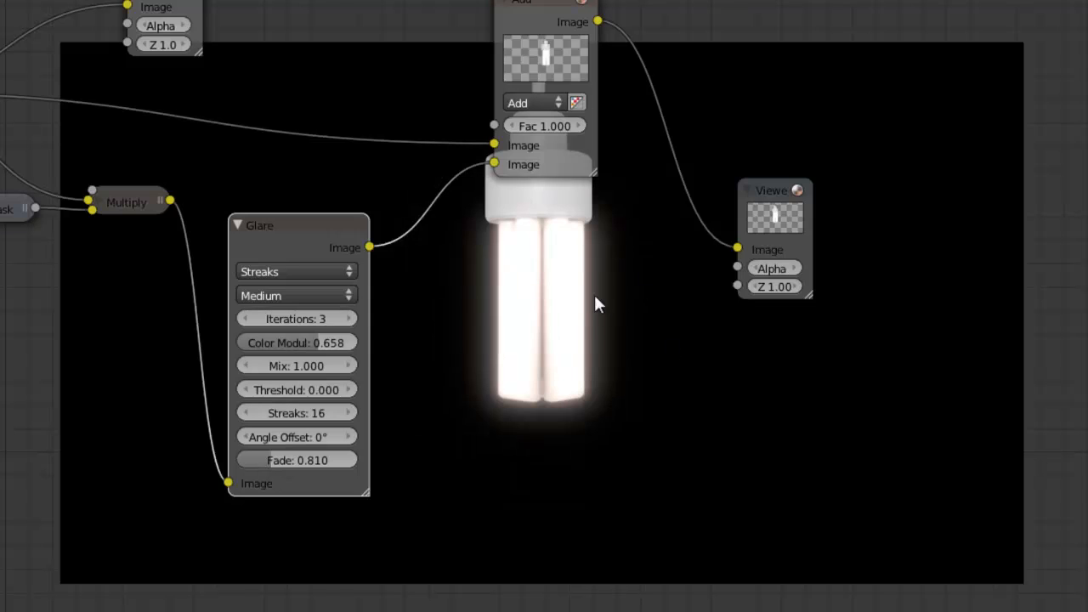
middle_click_drag(600, 323, 582, 359)
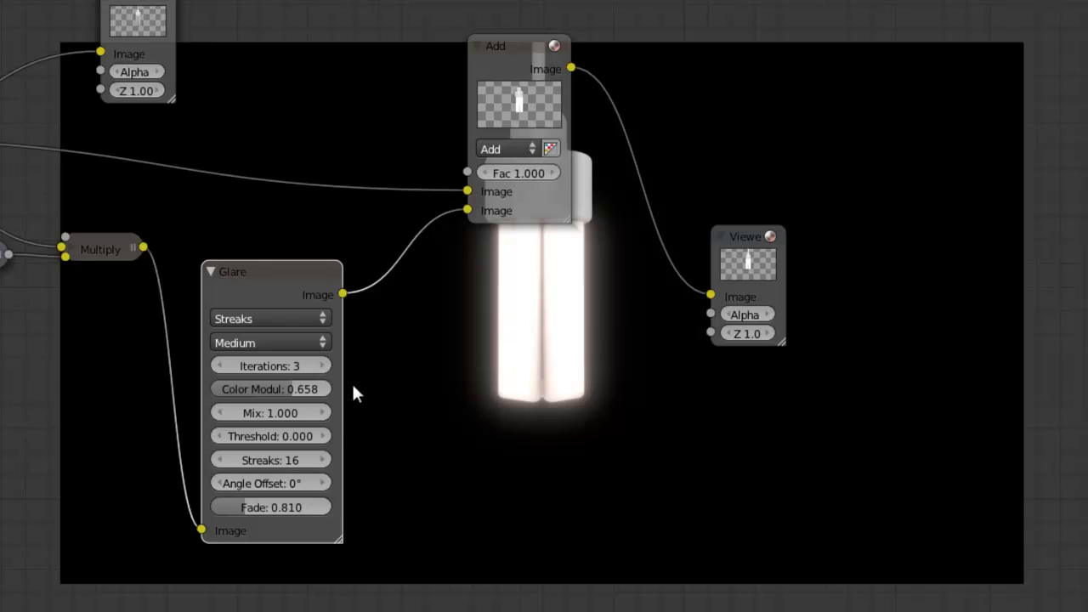
Try the Glare node with 2 streaks and a fade of 1.000
left_click(265, 460)
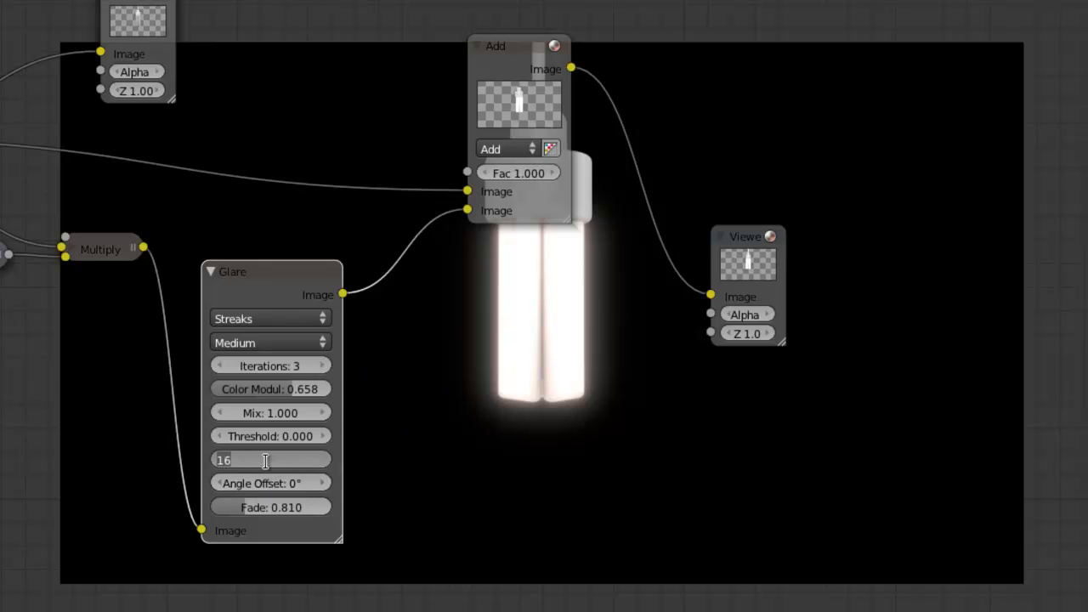
type("2")
key("Return")
left_click_drag(289, 507, 378, 510)
middle_click_drag(693, 405, 700, 328)
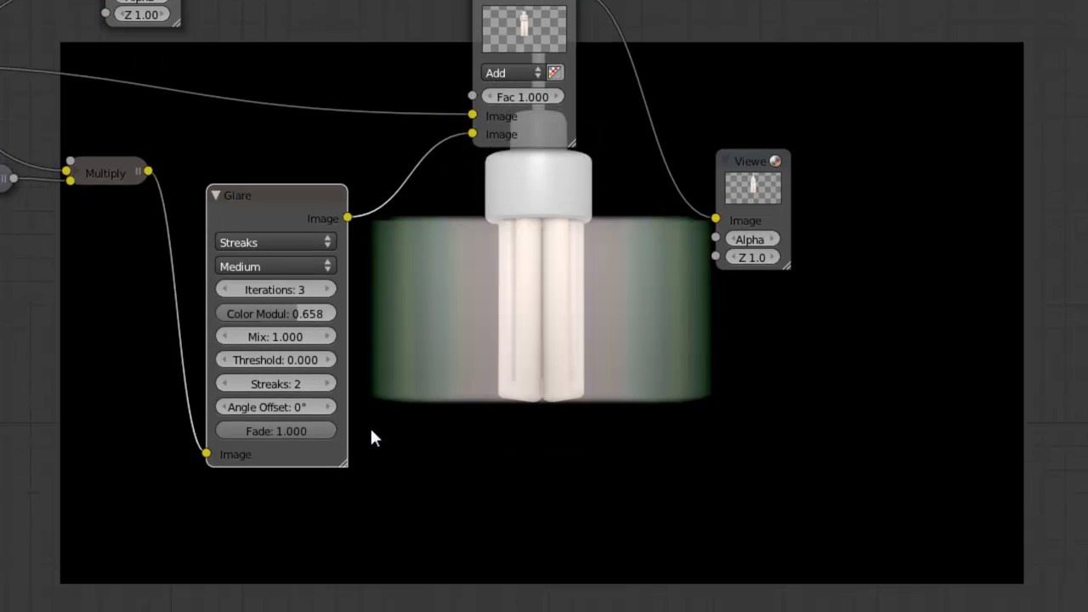
Raise the Glare node's streaks to 4, try larger angle offsets, and reset the offset to 0°
left_click(328, 383)
left_click(328, 384)
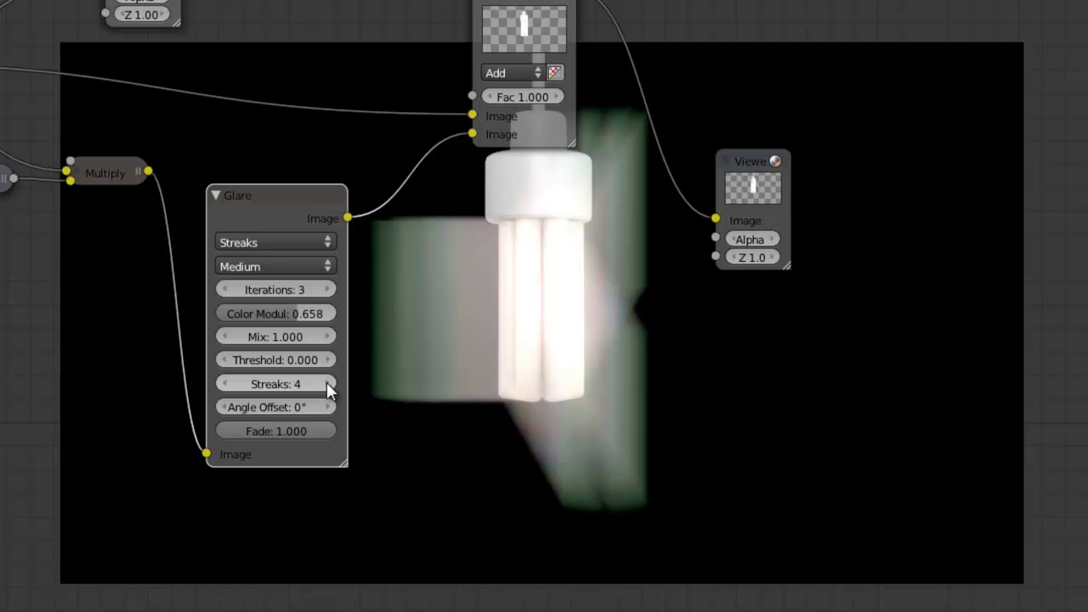
left_click_drag(266, 409, 284, 407)
left_click(327, 407)
left_click(328, 407)
left_click(327, 407)
left_click(327, 407)
left_click(327, 407)
left_click(327, 407)
left_click(327, 407)
left_click(282, 406)
type("0")
key("Return")
Set the Glare node's streaks to 16 and its fade to 0.814
left_click_drag(295, 384, 631, 396)
left_click_drag(247, 433, 233, 437)
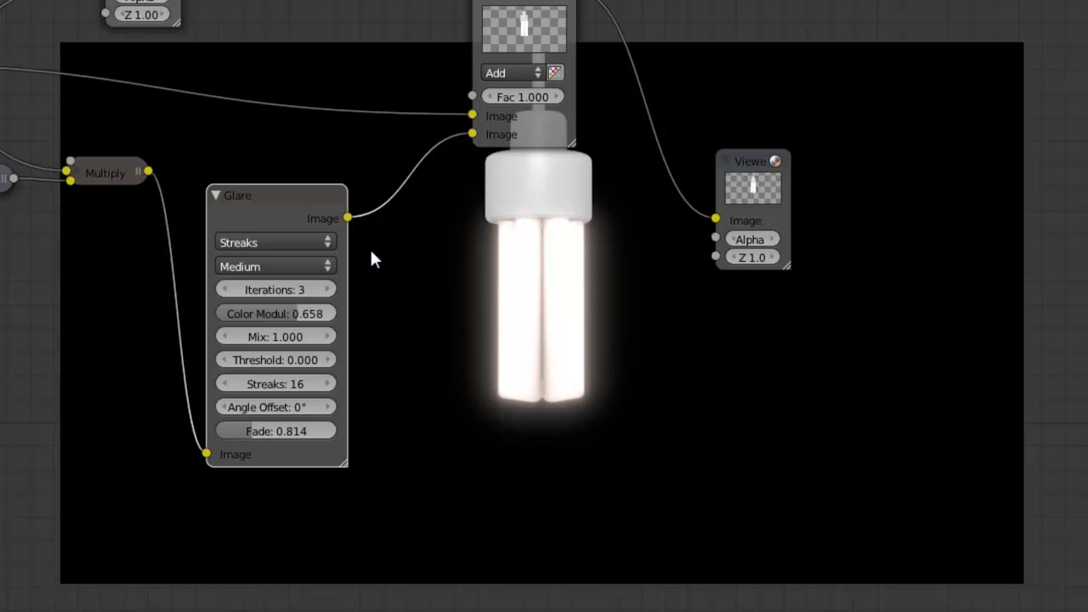
Cut the Glare node's input and output links, move it aside, and duplicate it into its old place
right_click_drag(176, 232, 282, 265, "ctrl")
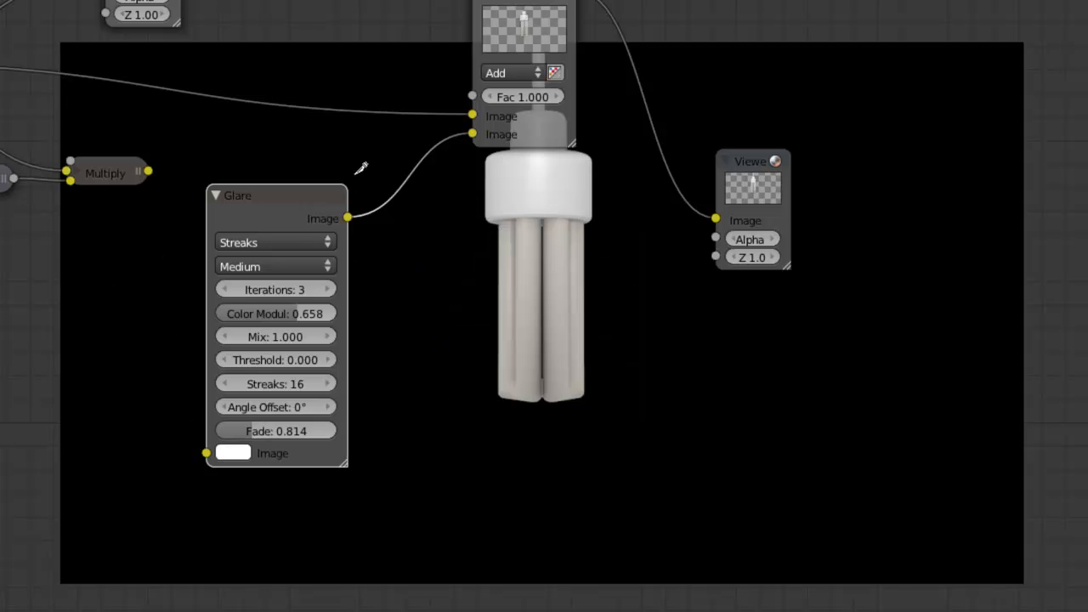
right_click_drag(361, 169, 274, 206, "ctrl")
left_click_drag(274, 207, 887, 364)
key("shift+d")
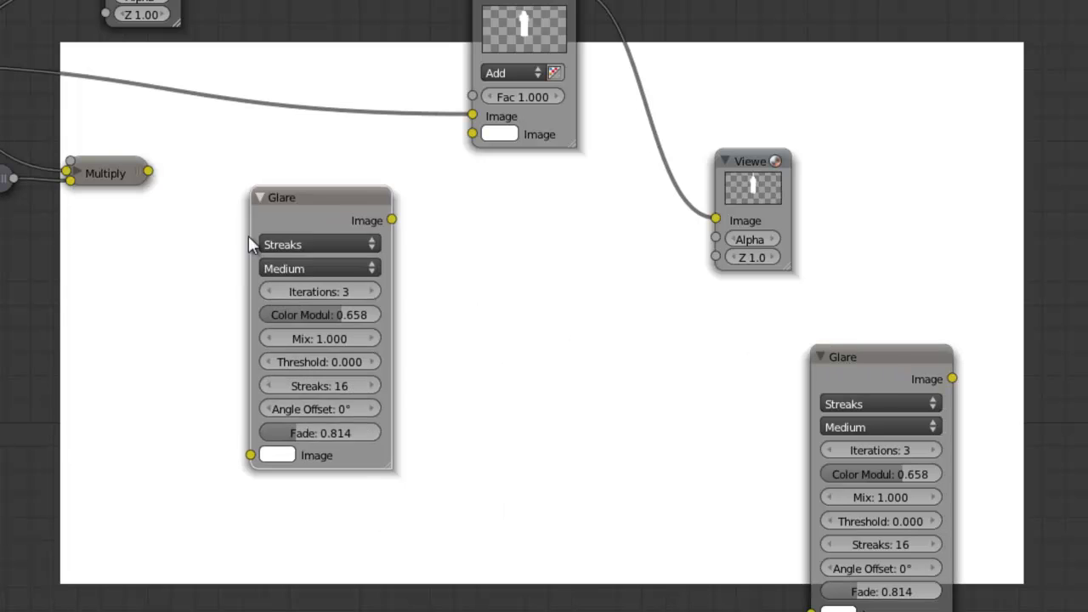
left_click(235, 204)
Connect the Multiply output through the duplicate Glare into the Add node's second image input, and move the spare Glare farther away
left_click_drag(148, 175, 259, 433)
left_click_drag(400, 197, 471, 134)
left_click_drag(322, 175, 310, 165)
left_click_drag(875, 360, 1052, 293)
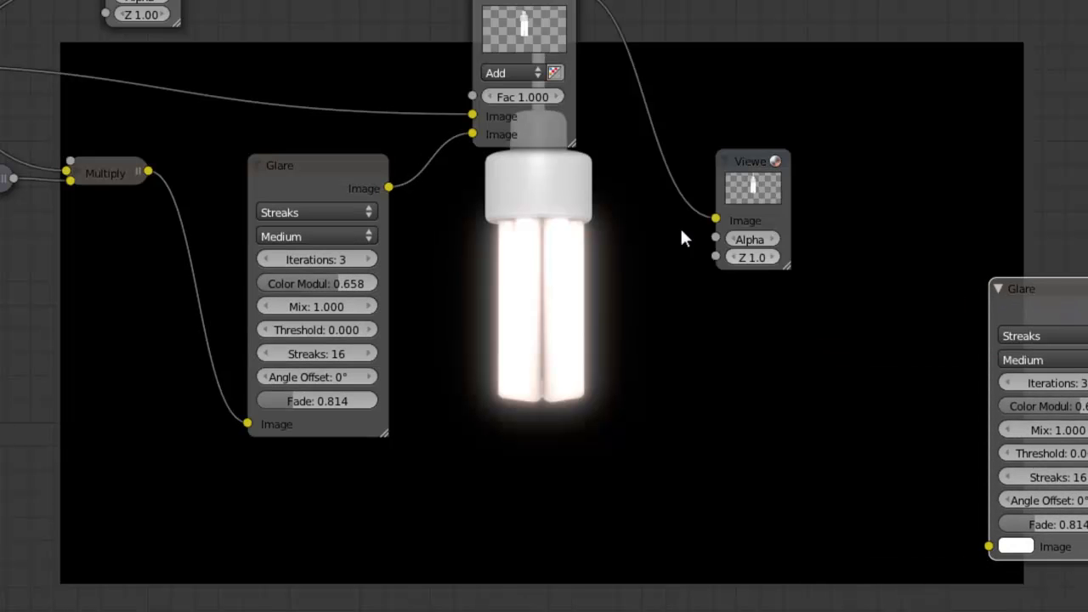
Try the connected Glare node as Simple Star with a fade of 1.000, toggling Rotate 45 off and on
left_click(311, 207)
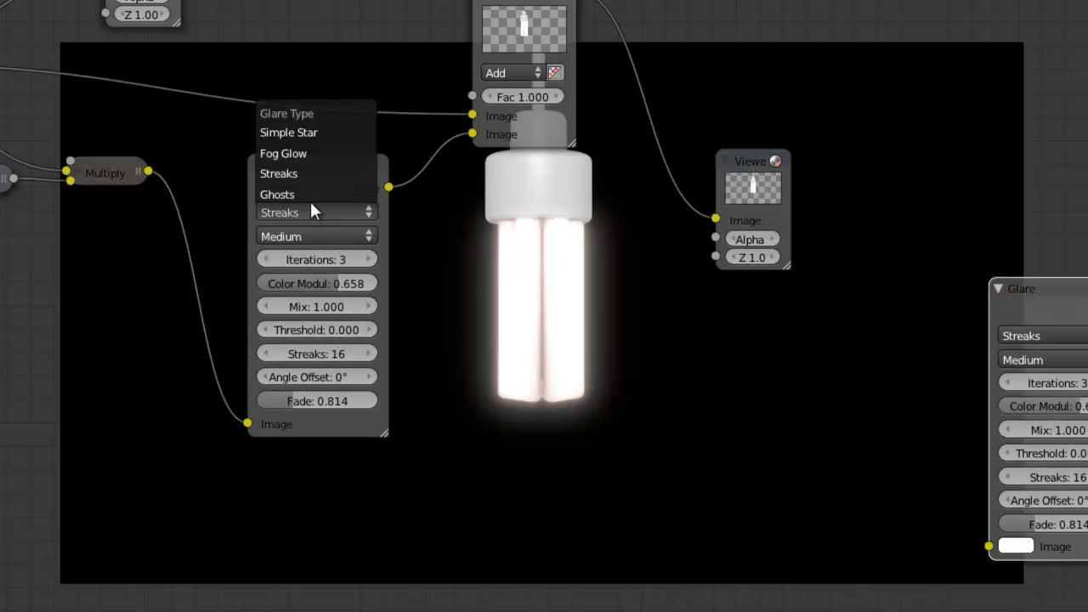
left_click(328, 135)
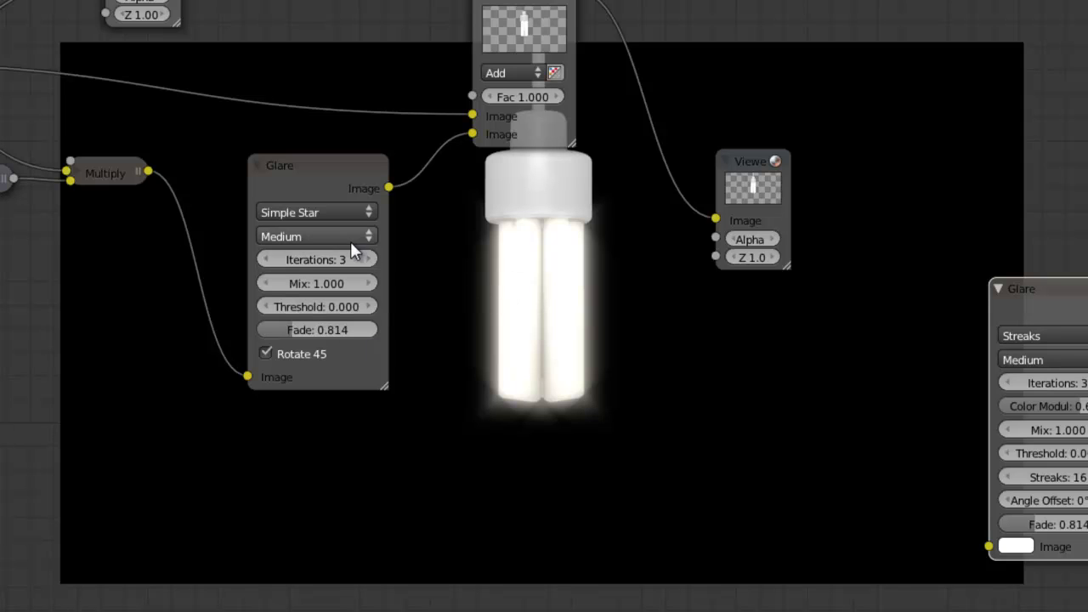
left_click(266, 354)
left_click(266, 354)
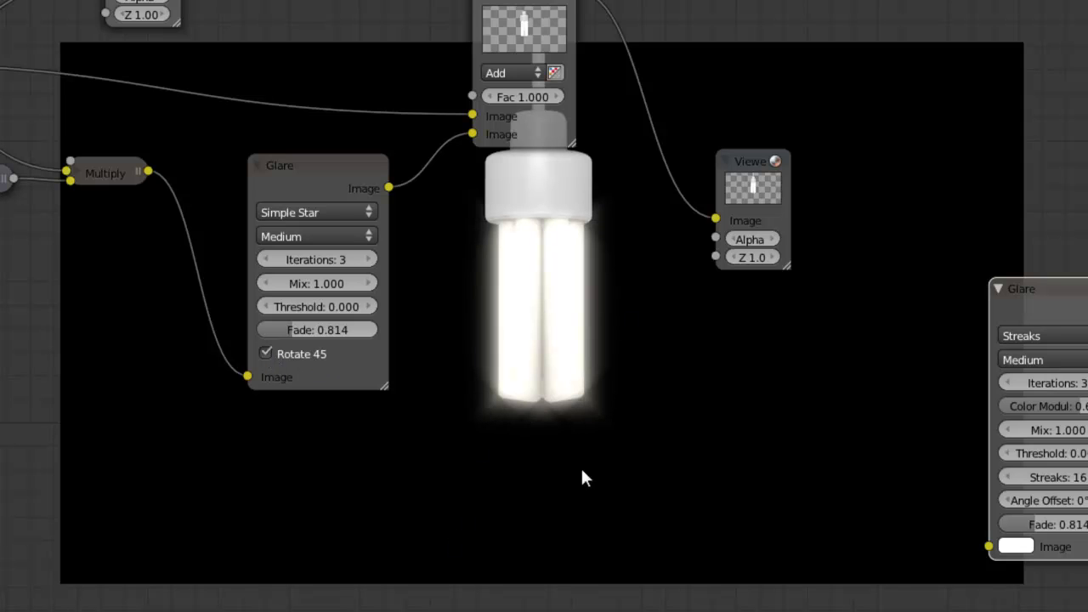
left_click_drag(300, 325, 421, 328)
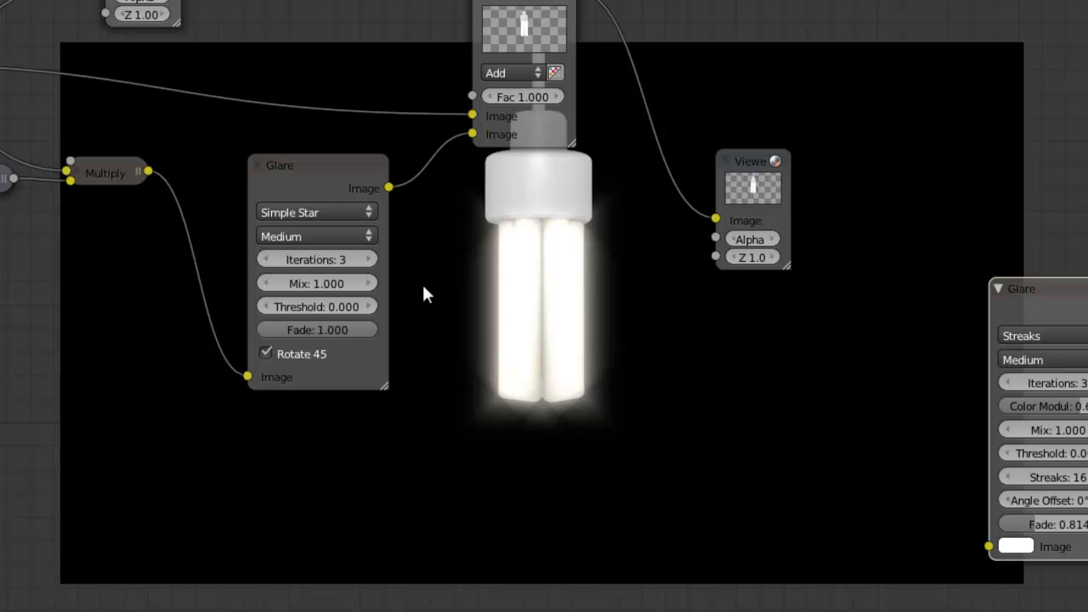
Try the Ghosts glare type on the connected Glare node
left_click(349, 212)
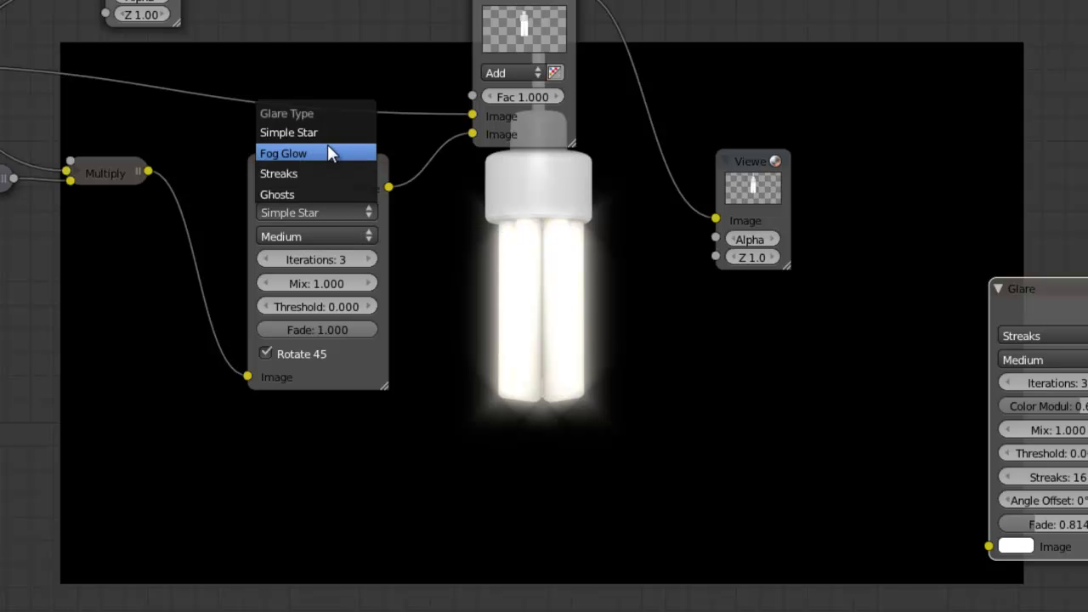
left_click(322, 194)
middle_click_drag(558, 275, 476, 204)
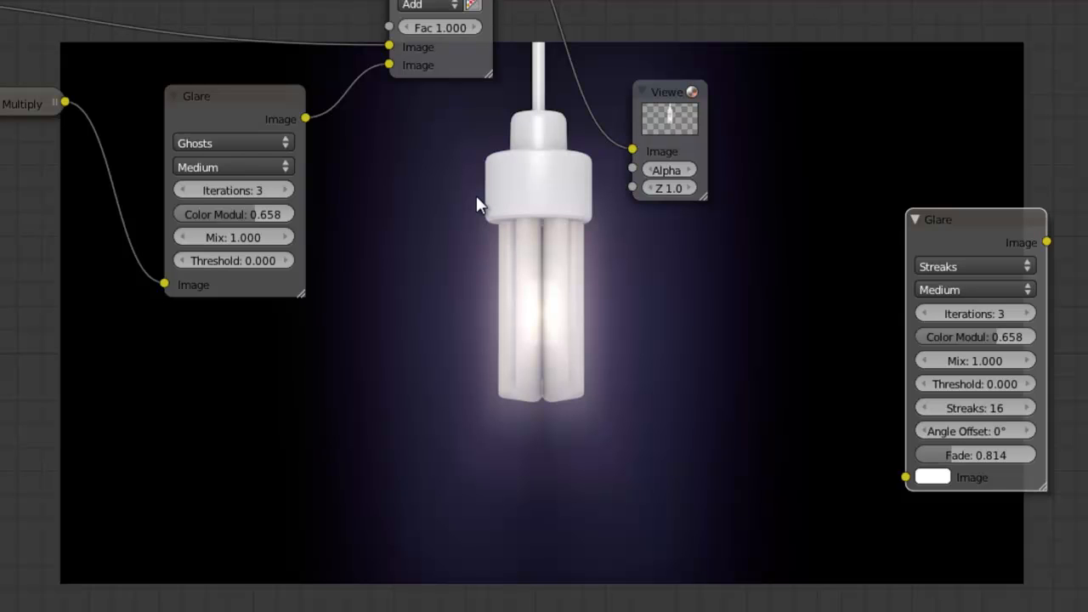
middle_click_drag(581, 299, 585, 277)
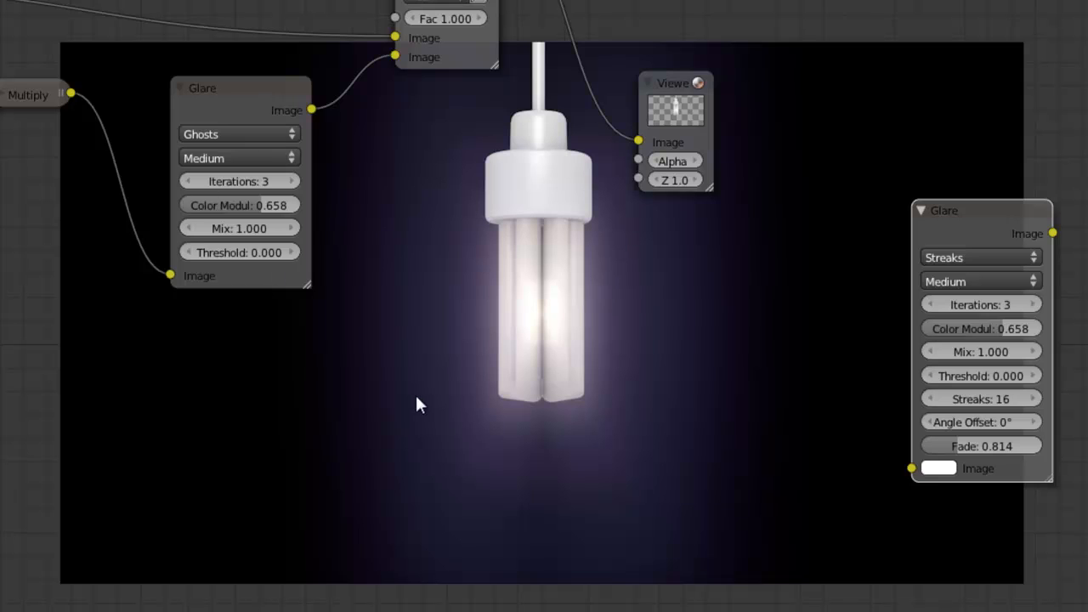
Set the connected Glare node to Fog Glow and spread out the nodes to make room before the Add node
left_click(273, 136)
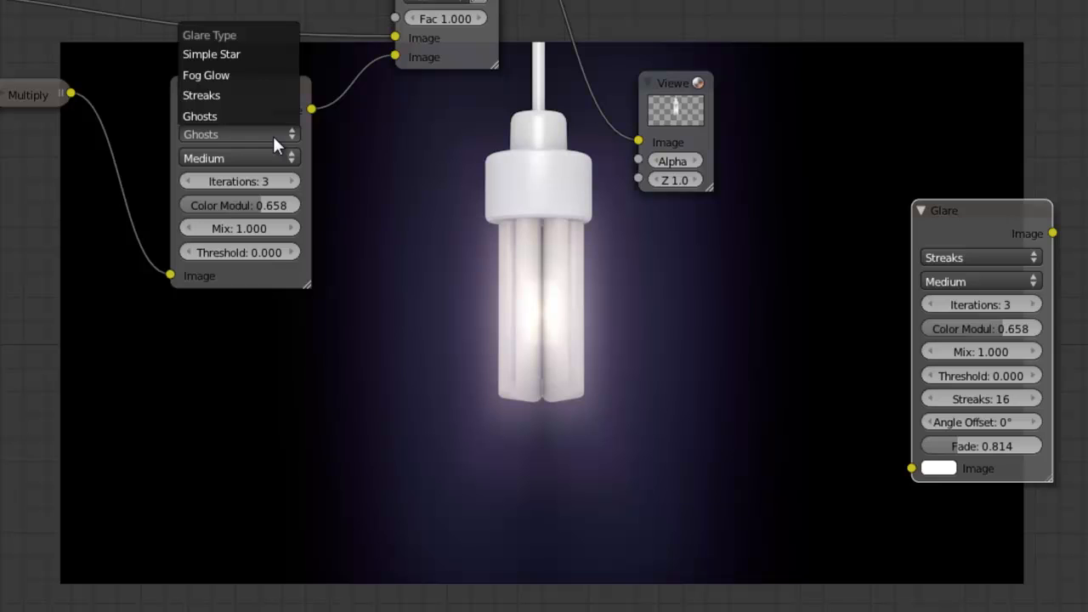
left_click(248, 75)
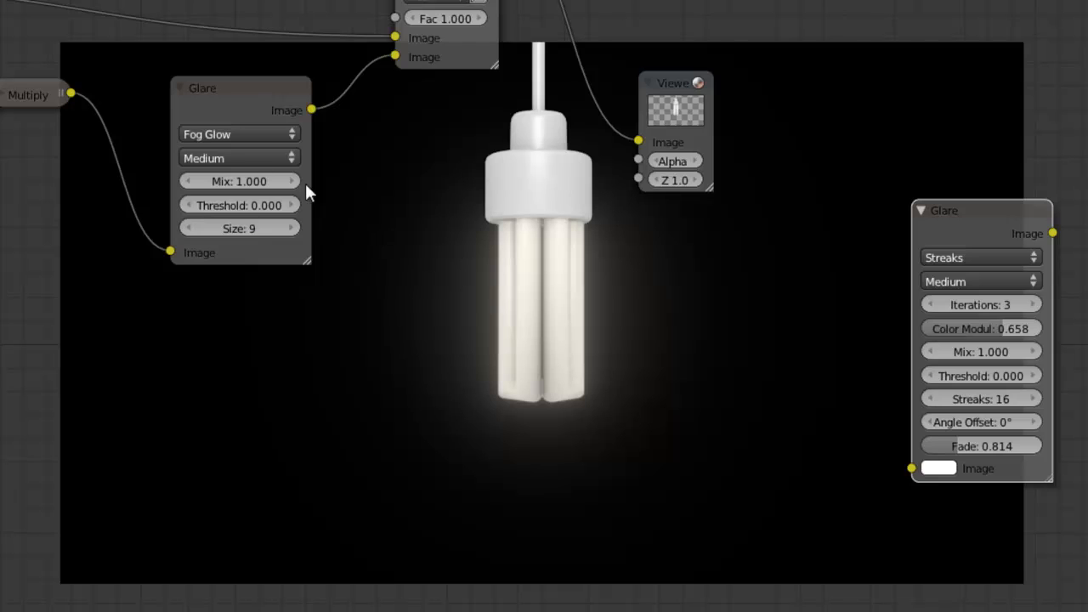
left_click_drag(236, 114, 169, 146)
scroll(378, 158, "down", 1)
scroll(380, 159, "down", 2)
middle_click_drag(497, 212, 557, 251)
left_click_drag(540, 29, 640, 34)
left_click_drag(696, 157, 847, 136)
Add a Mix node with the Add blend type on the link between the Fog Glow Glare and the final Add node
key("shift+a")
mouse_move(543, 404)
left_click(622, 422)
left_click(658, 459)
left_click(665, 436)
mouse_move(623, 377)
left_mouse_down()
mouse_move(479, 230)
mouse_move(472, 199)
mouse_move(493, 192)
left_mouse_up()
Place the Streaks Glare below the Fog Glow one and link it from Multiply into the new Add node's second image input
mouse_move(925, 283)
left_mouse_down()
mouse_move(563, 379)
mouse_move(276, 385)
left_mouse_up()
left_click_drag(359, 390, 465, 317)
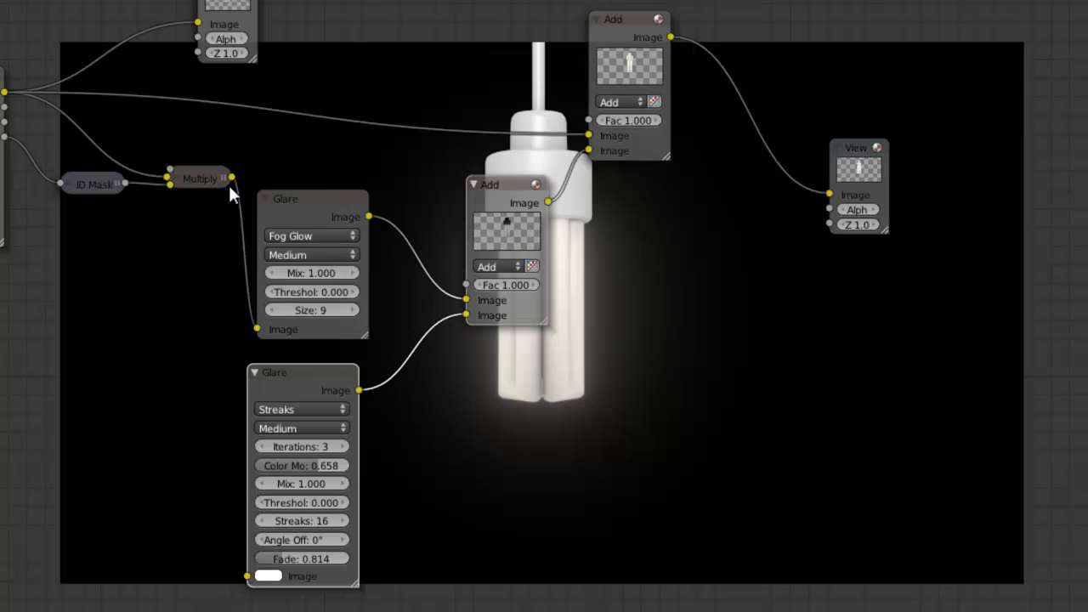
mouse_move(229, 178)
left_mouse_down()
mouse_move(182, 311)
mouse_move(202, 566)
mouse_move(247, 577)
left_mouse_up()
middle_click_drag(707, 437, 586, 314)
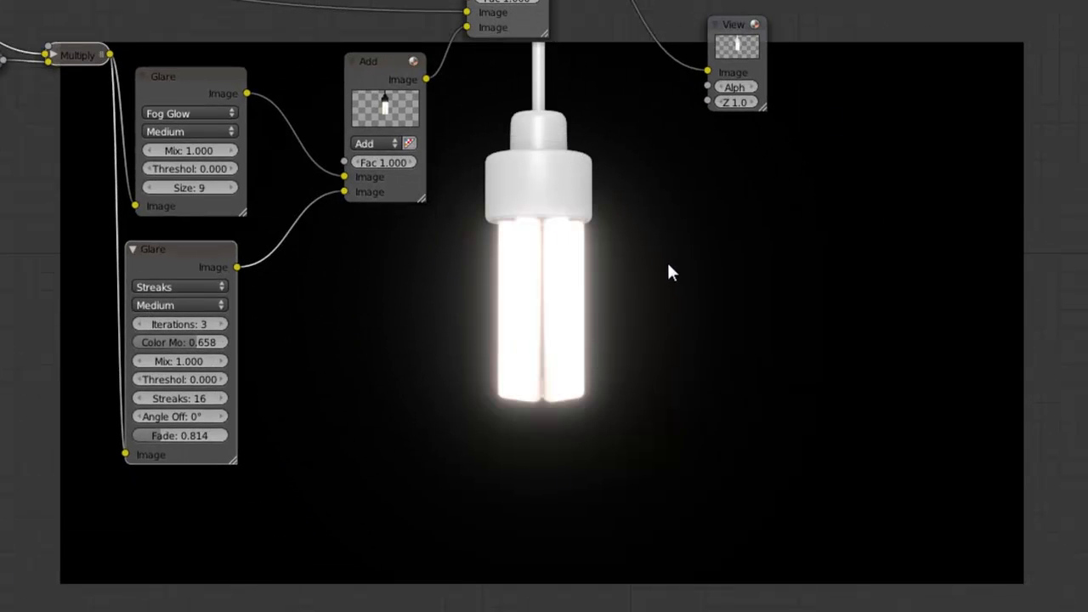
Lower the factor of the Add node combining the two glares to 0.100
scroll(666, 260, "up", 1)
scroll(663, 234, "down", 1)
scroll(616, 251, "up", 1)
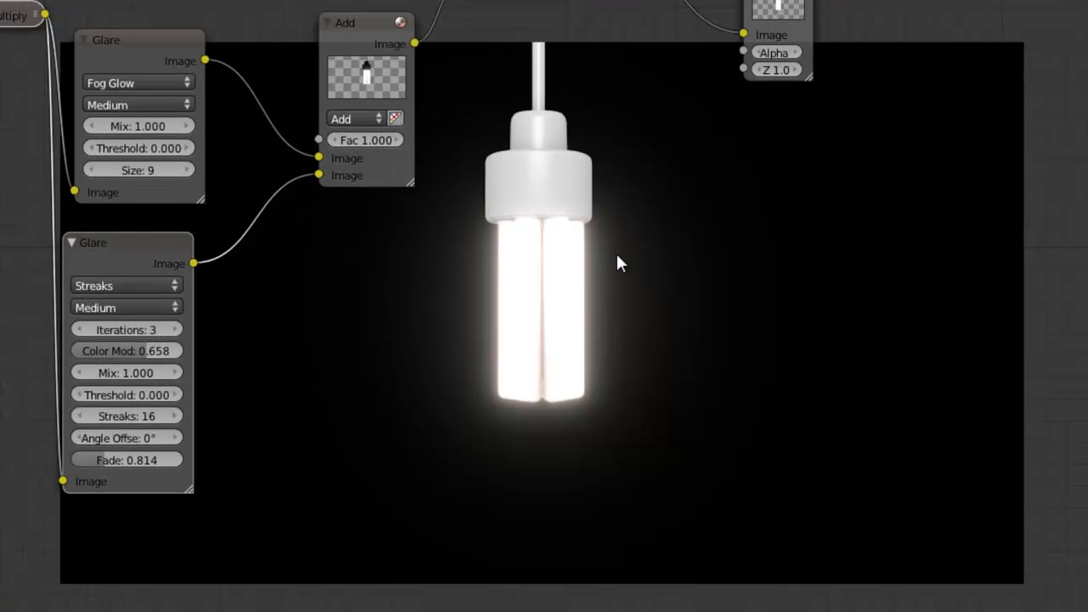
scroll(617, 255, "down", 1)
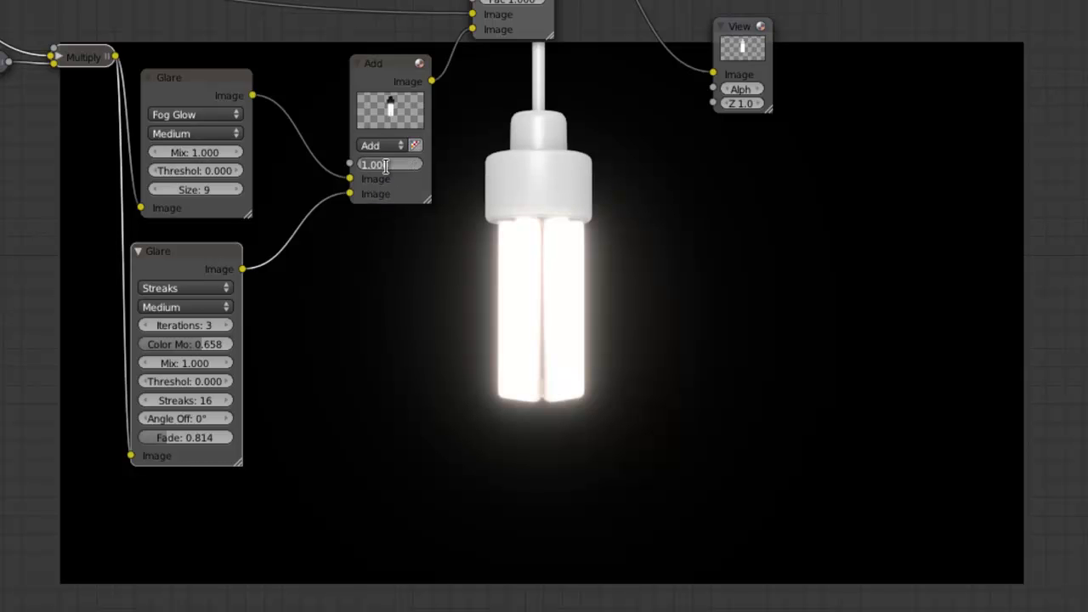
scroll(360, 161, "down", 3, "ctrl")
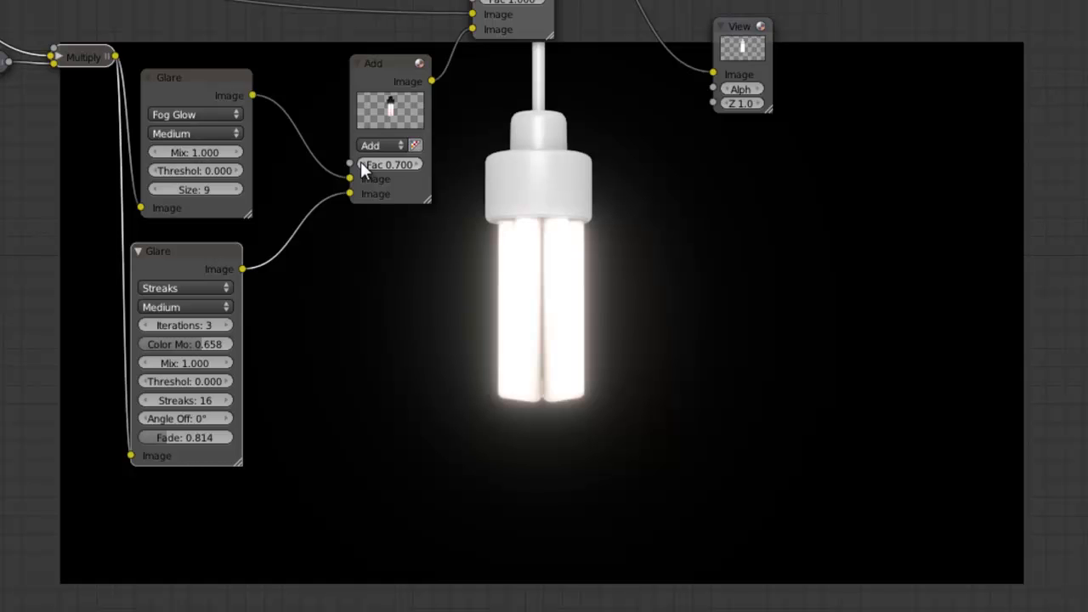
scroll(361, 168, "down", 2, "ctrl")
scroll(361, 168, "down", 2, "ctrl")
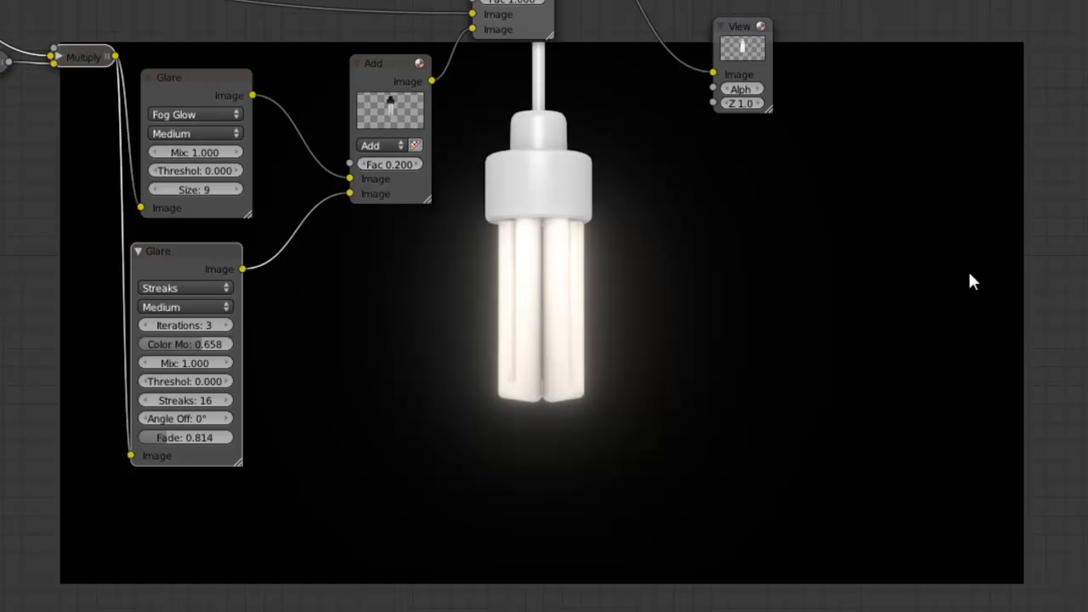
left_click(365, 165)
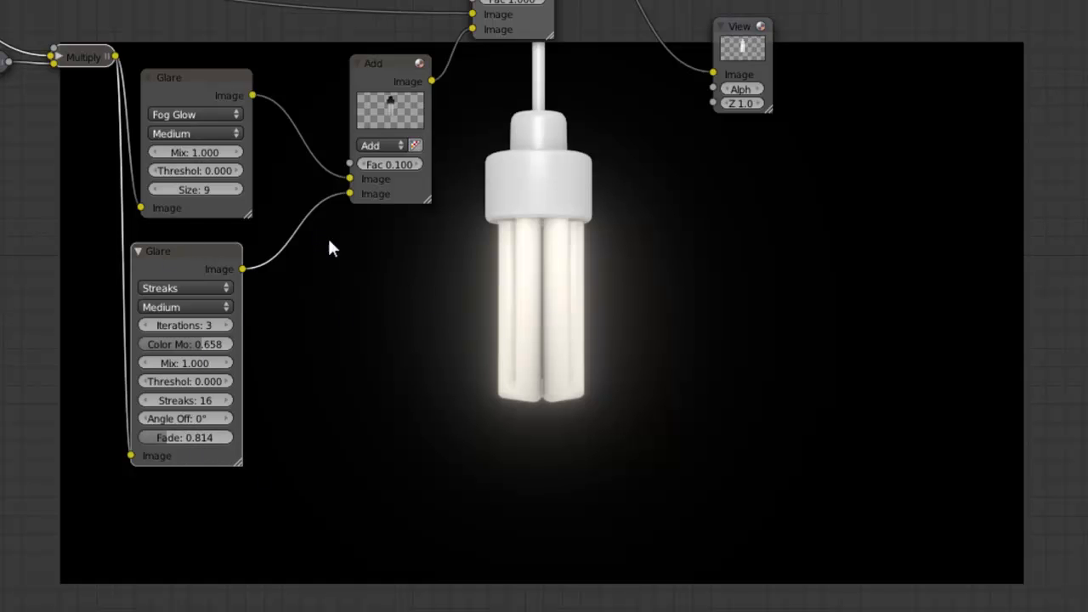
Disconnect the Composite node from the Render Layers, move it above the Viewer, and connect the final Add node's output to it
left_click_drag(730, 35, 840, 33)
scroll(577, 132, "down", 3)
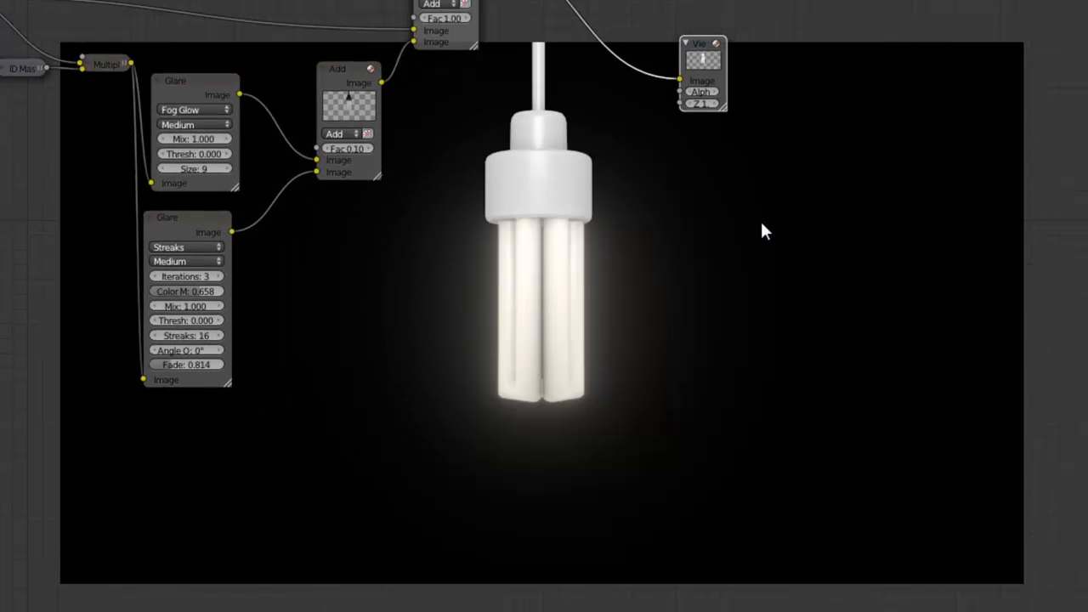
middle_click_drag(637, 190, 855, 309)
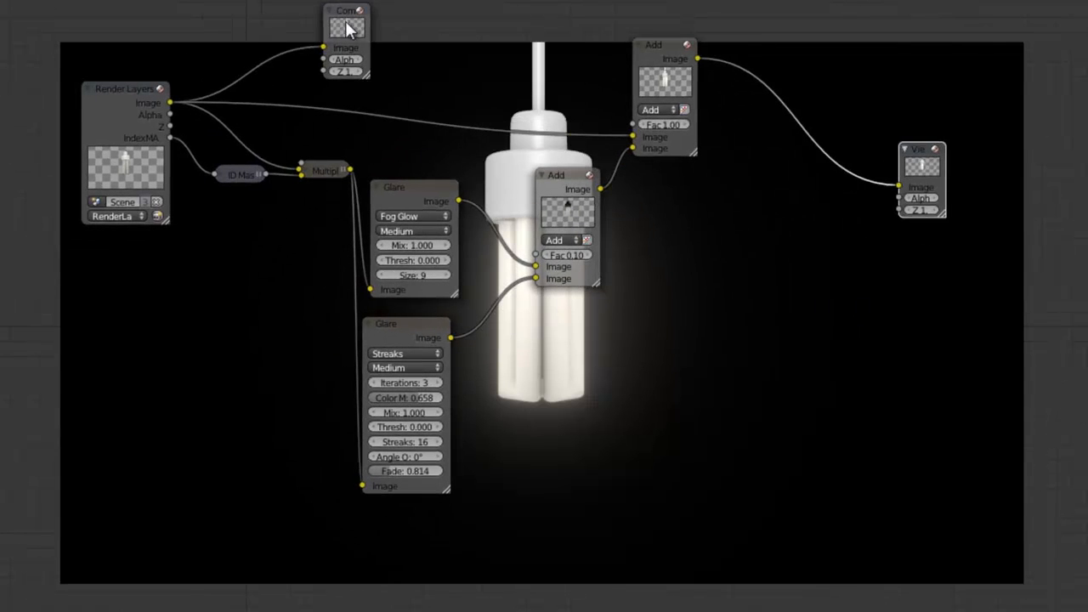
left_click_drag(347, 28, 491, 26)
left_click_drag(416, 53, 424, 64, "ctrl")
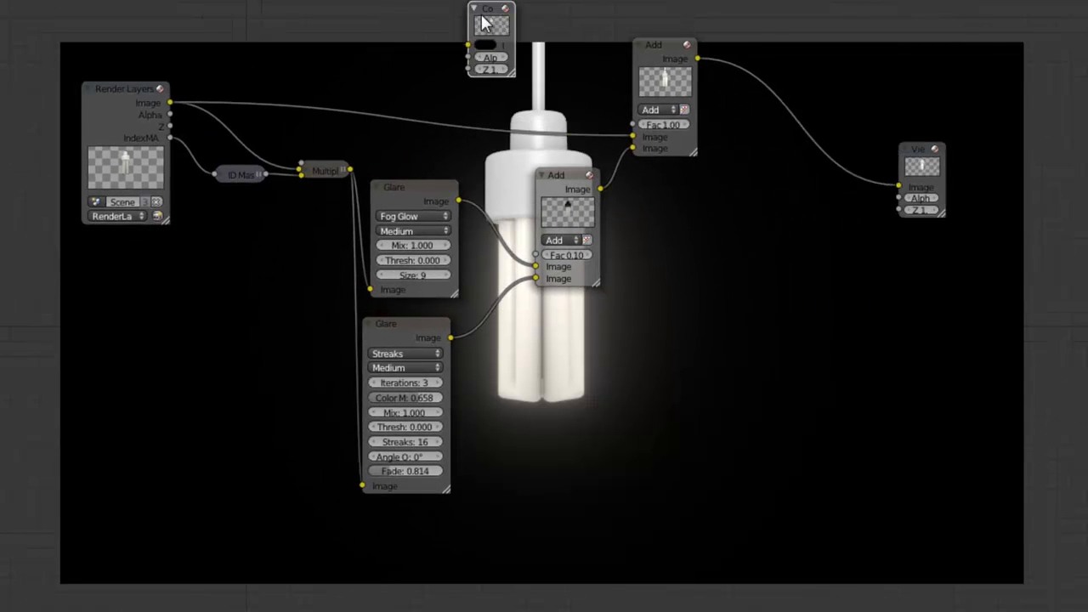
left_click_drag(484, 24, 923, 27)
left_click_drag(697, 59, 907, 51)
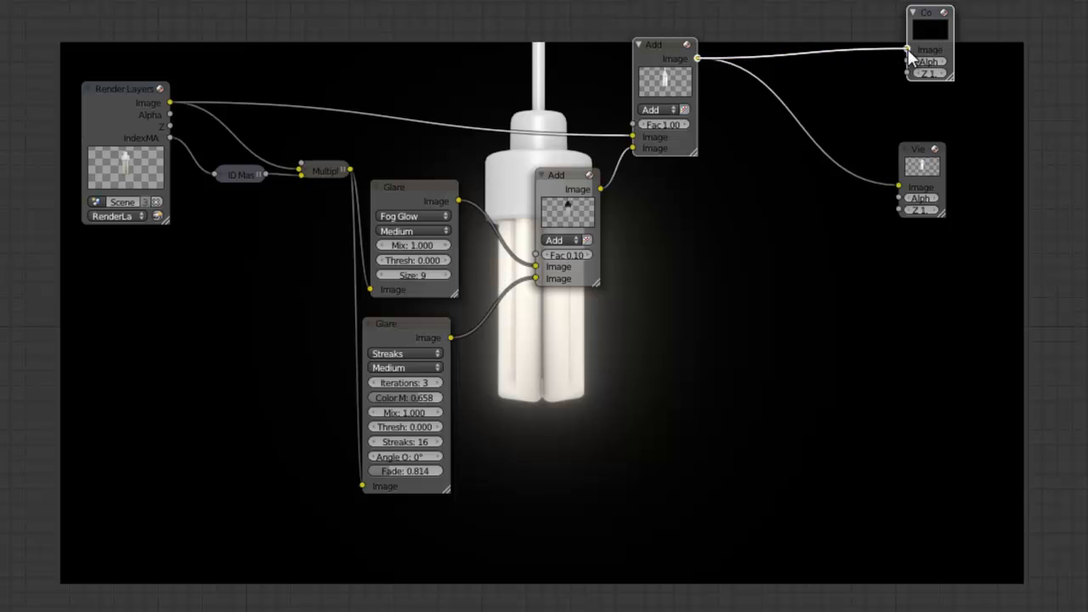
middle_click_drag(866, 267, 665, 241)
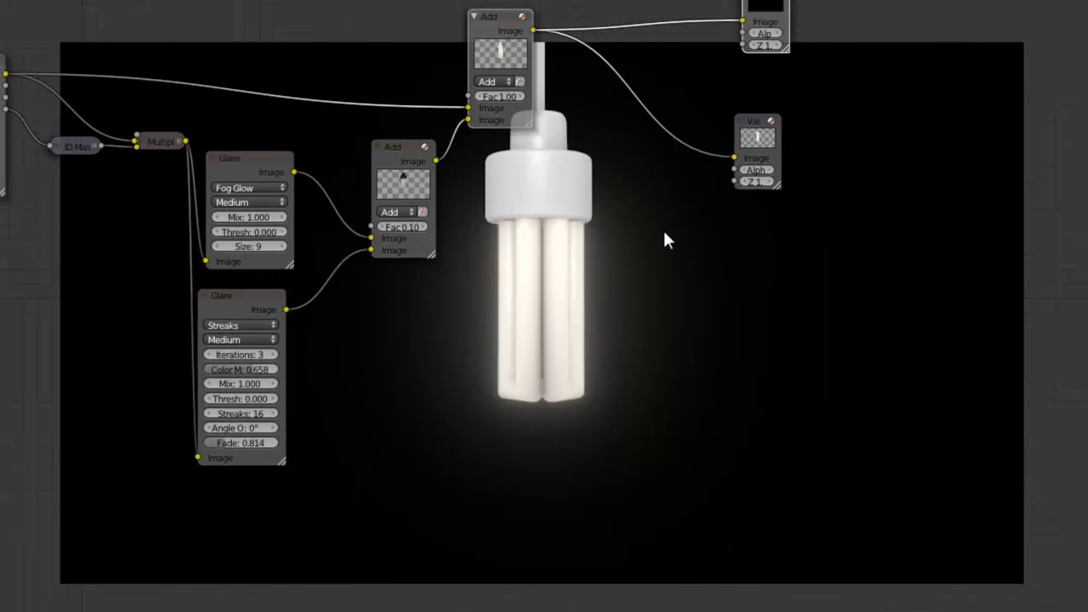
middle_click_drag(594, 219, 556, 151)
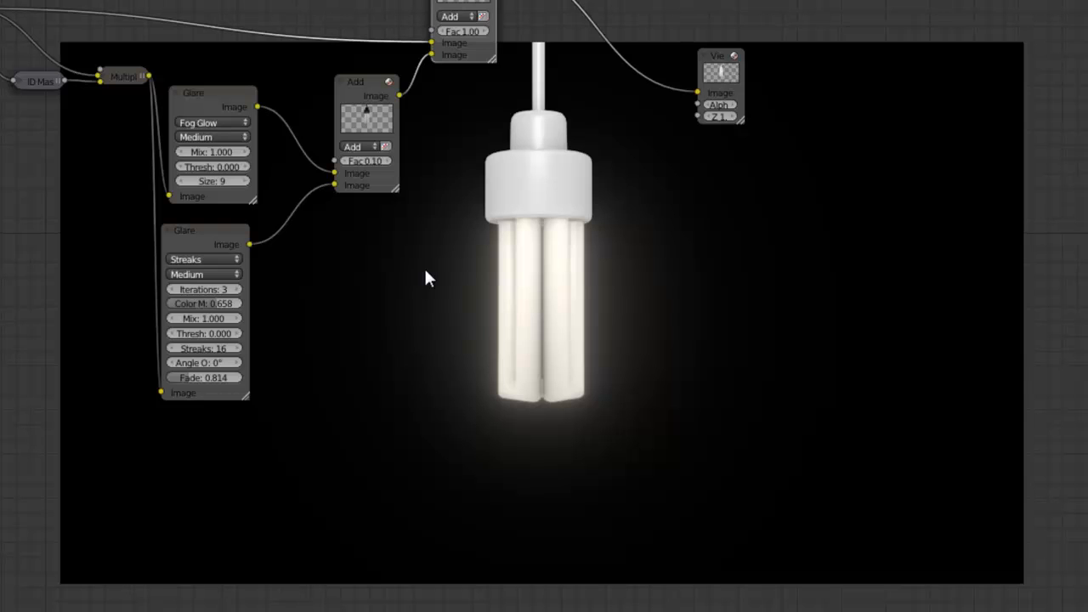
Preview the ID Mask output and the Multiply output in the Viewer to examine the tube mask
middle_click_drag(416, 266, 610, 267)
left_click(247, 103)
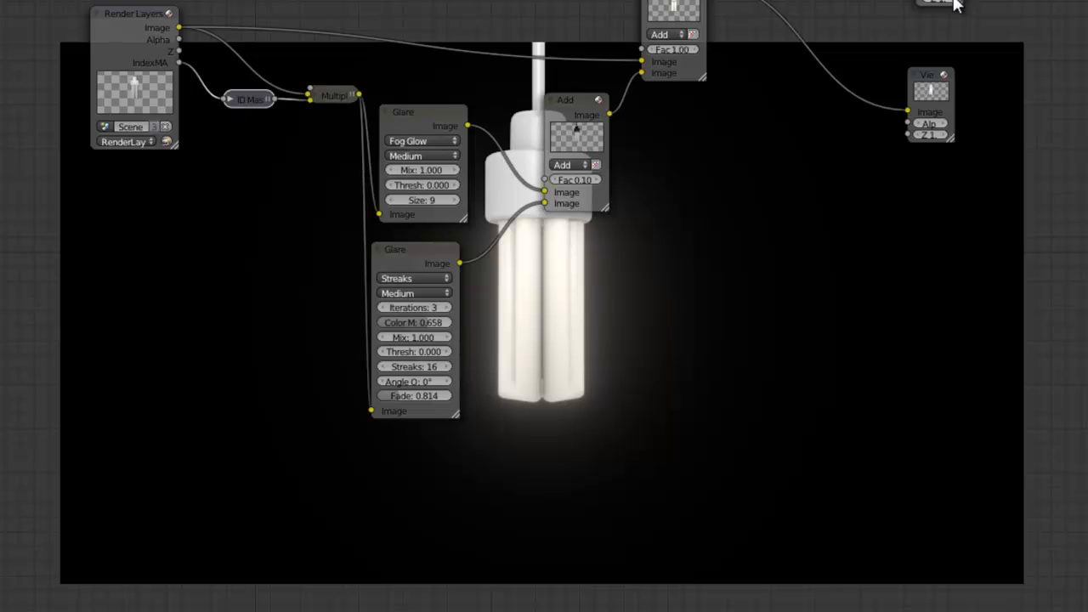
left_click(253, 98, "ctrl+shift")
middle_click_drag(694, 252, 530, 185)
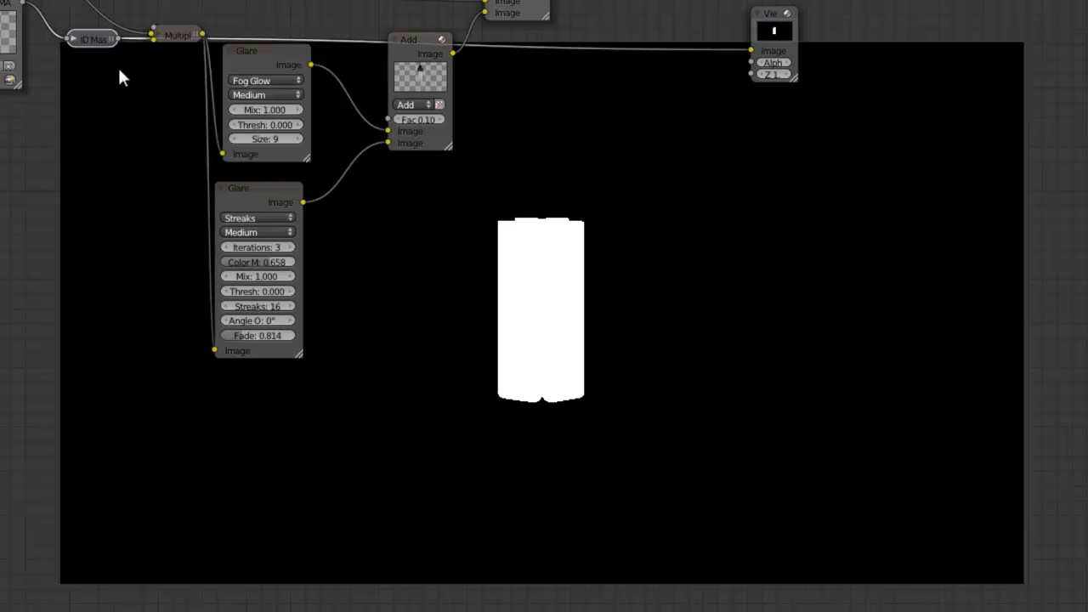
left_click(178, 37, "ctrl+shift")
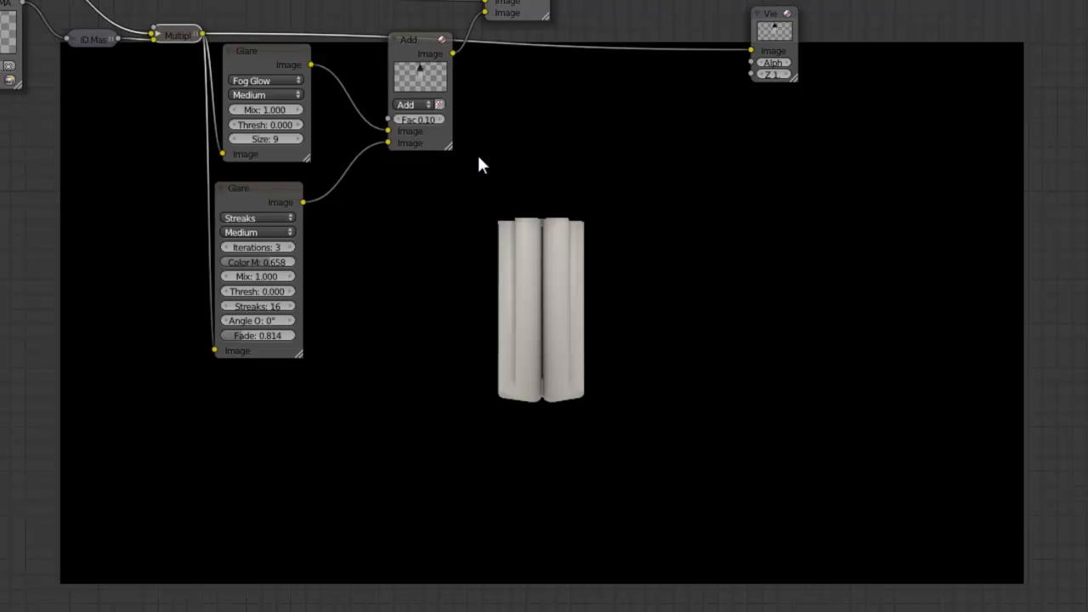
Expand the collapsed ID Mask node and enable its Smooth Mask option
left_click(73, 39)
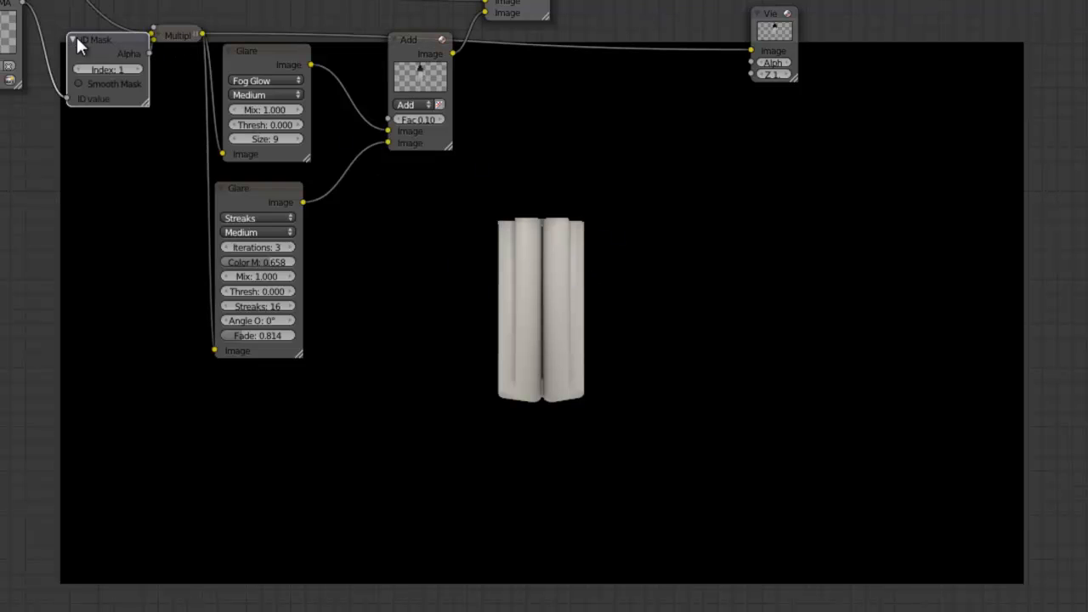
left_click(79, 84)
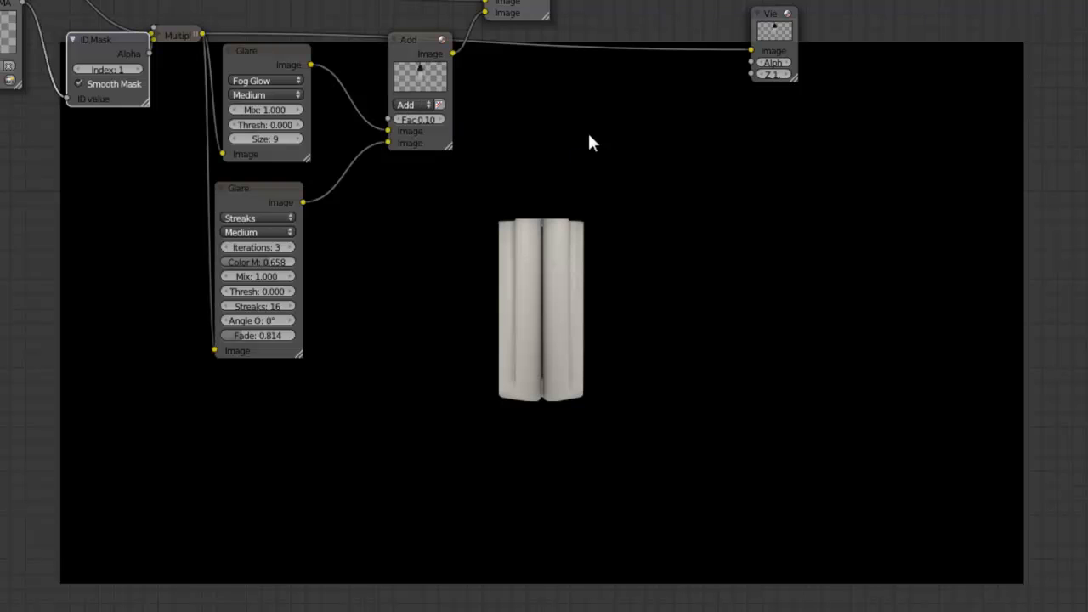
Spread the two Add nodes apart by raising the final one slightly and lowering the one combining the glares
middle_click_drag(589, 110, 586, 204)
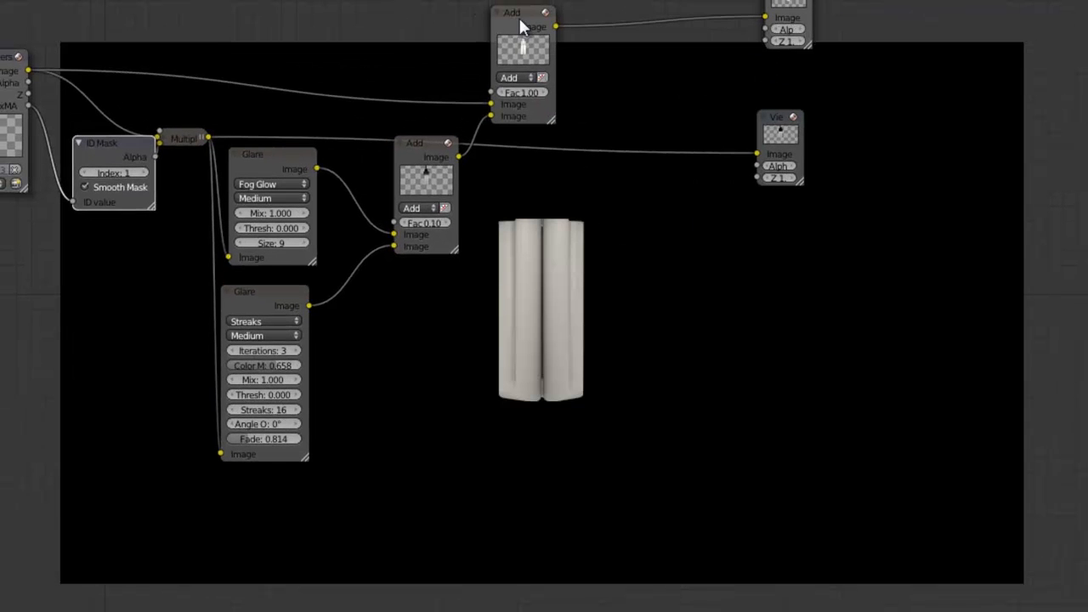
left_click_drag(521, 26, 537, 10)
left_click_drag(424, 157, 426, 210)
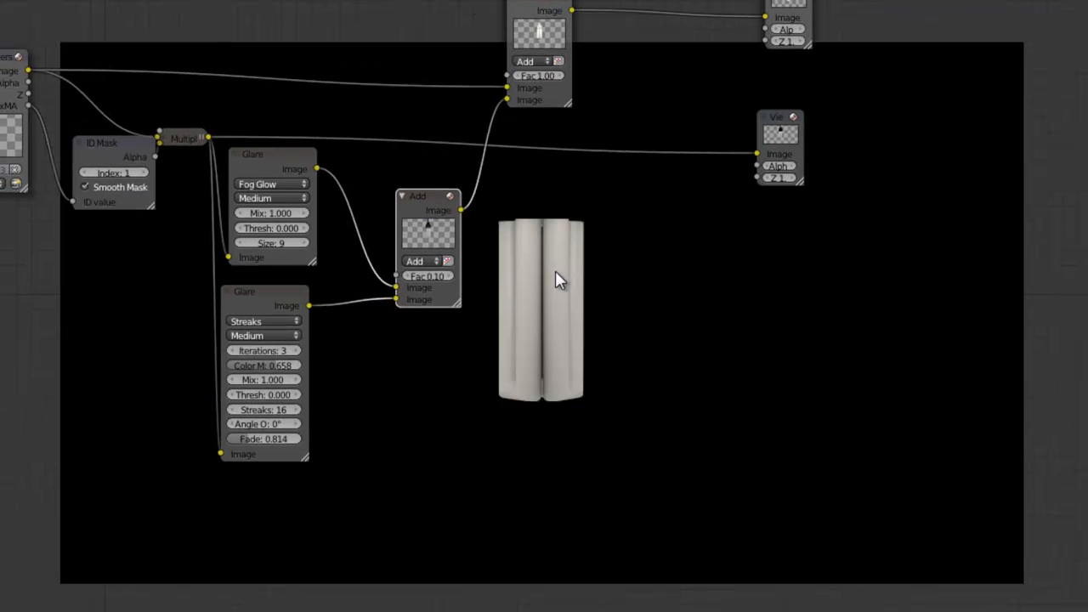
Preview the Fog Glow Glare, the Streaks Glare and the Add node combining them in the Viewer
left_click(282, 167, "ctrl+shift")
middle_click_drag(673, 367, 642, 343)
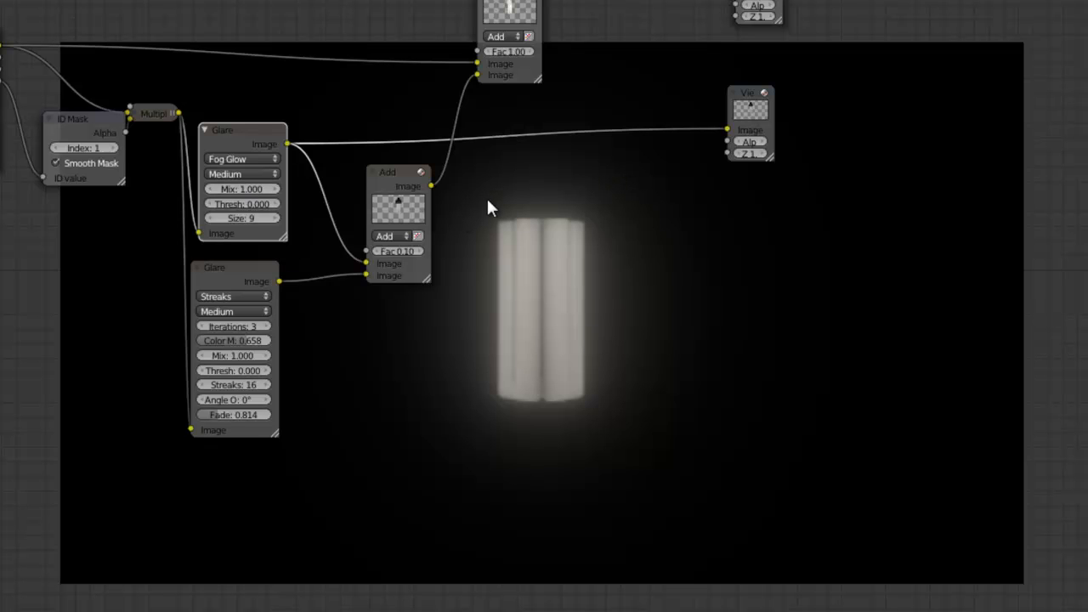
left_click(237, 281, "ctrl+shift")
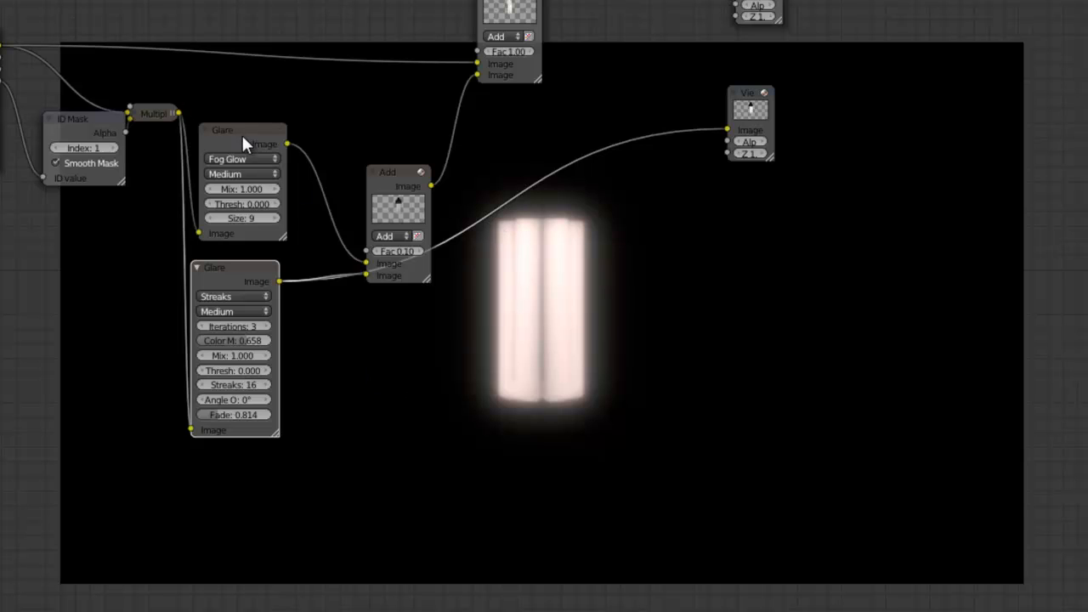
left_click(416, 223, "ctrl+shift")
middle_click_drag(634, 283, 581, 261)
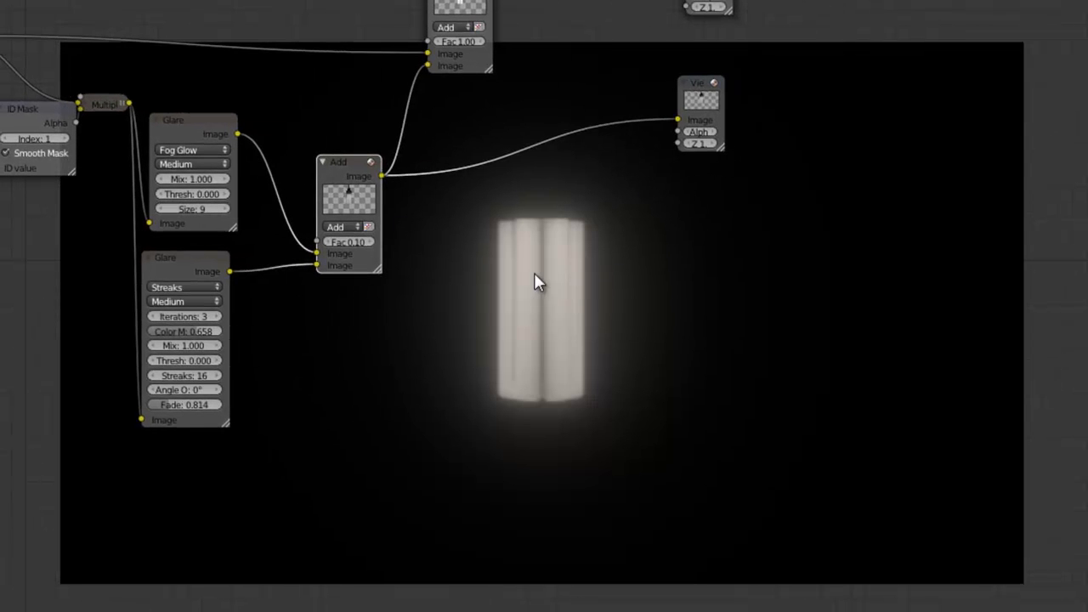
Set the factor of the Add node combining the two glares to 0.5
left_click(344, 243)
type(".5")
key("Return")
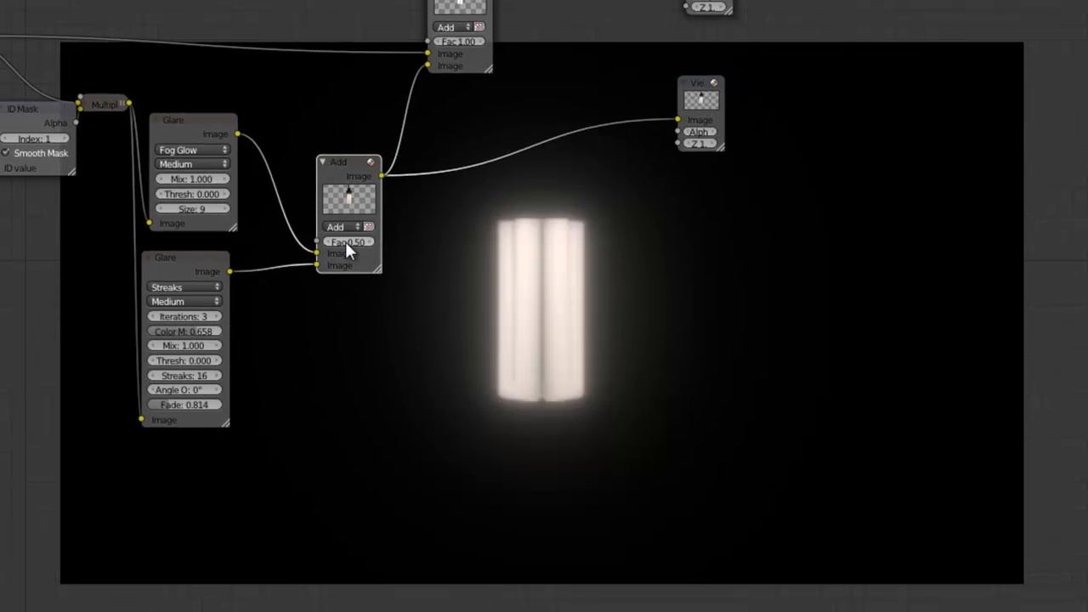
Compare each Glare node's output with the combined Add output again in the Viewer
left_click(217, 134, "ctrl+shift")
left_click(194, 273, "ctrl+shift")
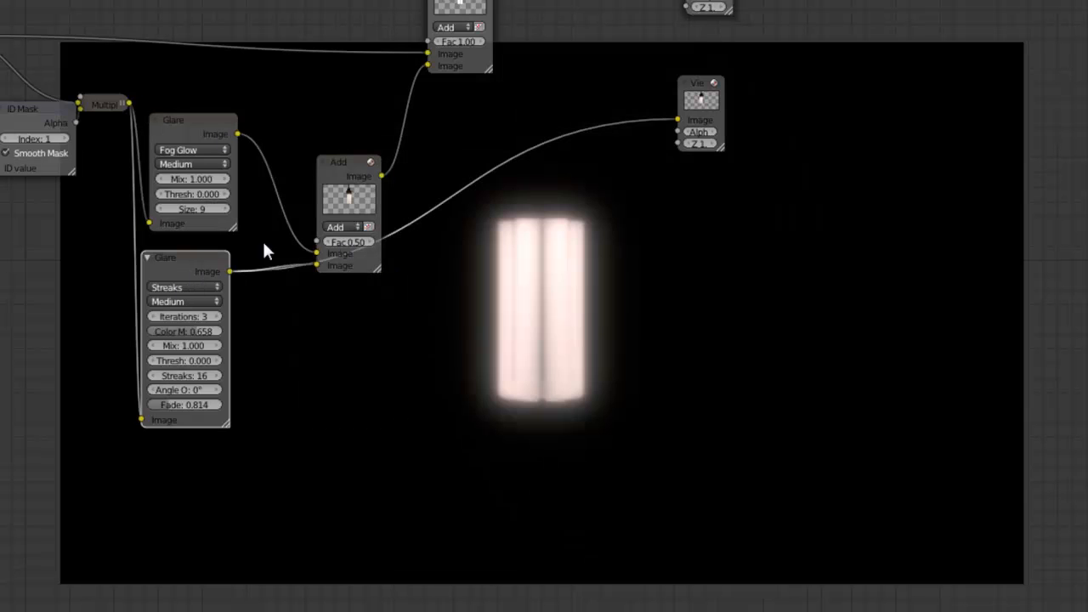
left_click(355, 179, "ctrl+shift")
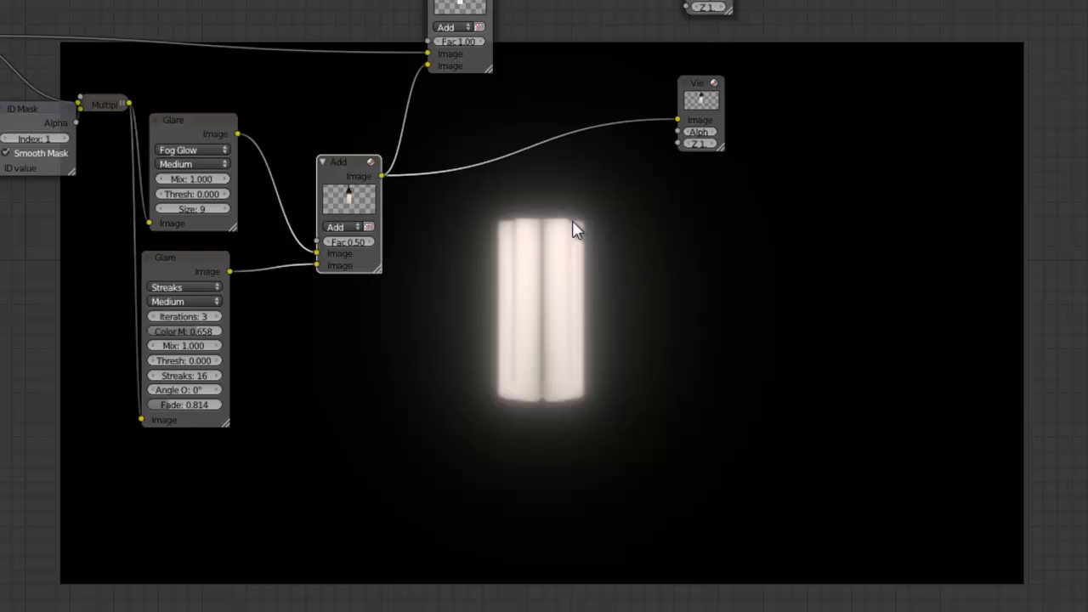
Connect the Viewer to the final Add node to display the complete lamp composite
middle_click_drag(637, 226, 558, 311)
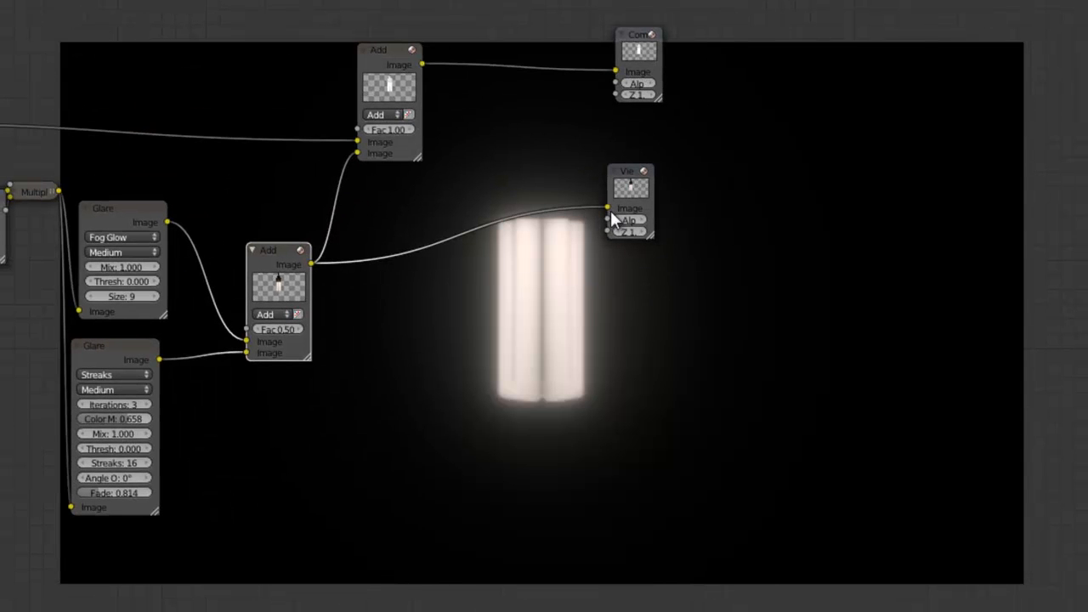
middle_click_drag(491, 150, 547, 133)
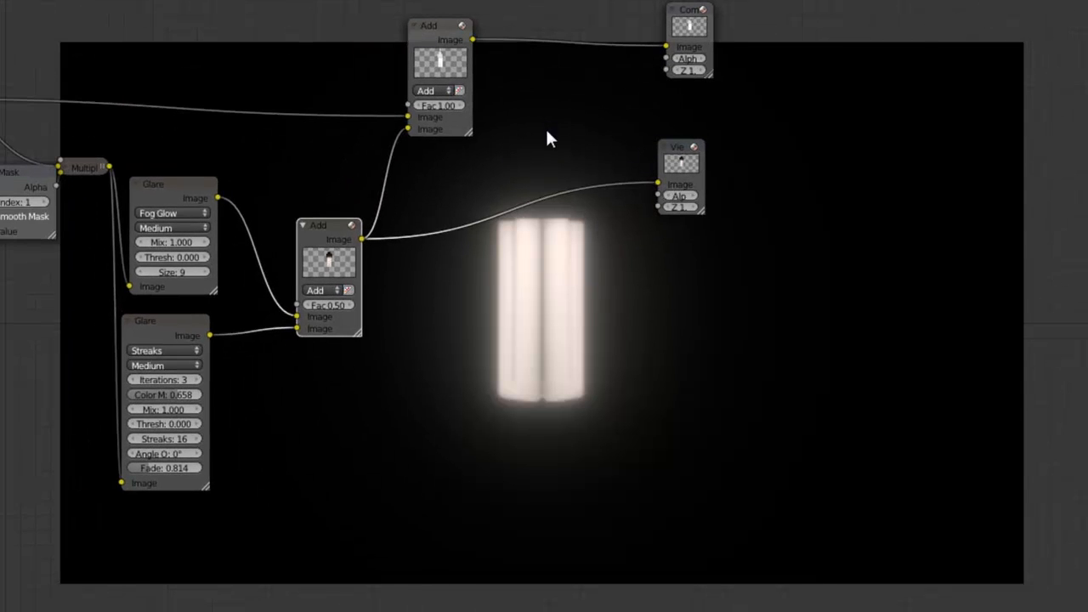
left_click(442, 43, "ctrl+shift")
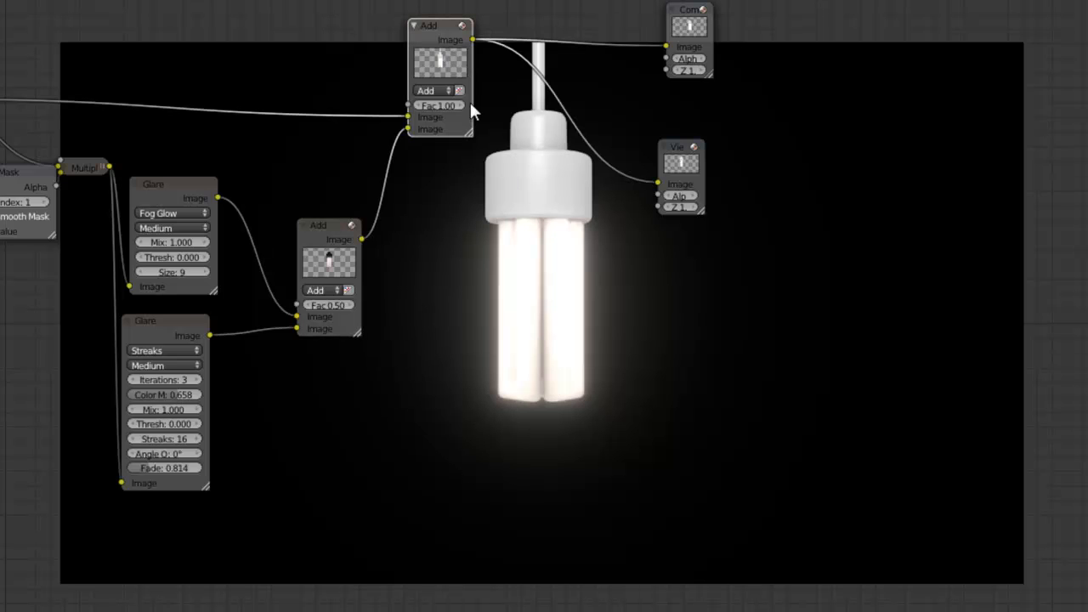
Raise the factor of the Add node combining the two glares to 1.00
middle_click_drag(601, 418, 616, 360)
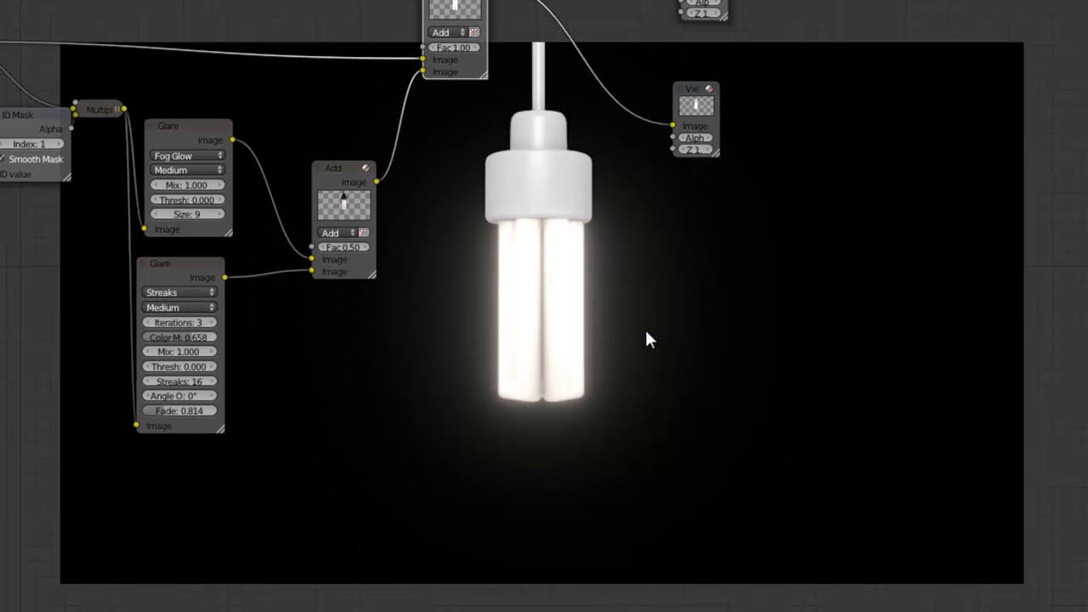
left_click_drag(340, 247, 344, 247)
left_click(340, 246)
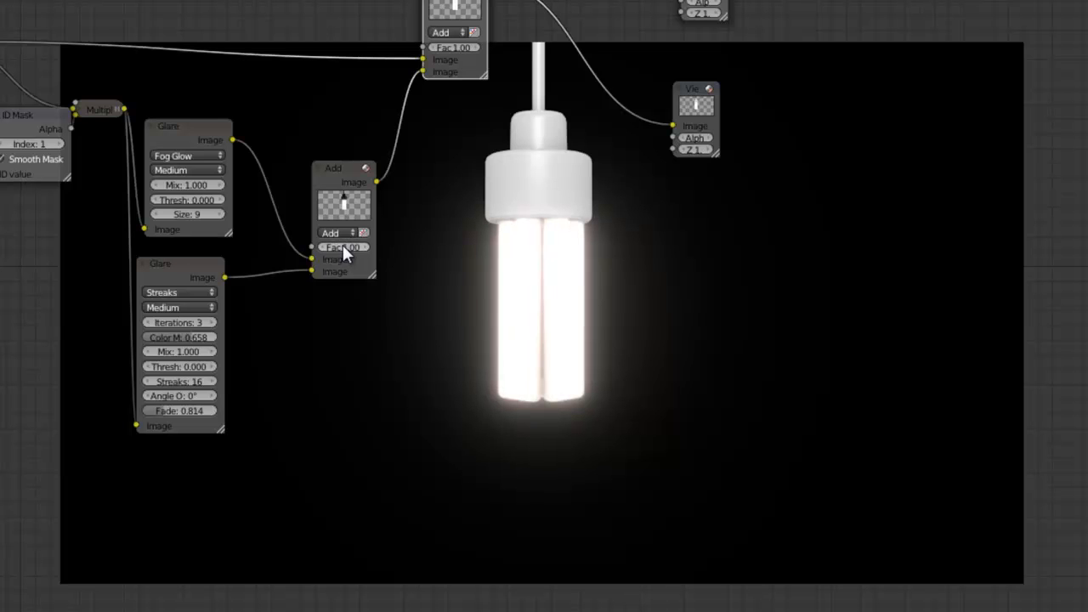
Lower the factor of the final Add node, which adds the glares to the render, to 0.50
middle_click_drag(476, 98, 452, 166)
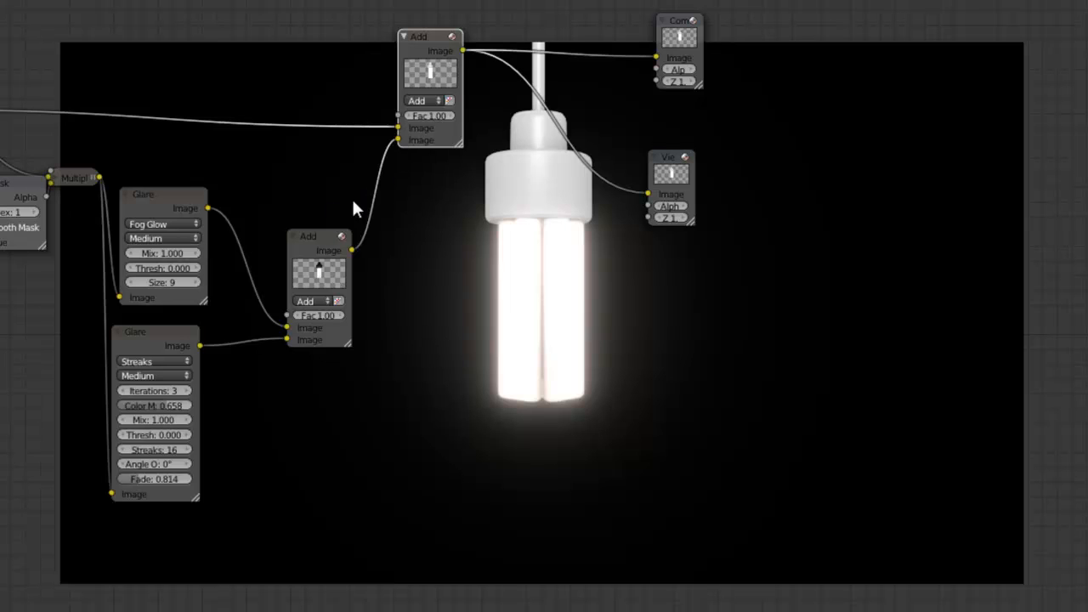
left_click(408, 115)
left_click(408, 116)
left_click(407, 116)
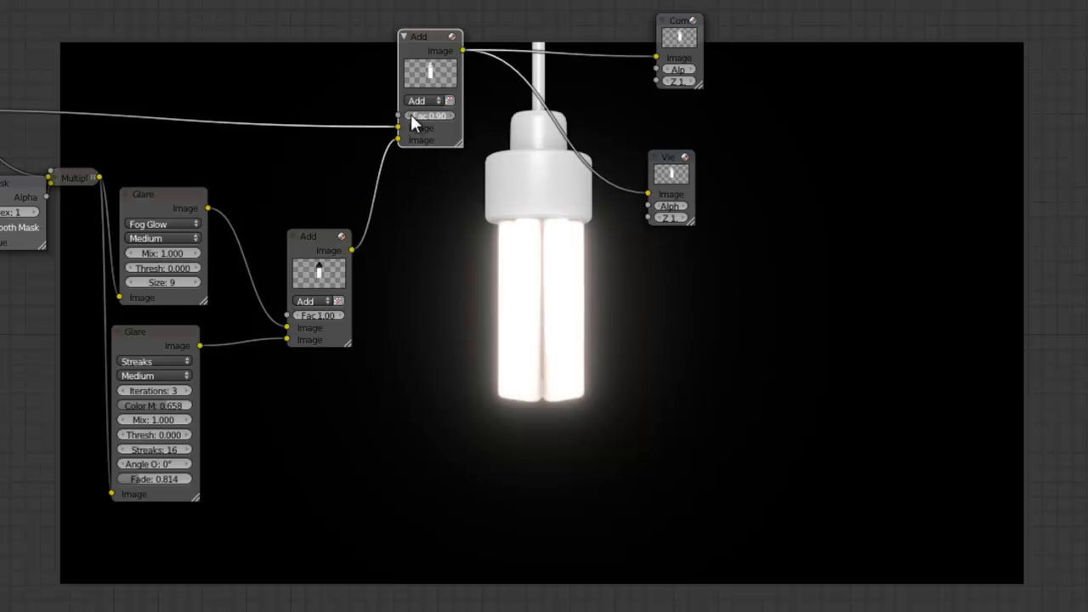
left_click(410, 115)
left_click(411, 116)
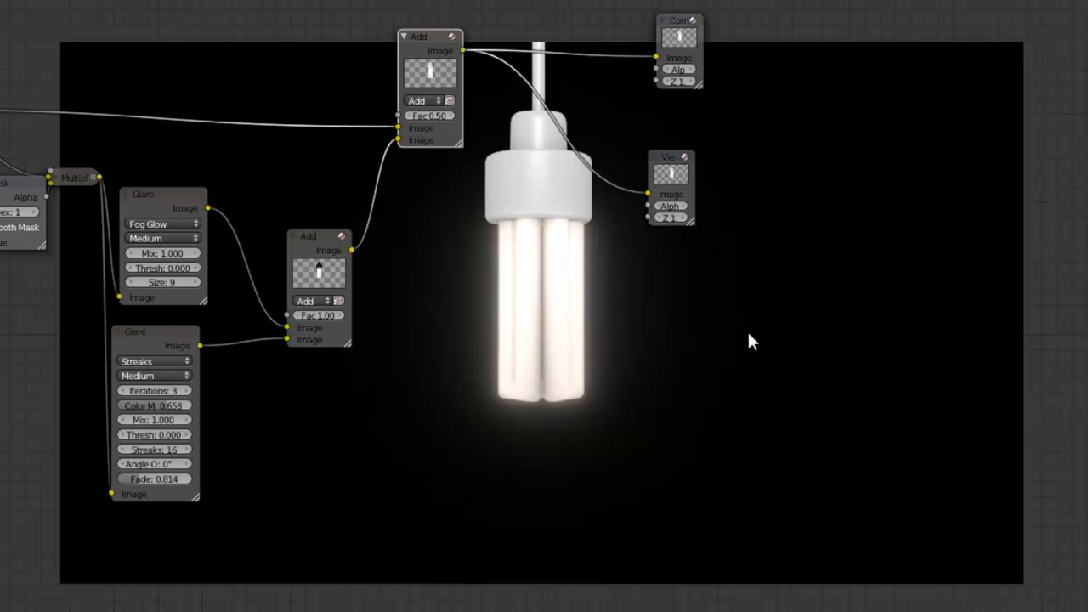
middle_click_drag(550, 457, 592, 434)
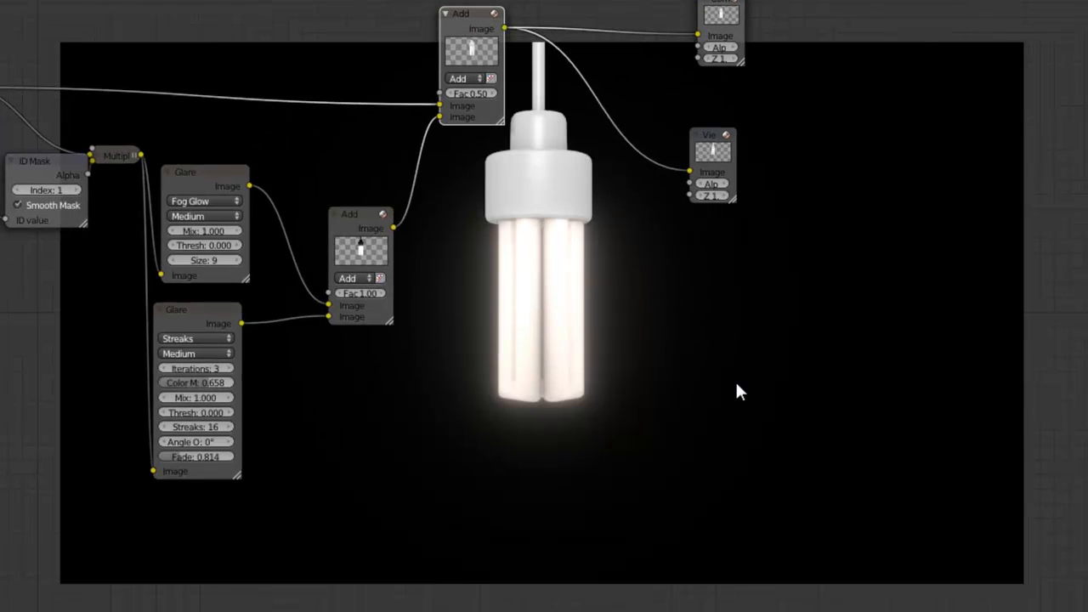
middle_click_drag(752, 215, 973, 289)
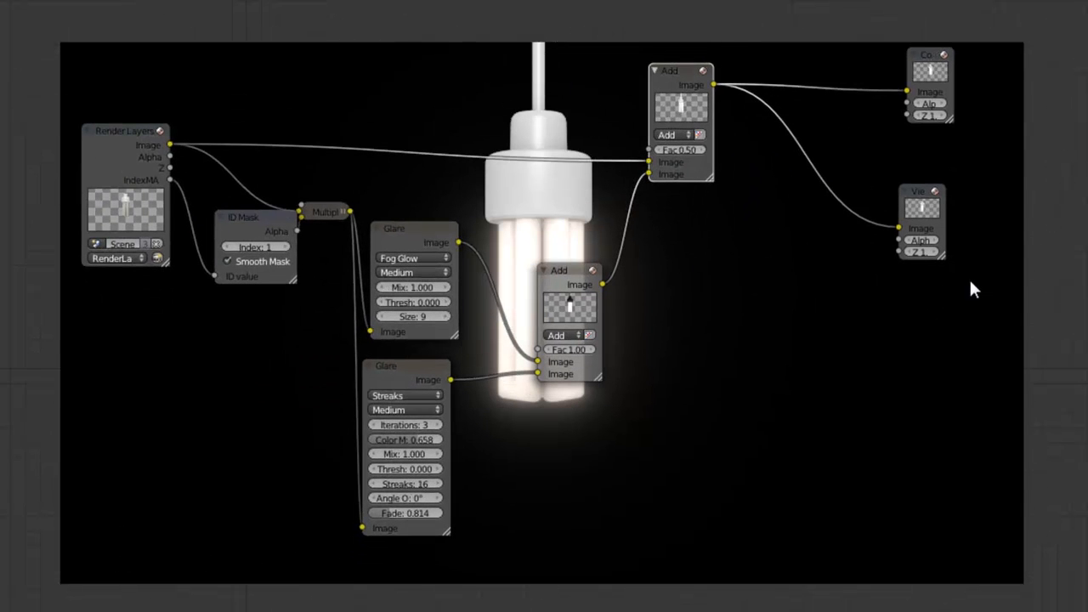